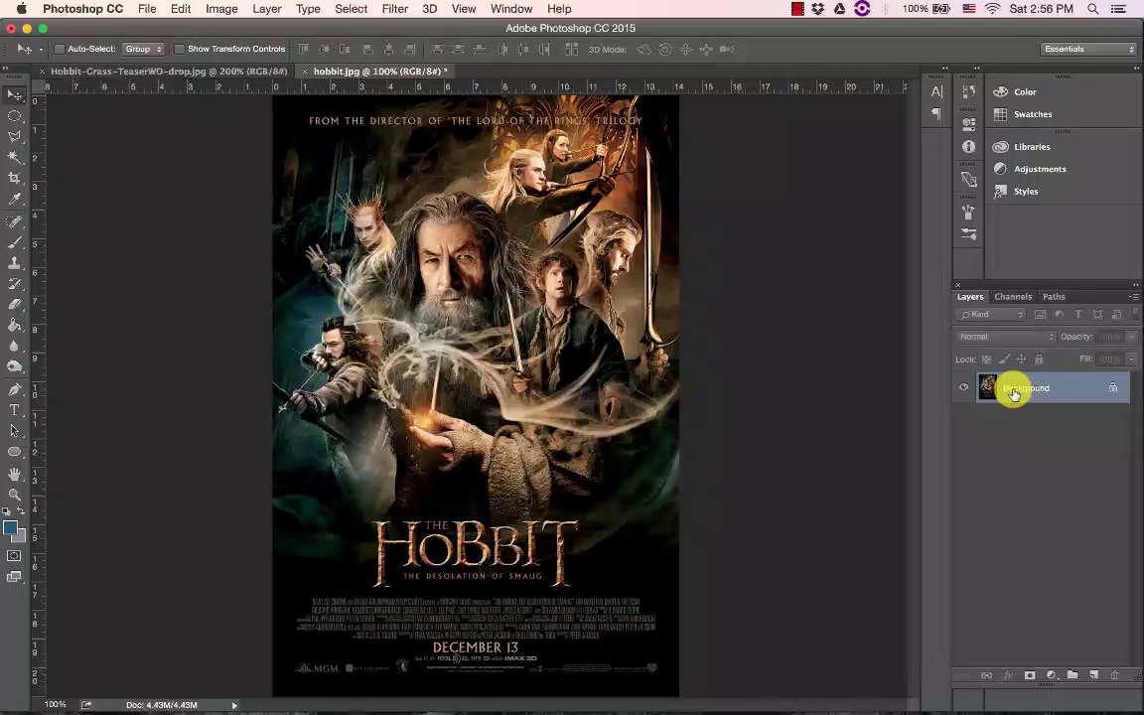
Duplicate the Background layer of the poster and hide the original Background layer
{"action": "double_click", "coordinate": [1032, 389]}
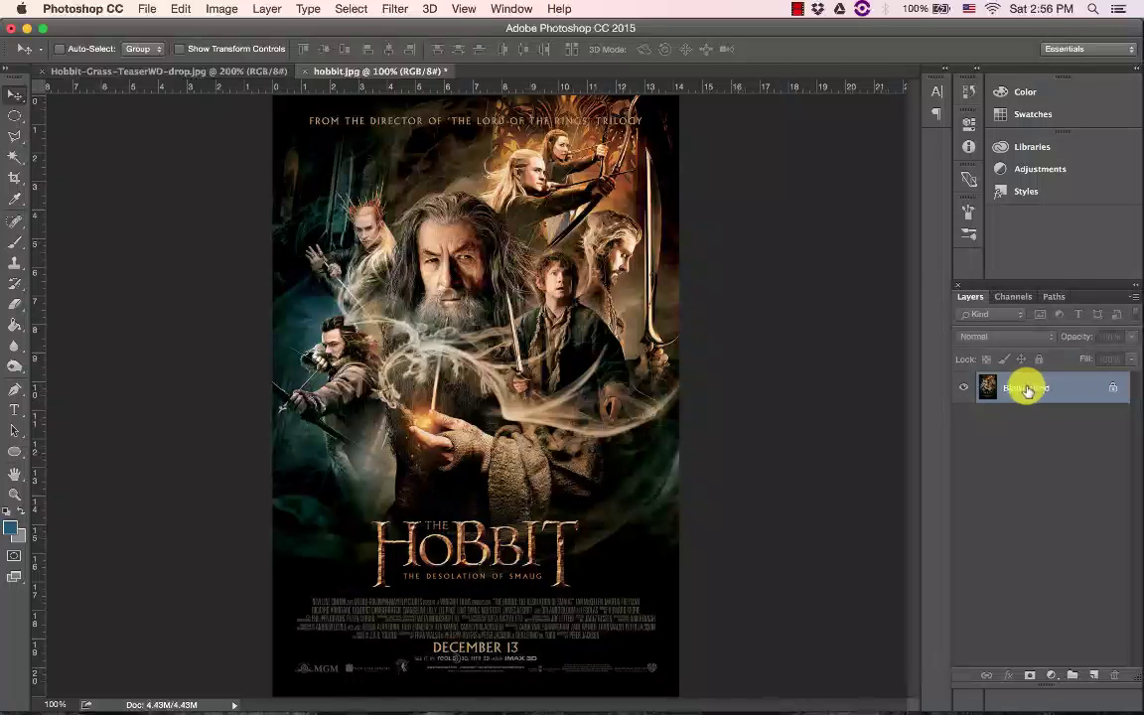
{"action": "right_click", "coordinate": [1080, 388]}
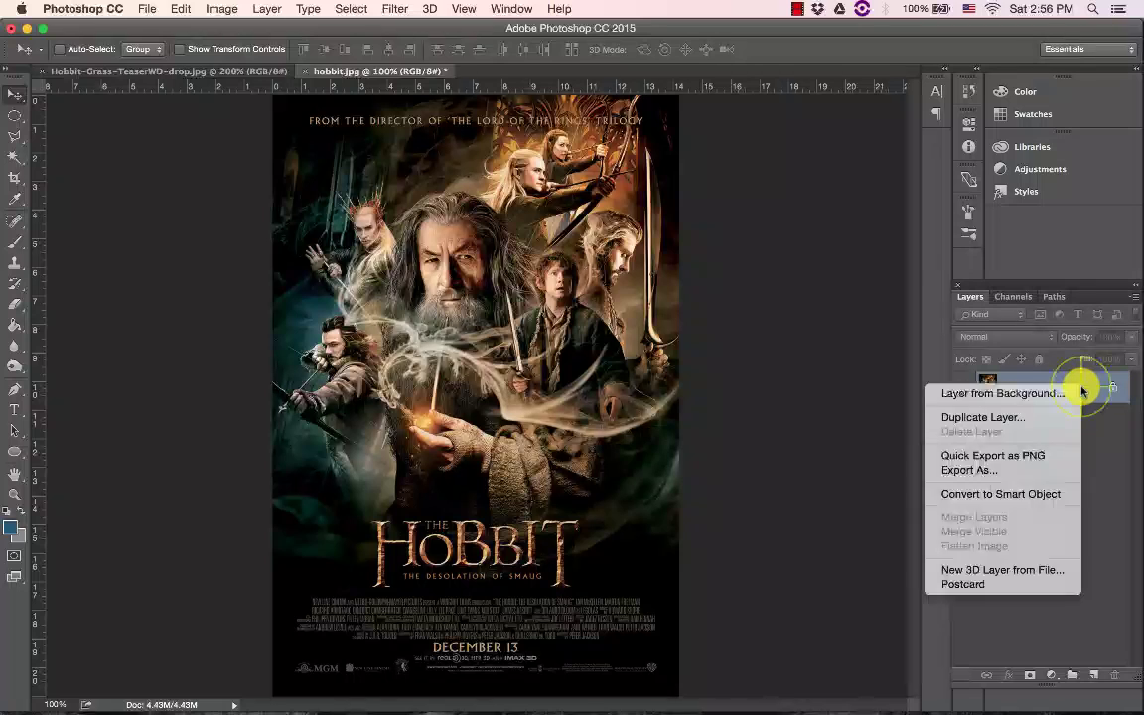
{"action": "left_click", "coordinate": [1028, 418]}
{"action": "left_click", "coordinate": [719, 300]}
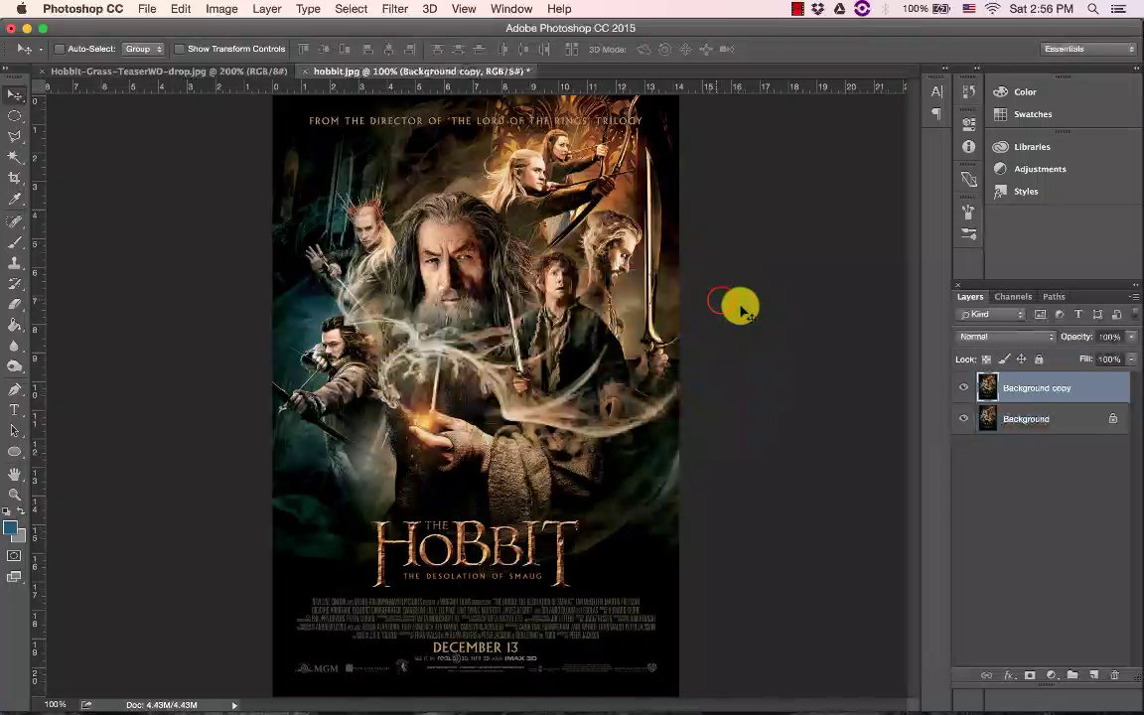
{"action": "left_click", "coordinate": [964, 419]}
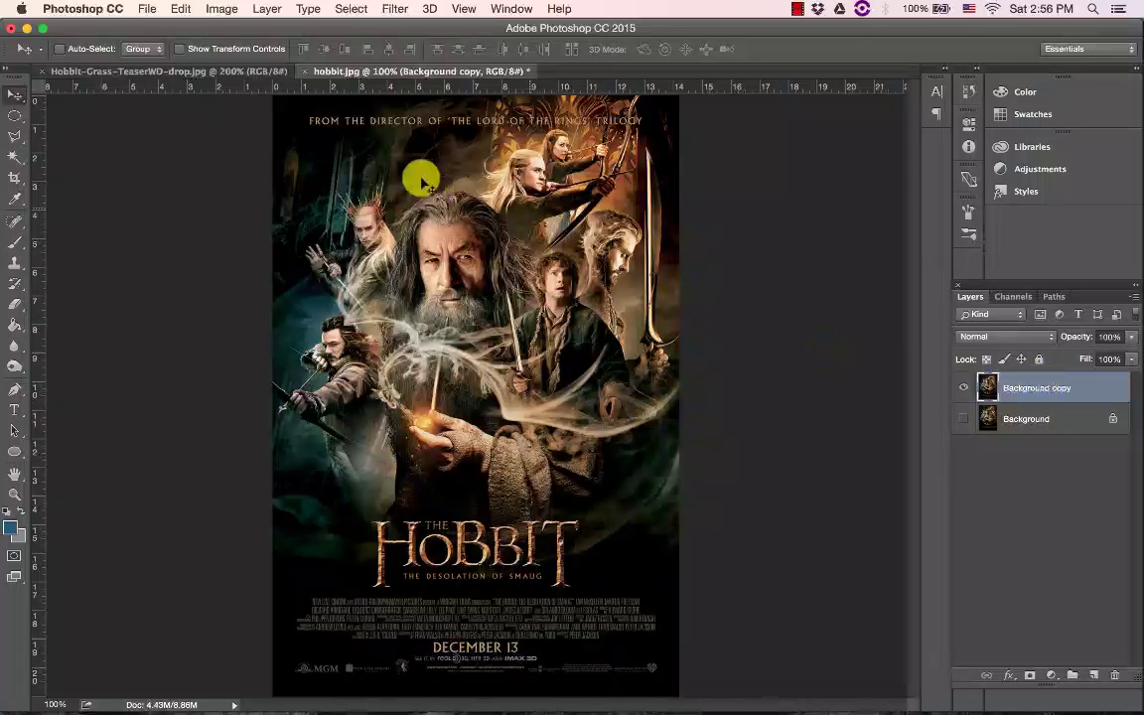
Make a rectangular marquee selection tightly around the "From the director of 'The Lord of the Rings' trilogy" tagline
{"action": "left_click", "coordinate": [16, 119]}
{"action": "left_click_drag", "start_coordinate": [16, 119], "coordinate": [131, 114]}
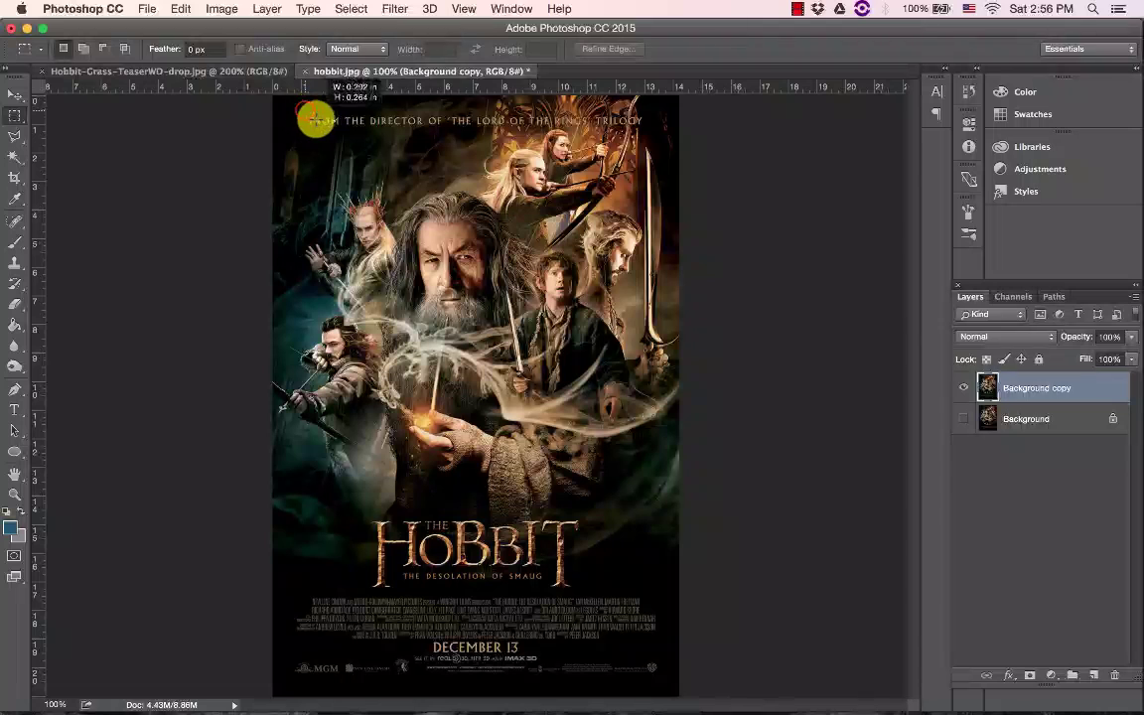
{"action": "left_click_drag", "start_coordinate": [586, 133], "coordinate": [646, 128]}
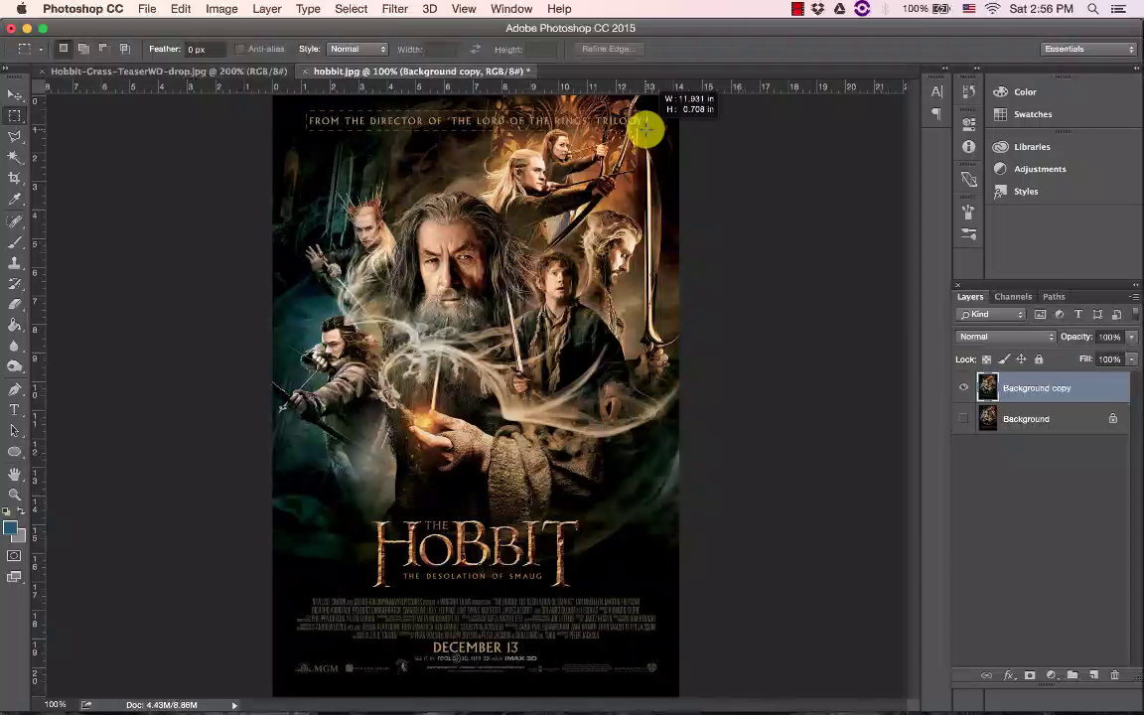
{"action": "left_click_drag", "start_coordinate": [648, 128], "coordinate": [650, 125]}
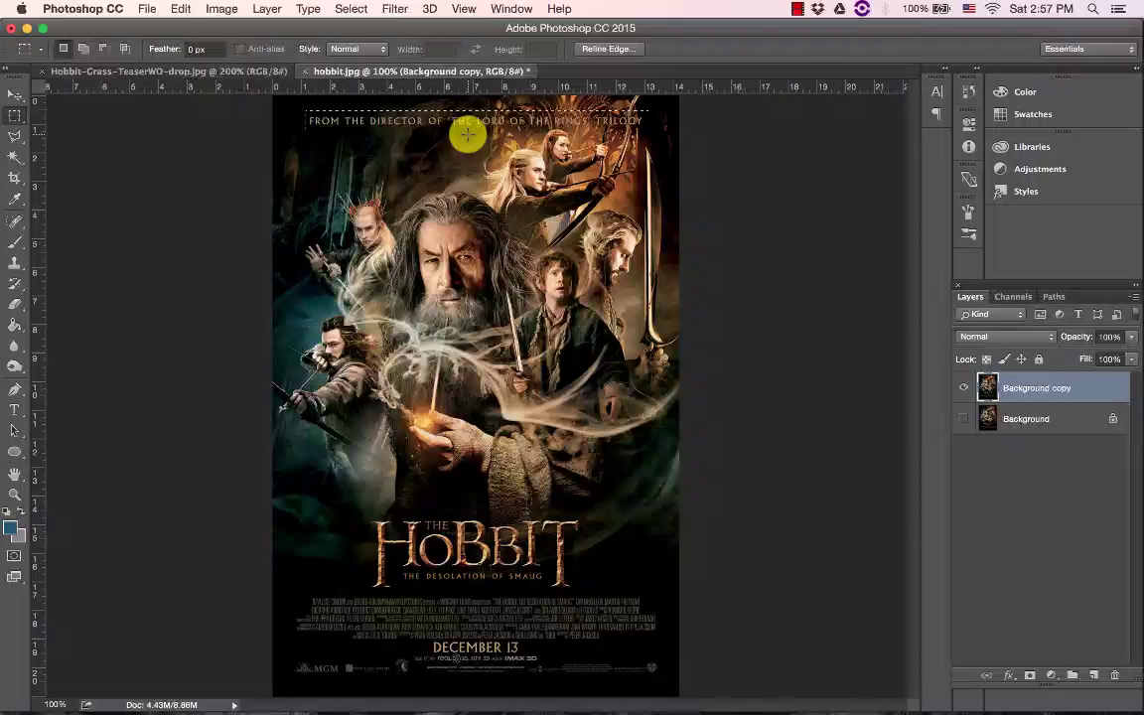
Fill the selected tagline area with Content-Aware contents at Normal mode and 100% opacity, and deselect it
{"action": "key", "text": "shift+BackSpace"}
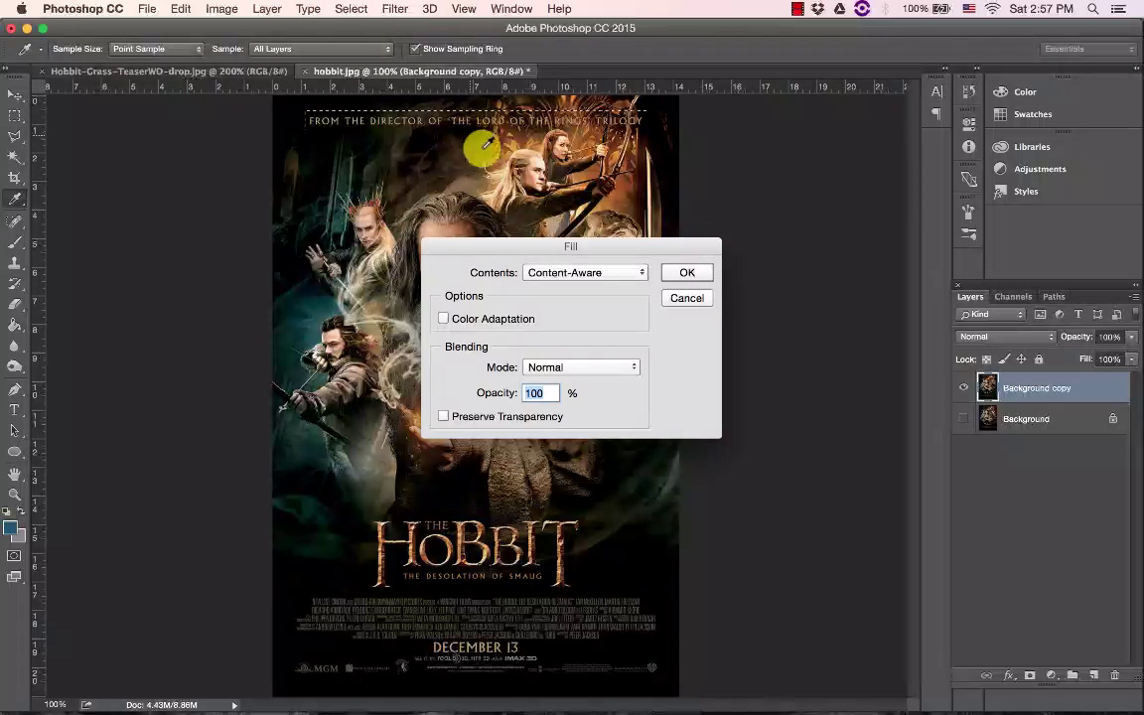
{"action": "left_click_drag", "start_coordinate": [560, 248], "coordinate": [527, 203]}
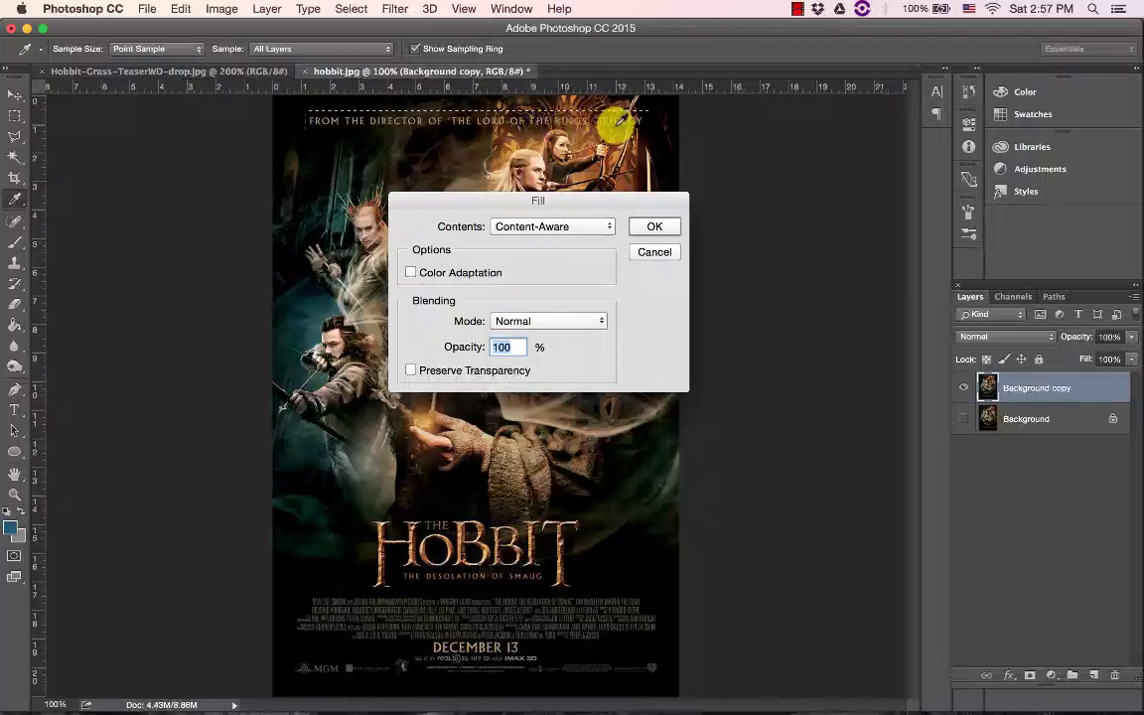
{"action": "left_click", "coordinate": [648, 228]}
{"action": "key", "text": "m"}
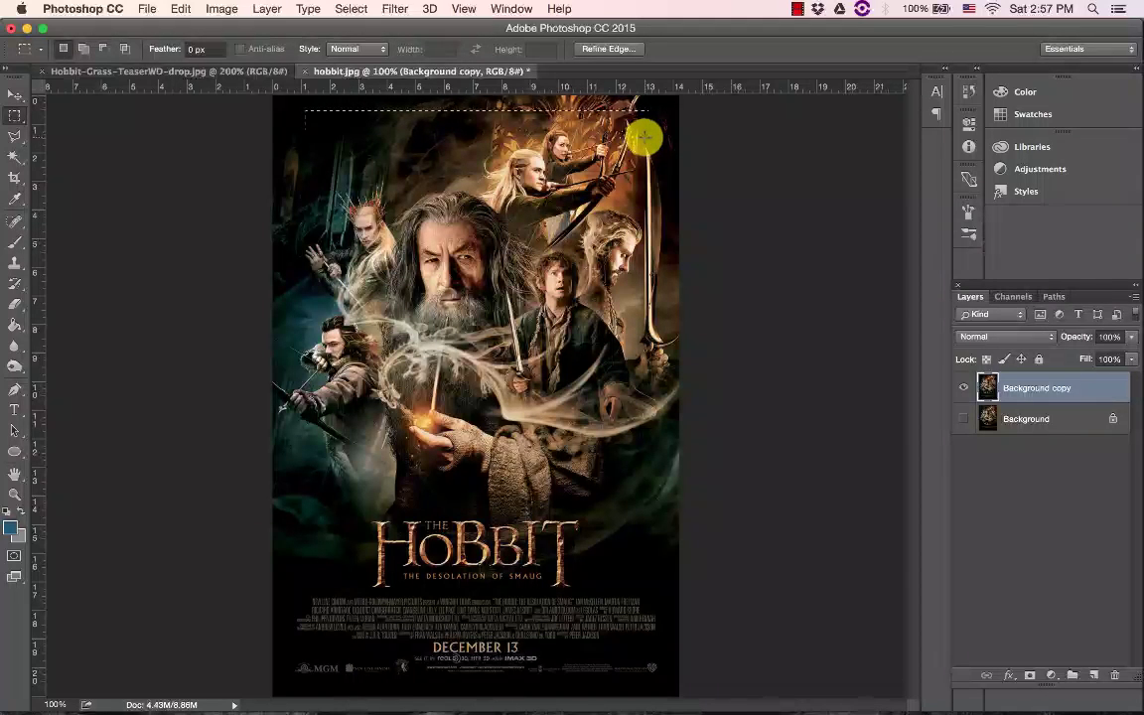
{"action": "key", "text": "super+d"}
Try to soften the seams where the tagline was with the Blur tool, and revert the history to the Deselect state
{"action": "key", "text": "z"}
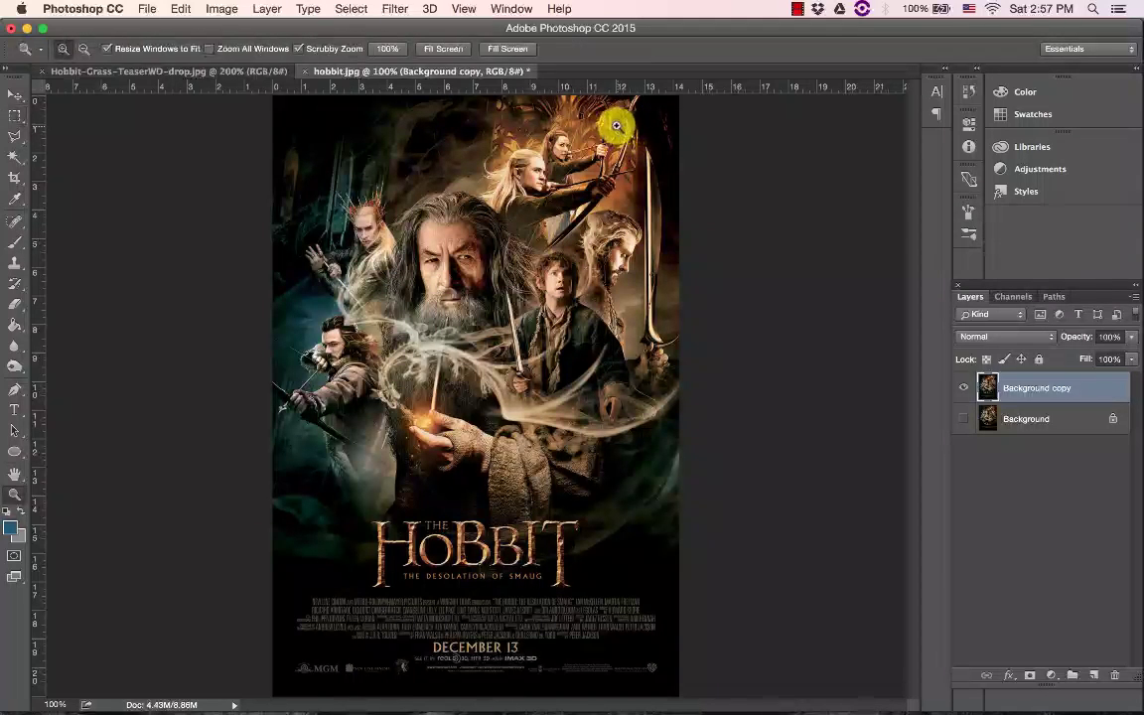
{"action": "left_click", "coordinate": [608, 119]}
{"action": "left_click", "coordinate": [588, 124]}
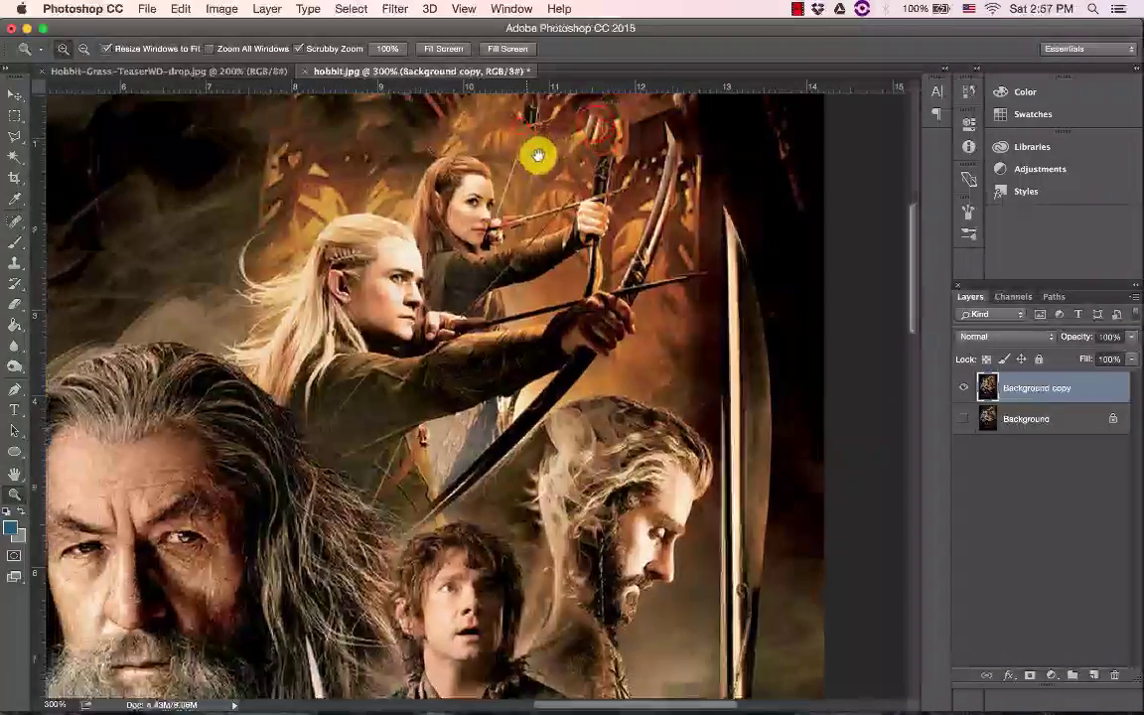
{"action": "left_click_drag", "start_coordinate": [531, 148], "coordinate": [595, 193]}
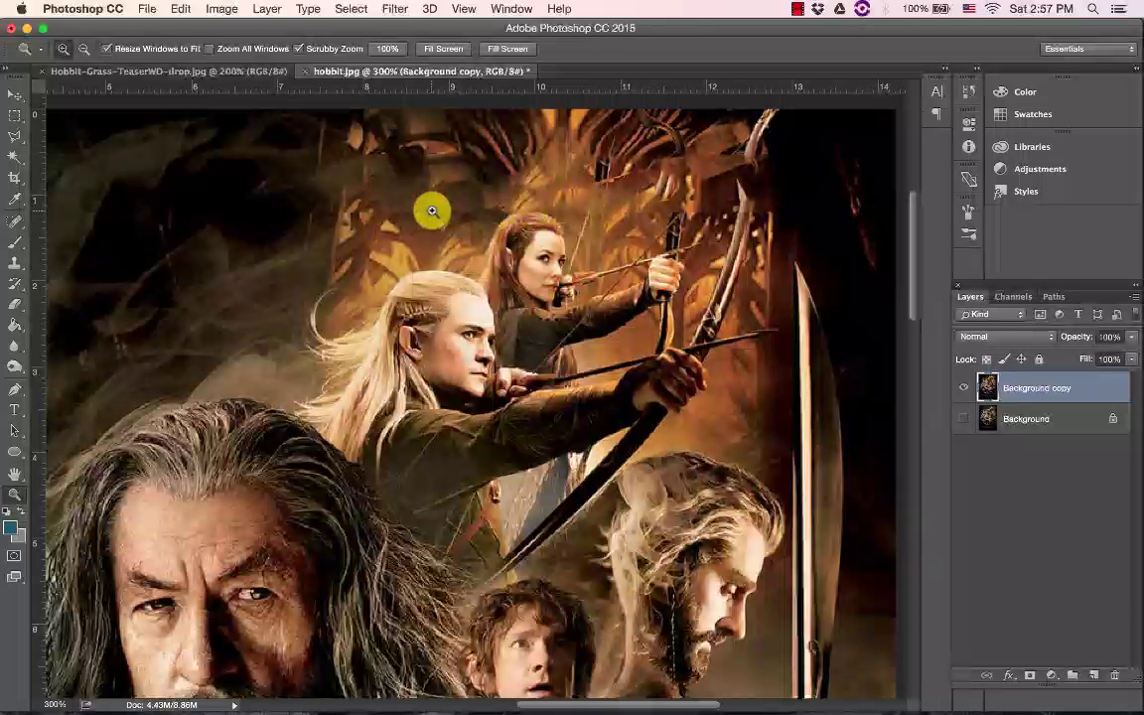
{"action": "left_click", "coordinate": [26, 340]}
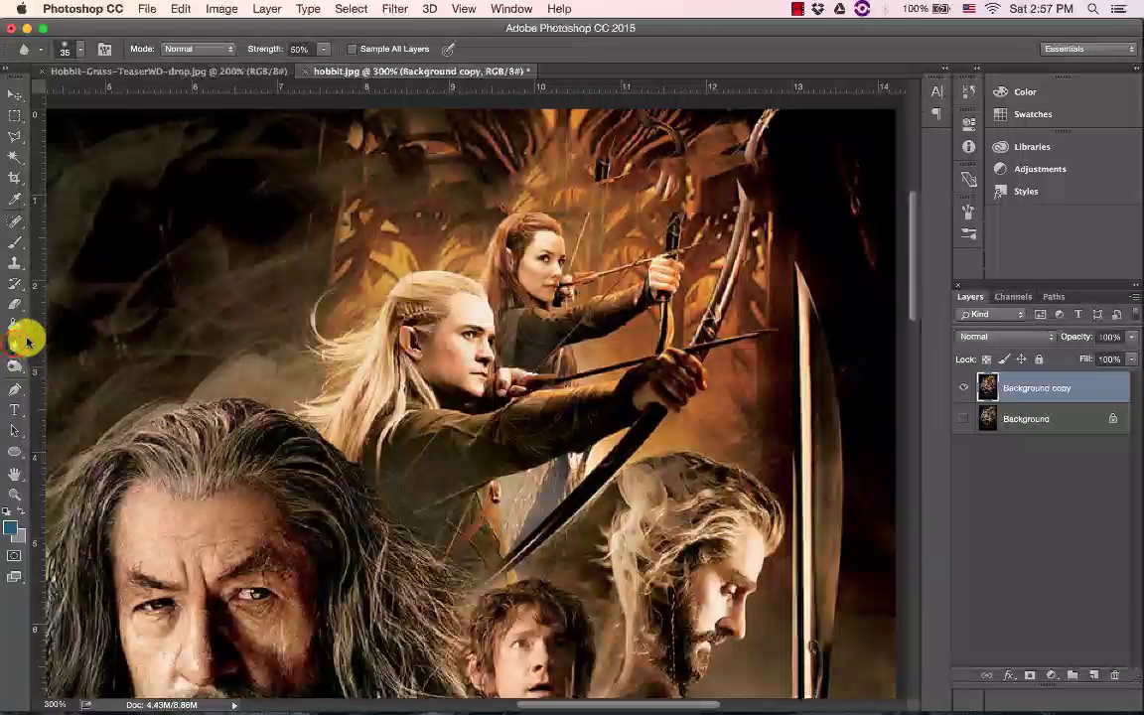
{"action": "left_click_drag", "start_coordinate": [405, 207], "coordinate": [462, 209]}
{"action": "left_click_drag", "start_coordinate": [638, 205], "coordinate": [763, 210]}
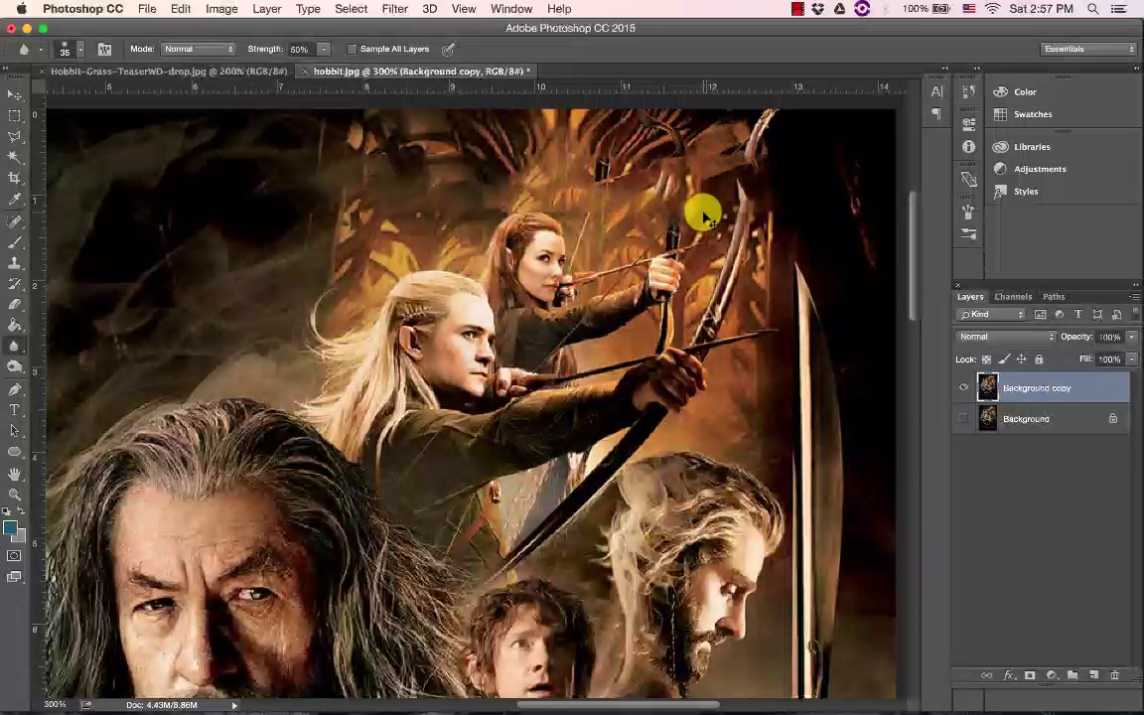
{"action": "left_click", "coordinate": [967, 93]}
{"action": "left_click", "coordinate": [840, 206]}
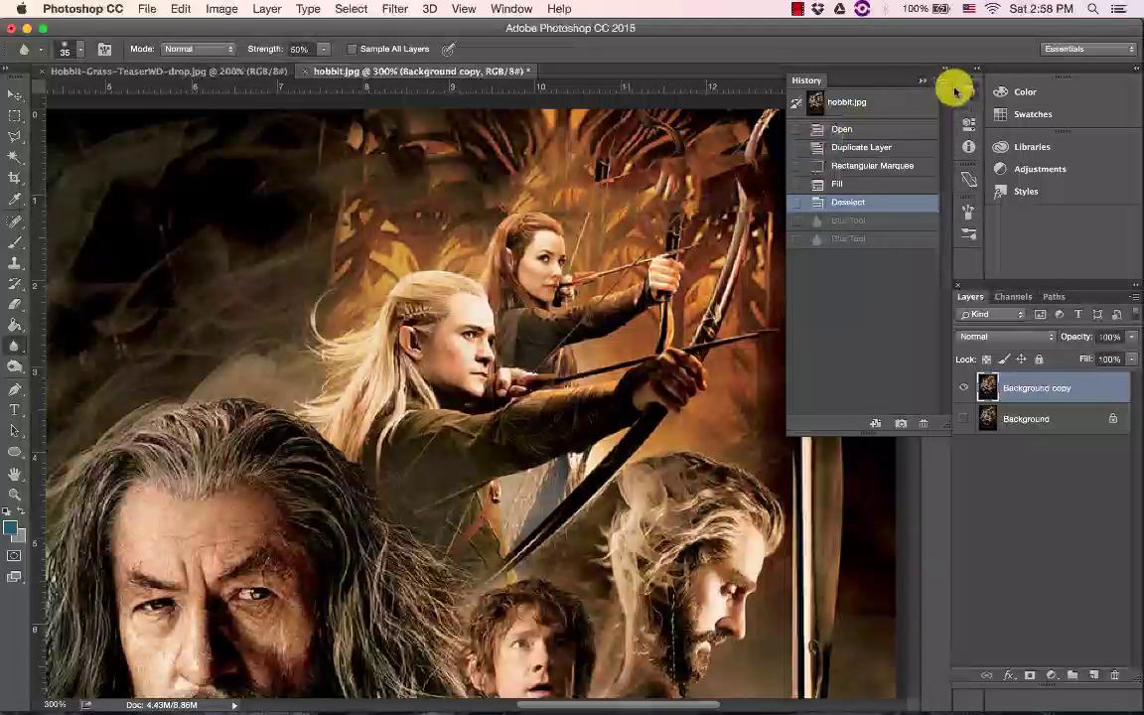
{"action": "left_click", "coordinate": [923, 81]}
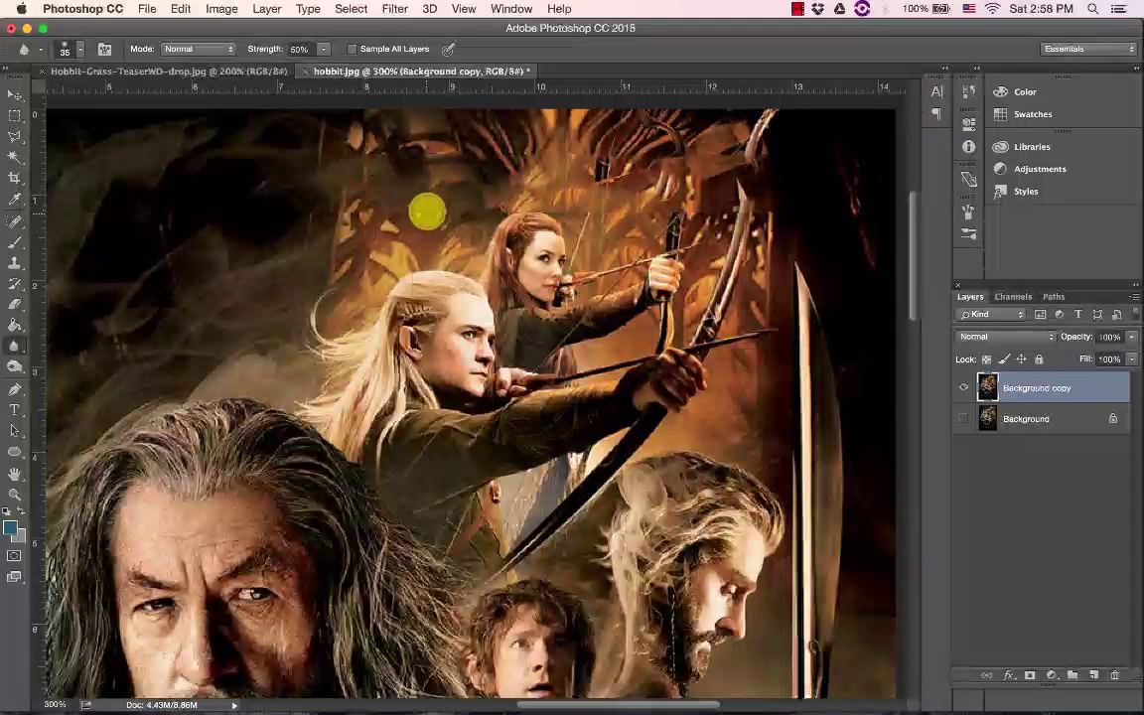
Clone-stamp nearby texture over the horizontal seam left in the golden background above the two archers
{"action": "left_click", "coordinate": [16, 264]}
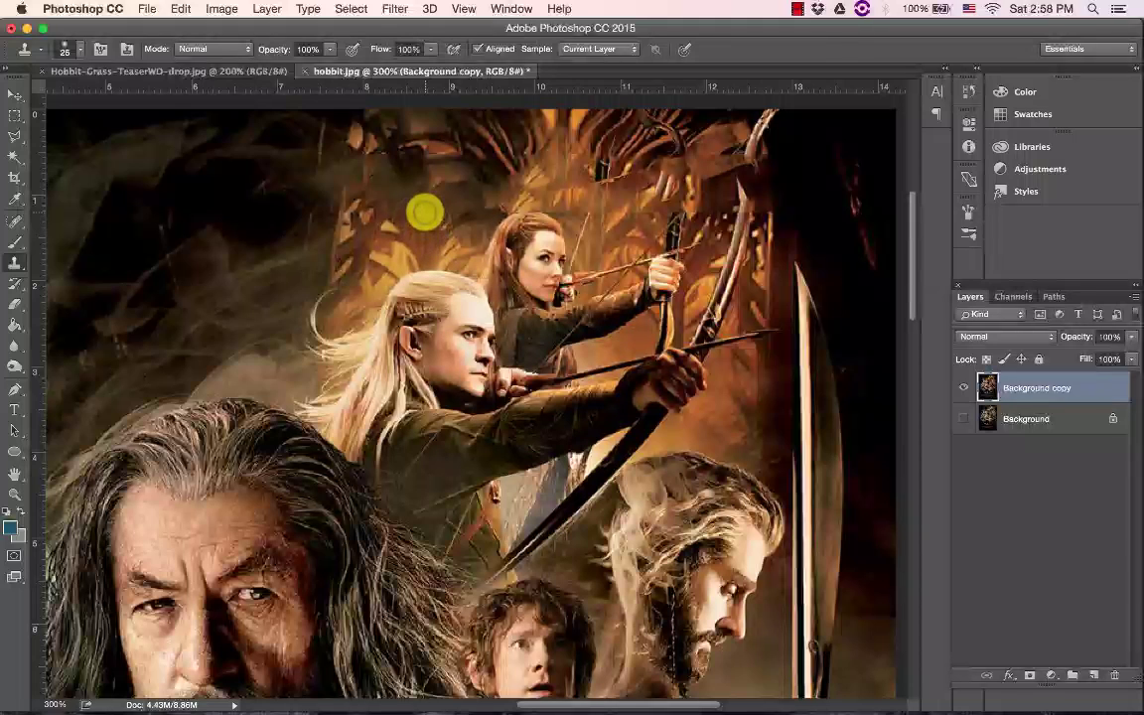
{"action": "left_click", "coordinate": [397, 208]}
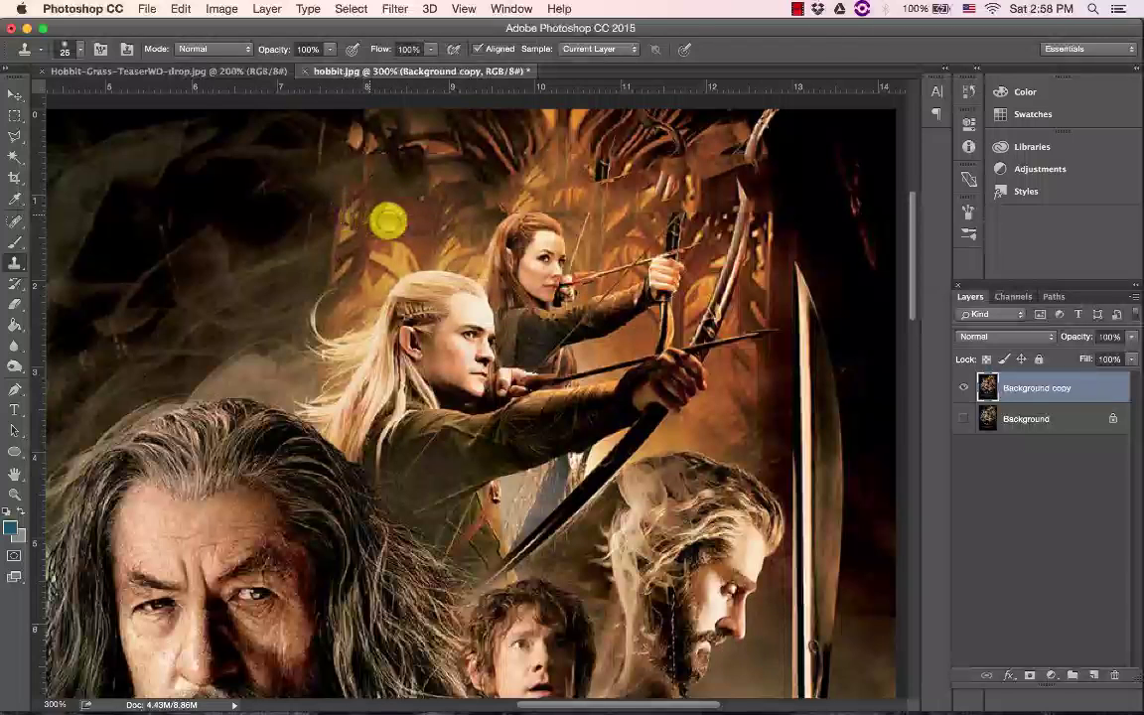
{"action": "left_click", "coordinate": [359, 212]}
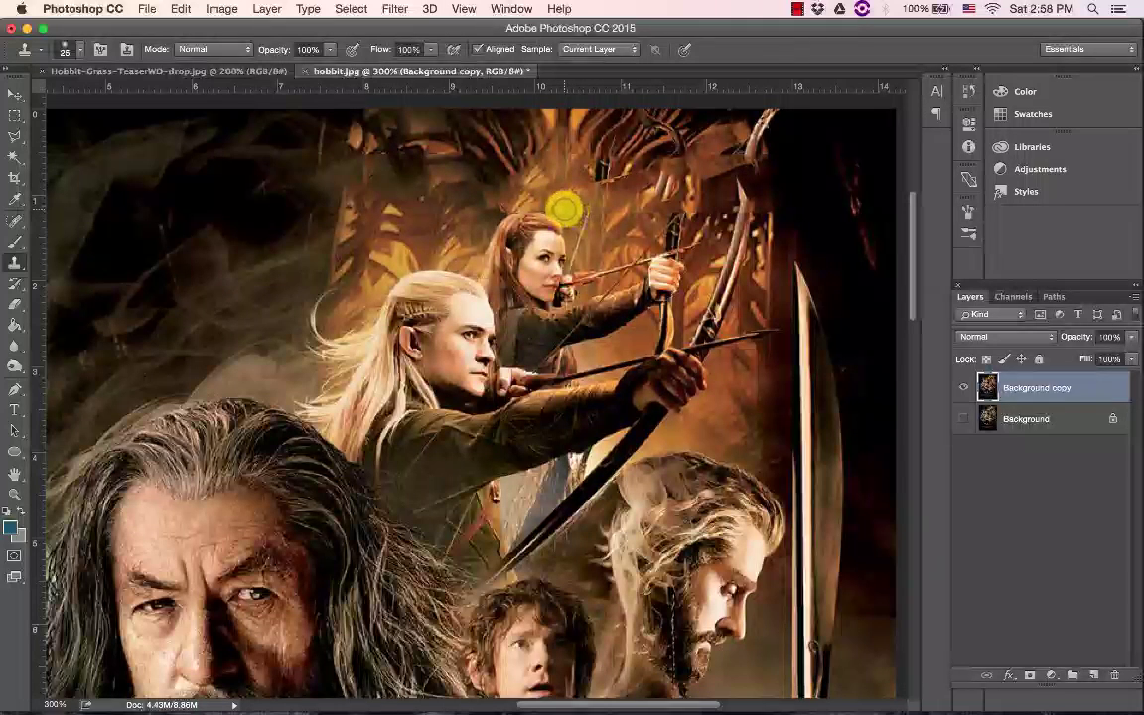
{"action": "left_click", "coordinate": [563, 205]}
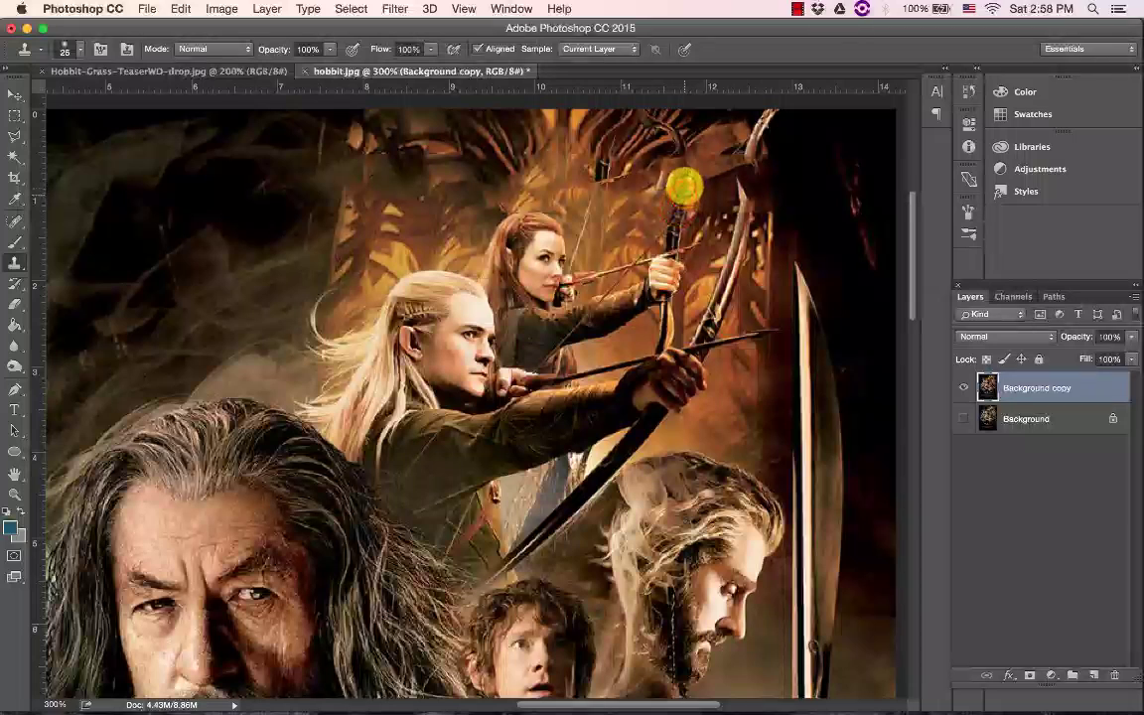
Rebuild the broken upper part of the archers' bows and clean the background beside them with the Clone Stamp tool
{"action": "left_click", "coordinate": [684, 165], "text": "alt"}
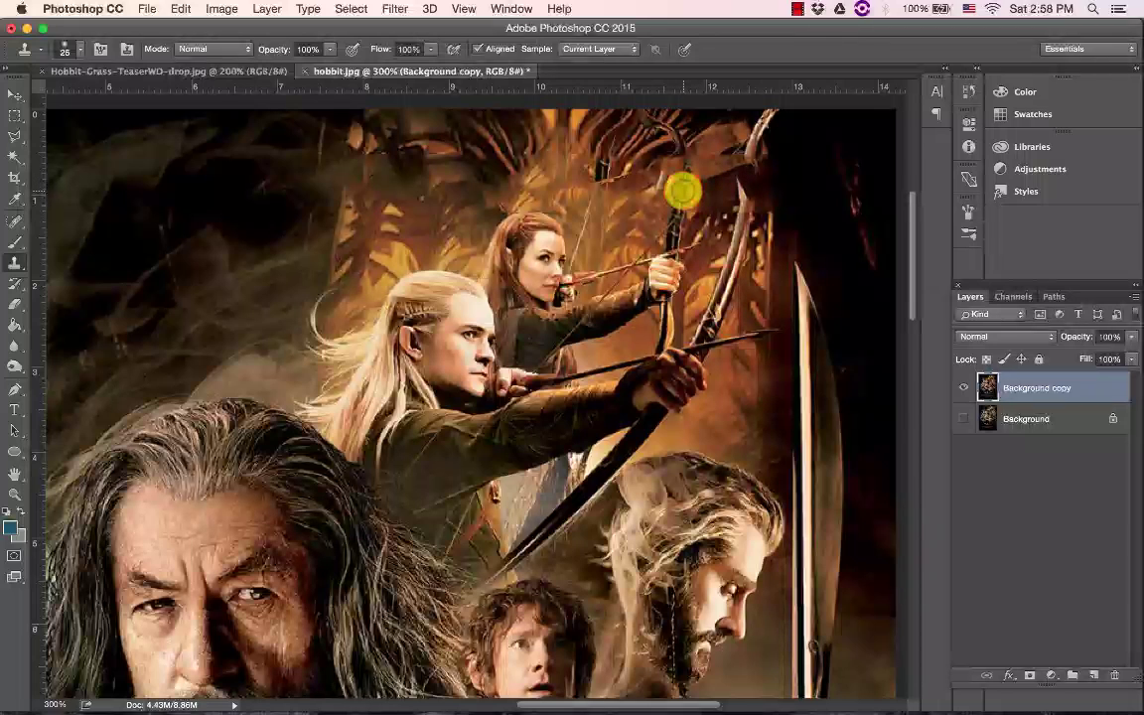
{"action": "mouse_move", "coordinate": [690, 206]}
{"action": "left_mouse_down"}
{"action": "mouse_move", "coordinate": [746, 205]}
{"action": "mouse_move", "coordinate": [747, 176]}
{"action": "mouse_move", "coordinate": [761, 260]}
{"action": "mouse_move", "coordinate": [747, 234]}
{"action": "mouse_move", "coordinate": [751, 147]}
{"action": "mouse_move", "coordinate": [759, 217]}
{"action": "mouse_move", "coordinate": [769, 209]}
{"action": "mouse_move", "coordinate": [708, 249]}
{"action": "mouse_move", "coordinate": [443, 231]}
{"action": "mouse_move", "coordinate": [583, 232]}
{"action": "mouse_move", "coordinate": [508, 193]}
{"action": "mouse_move", "coordinate": [517, 219]}
{"action": "mouse_move", "coordinate": [650, 228]}
{"action": "mouse_move", "coordinate": [526, 175]}
{"action": "mouse_move", "coordinate": [681, 178]}
{"action": "mouse_move", "coordinate": [545, 184]}
{"action": "mouse_move", "coordinate": [700, 187]}
{"action": "mouse_move", "coordinate": [651, 206]}
{"action": "mouse_move", "coordinate": [711, 271]}
{"action": "mouse_move", "coordinate": [678, 175]}
{"action": "mouse_move", "coordinate": [633, 189]}
{"action": "left_mouse_up"}
{"action": "left_click_drag", "start_coordinate": [603, 189], "coordinate": [608, 224]}
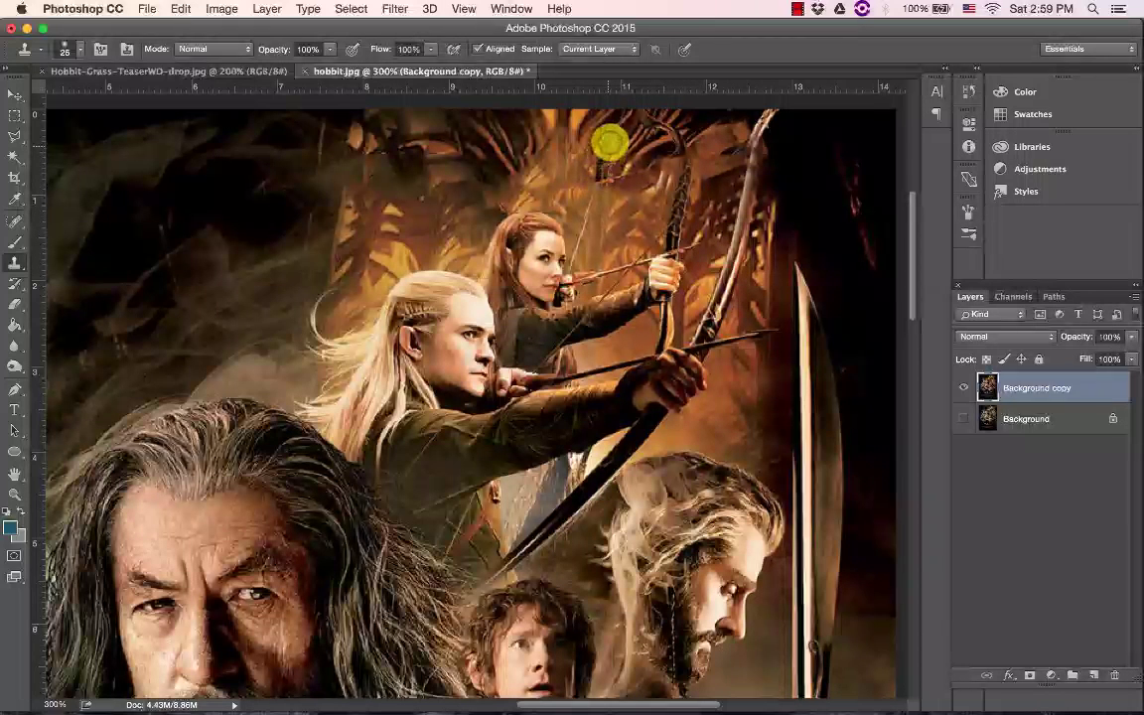
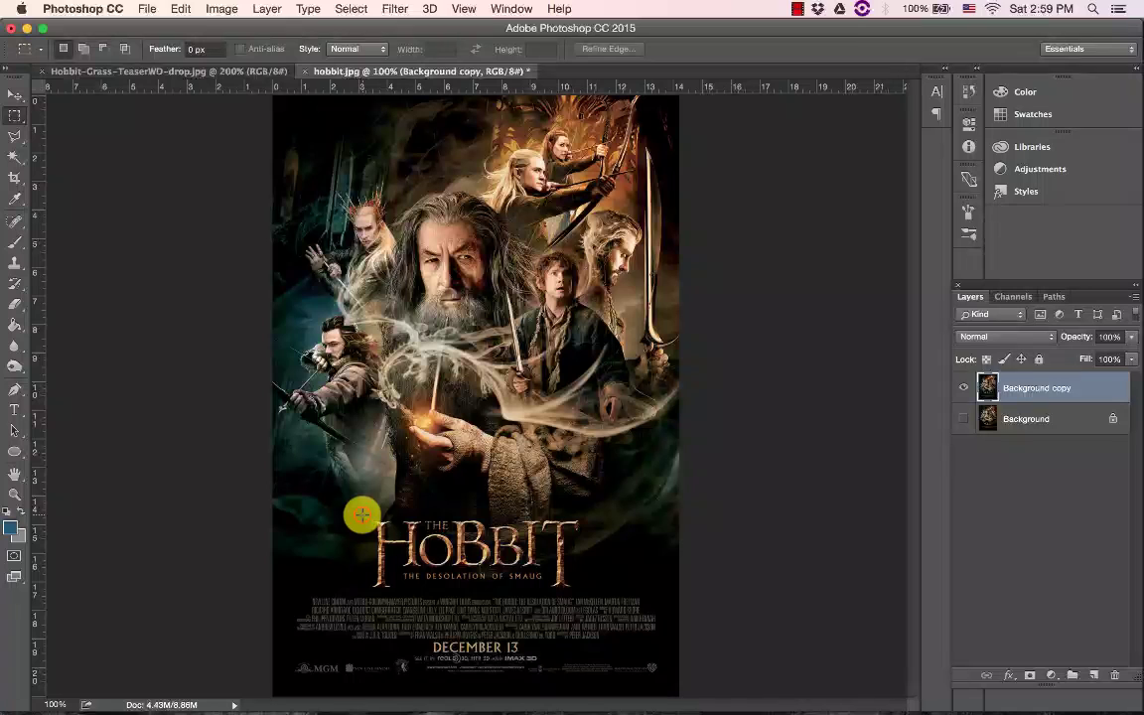
Try a Content-Aware fill on a rectangular selection around the Hobbit title and subtitle, and undo the fill
{"action": "left_click_drag", "start_coordinate": [500, 584], "coordinate": [581, 591]}
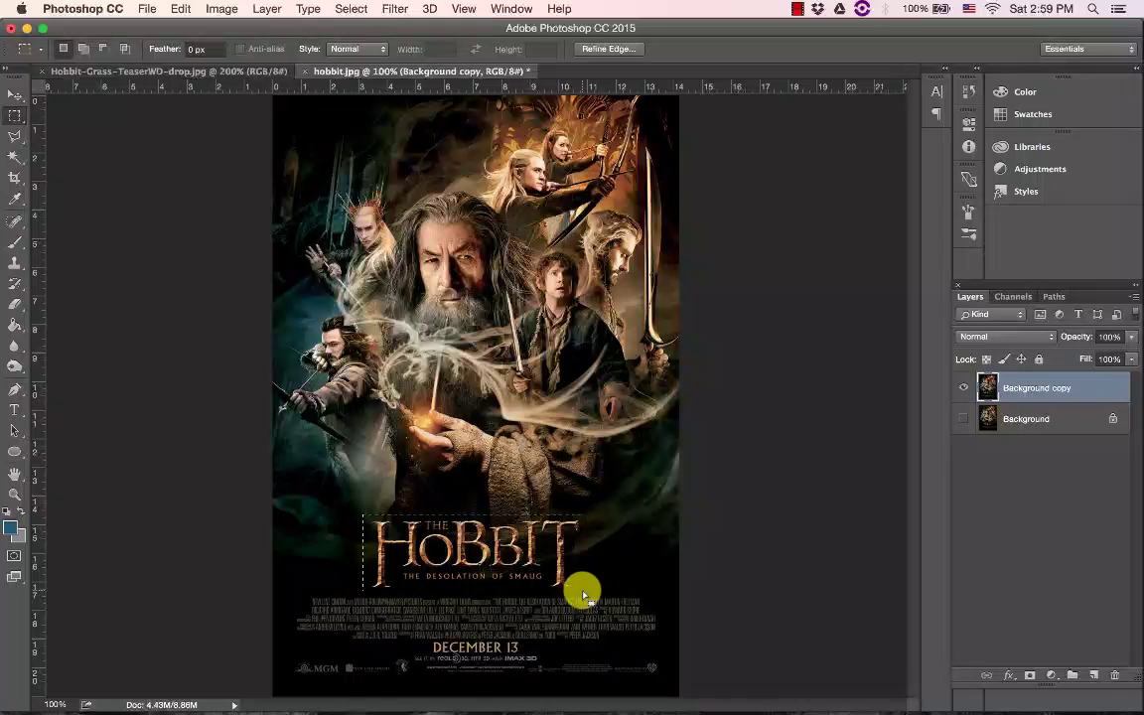
{"action": "key", "text": "shift+BackSpace"}
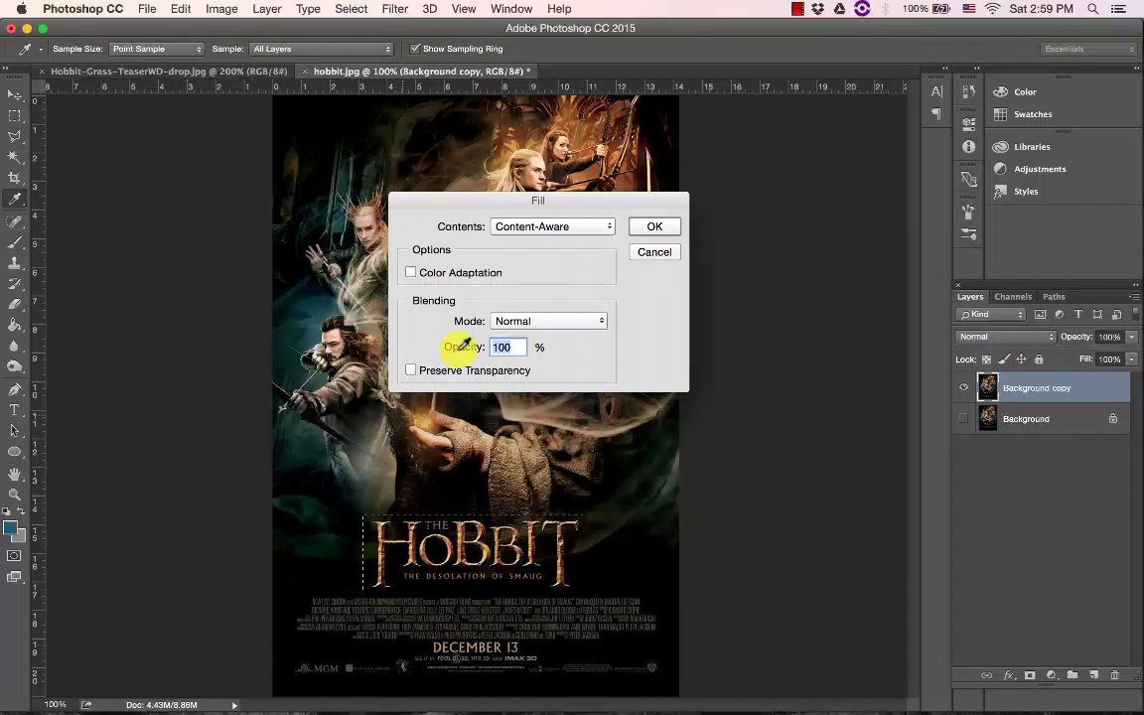
{"action": "left_click", "coordinate": [644, 230]}
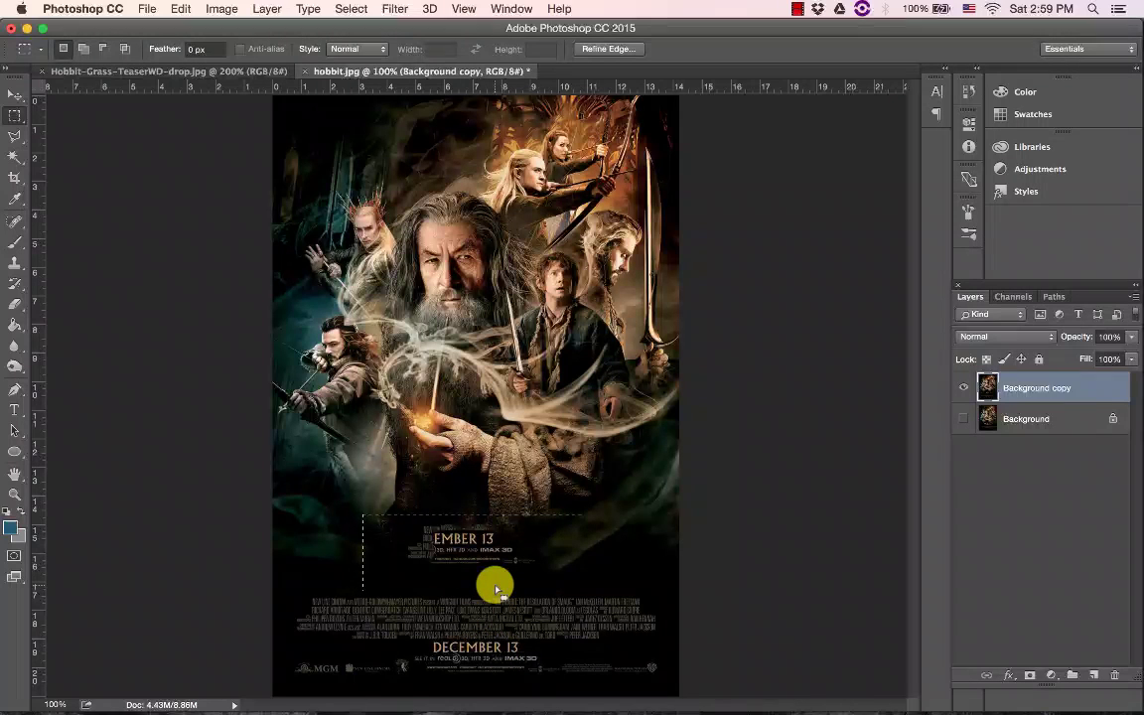
{"action": "key", "text": "super+z"}
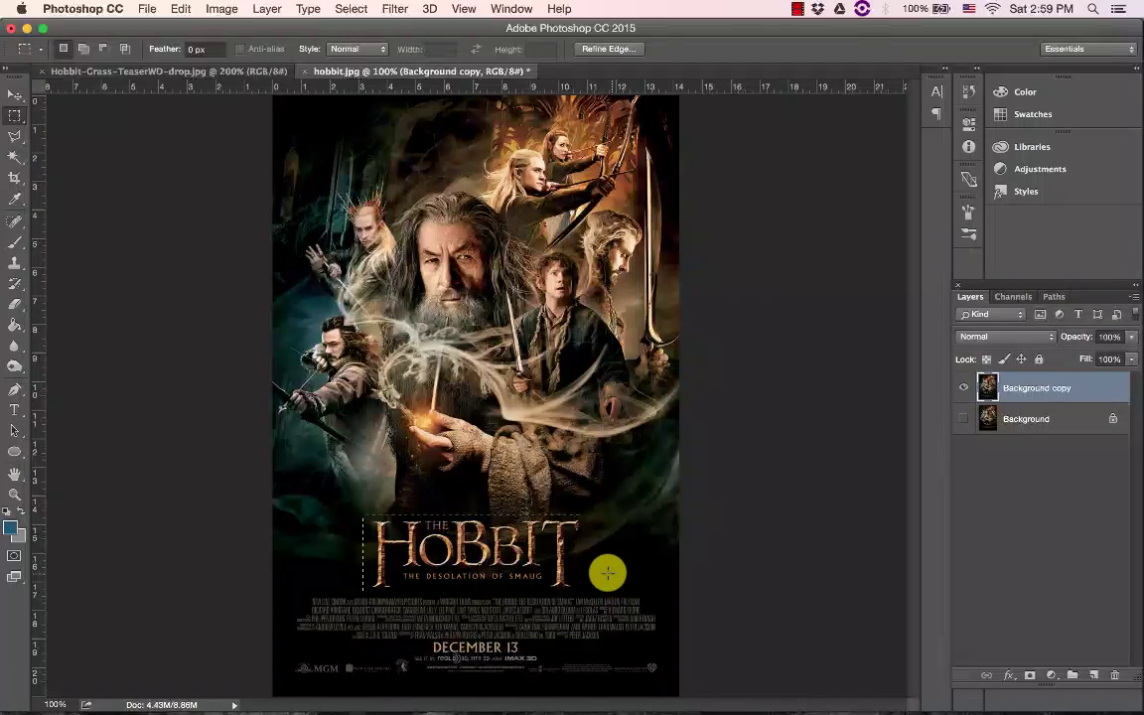
Switch to the Polygonal Lasso tool and clear the rectangular selection around the Hobbit title
{"action": "left_click", "coordinate": [15, 137]}
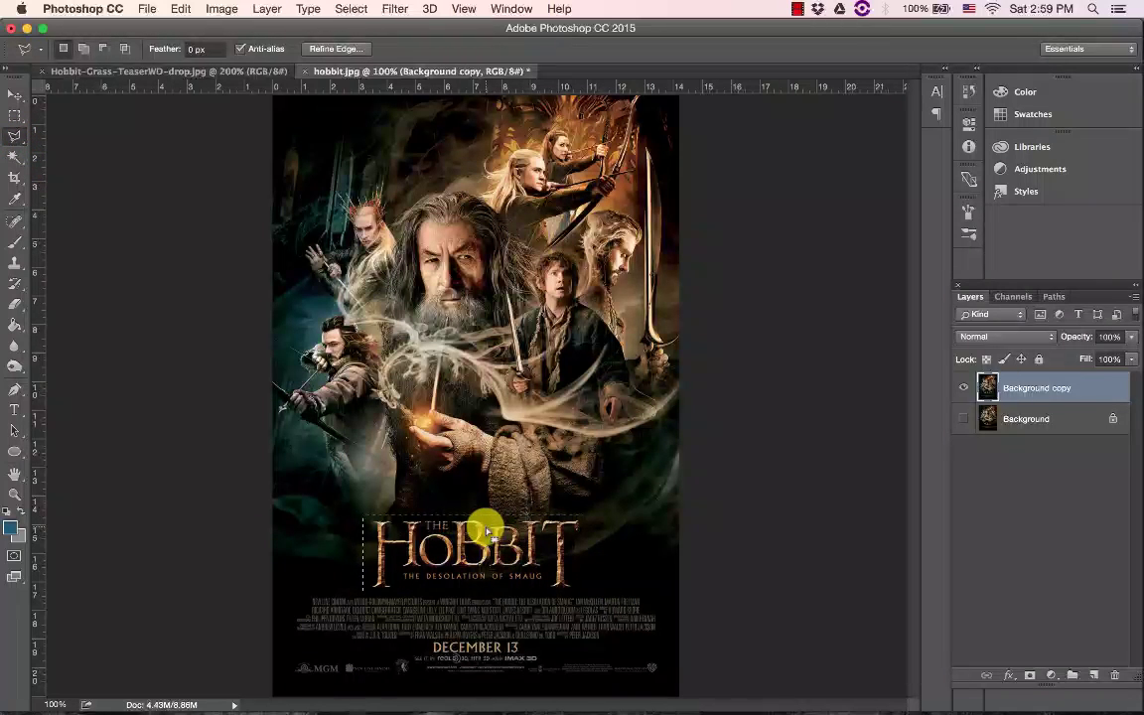
{"action": "left_click", "coordinate": [352, 9]}
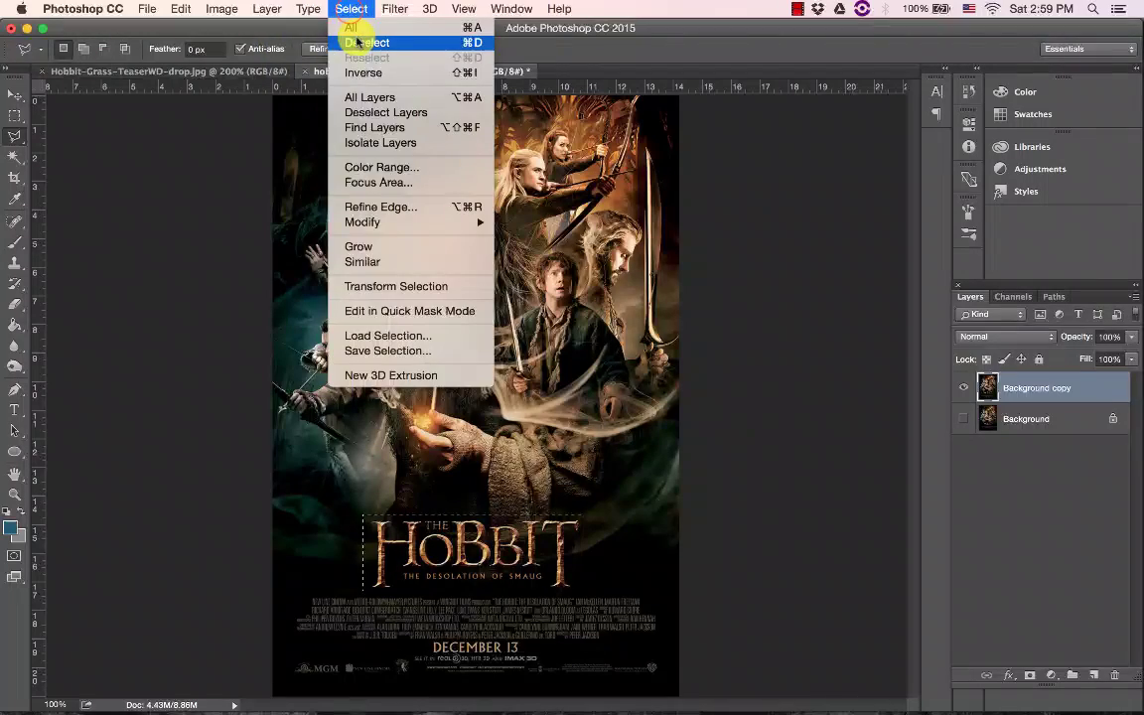
{"action": "left_click", "coordinate": [375, 75]}
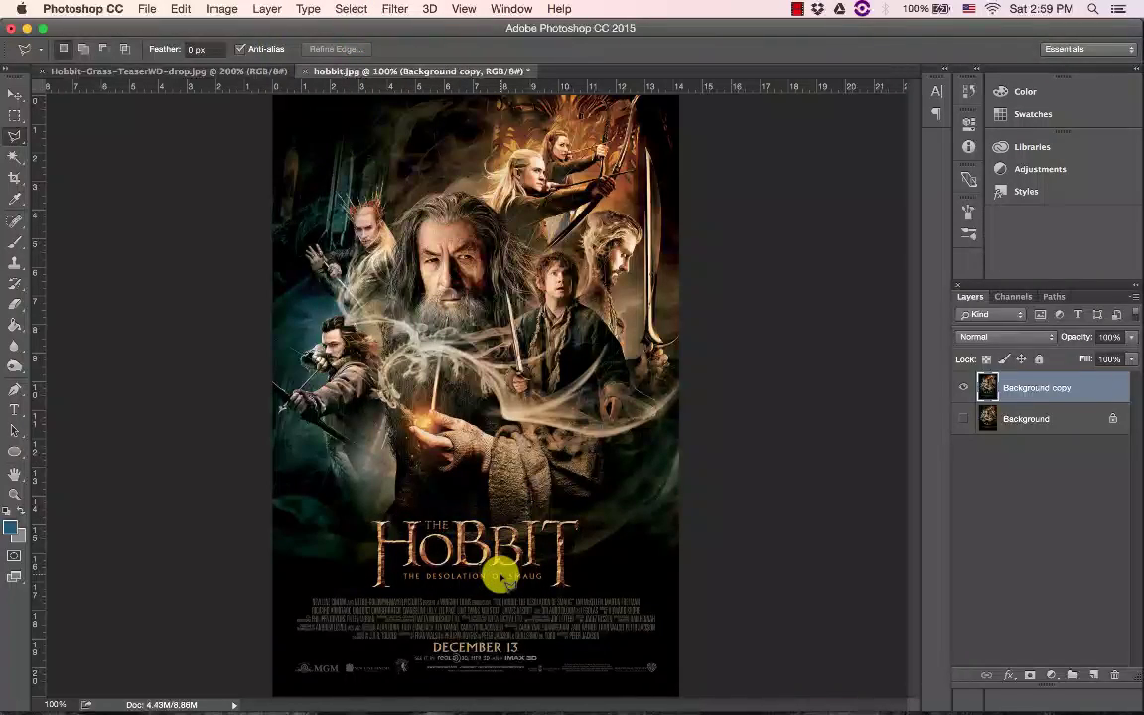
Trace a close polygonal selection around the Hobbit title and its subtitle, leaving the credits below outside it
{"action": "scroll", "coordinate": [501, 574], "scroll_direction": "up", "scroll_amount": 5}
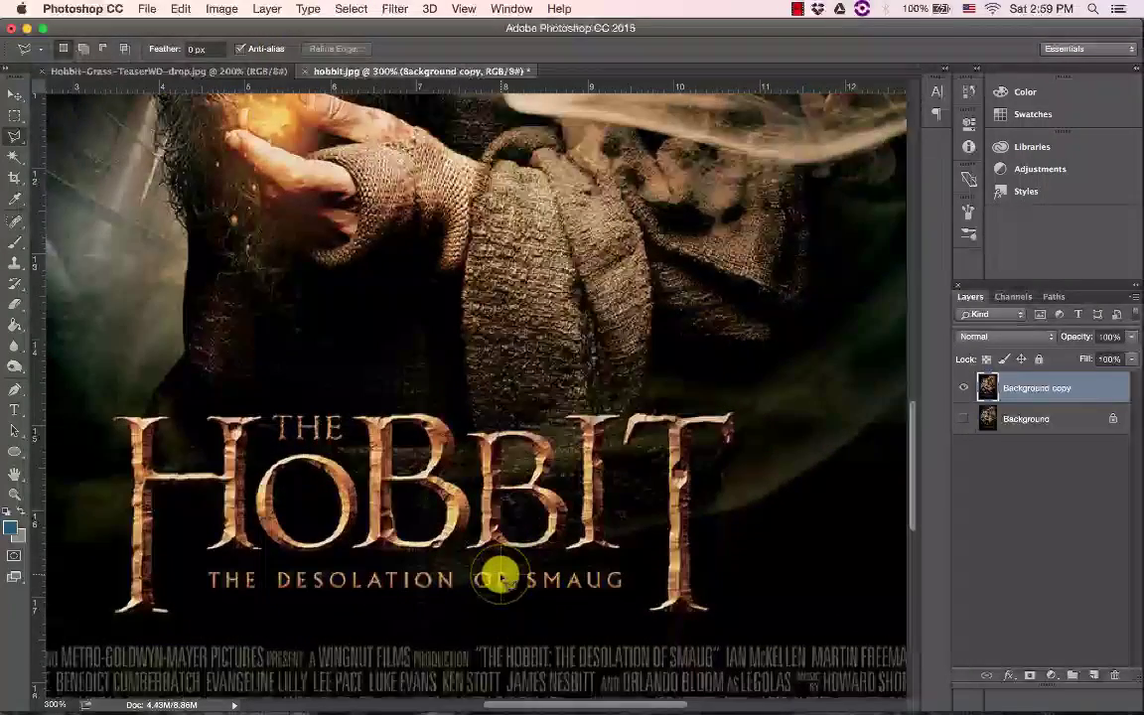
{"action": "left_click", "coordinate": [108, 617]}
{"action": "left_click", "coordinate": [185, 618]}
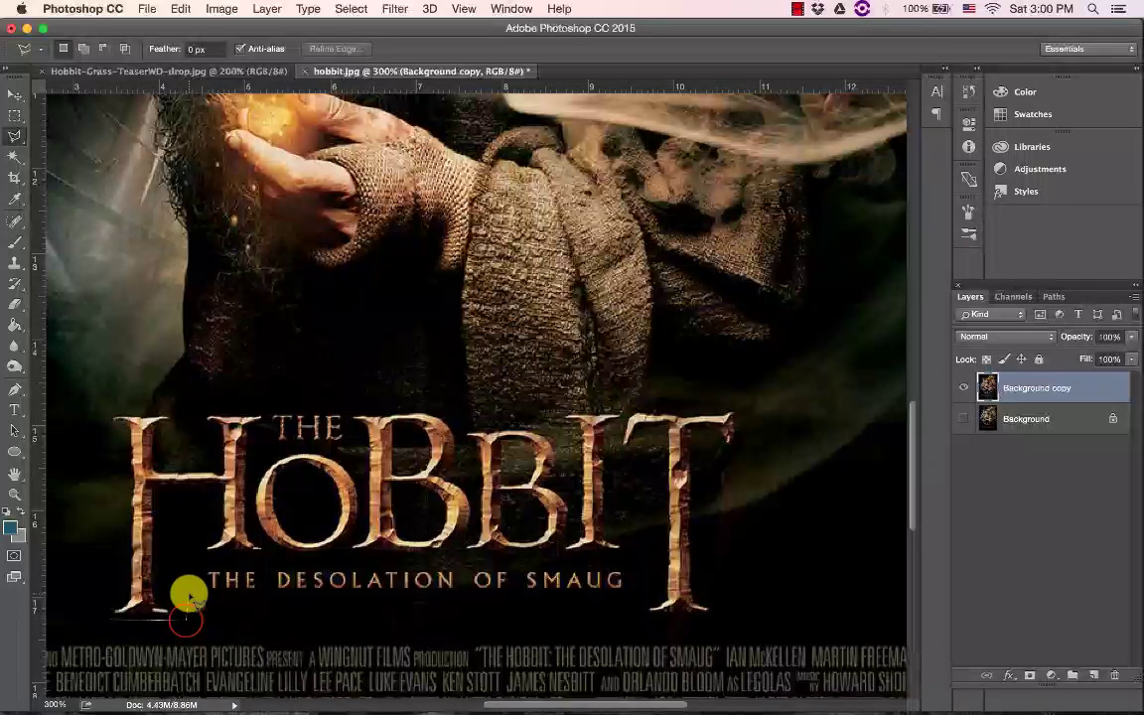
{"action": "left_click", "coordinate": [188, 593]}
{"action": "left_click", "coordinate": [422, 593]}
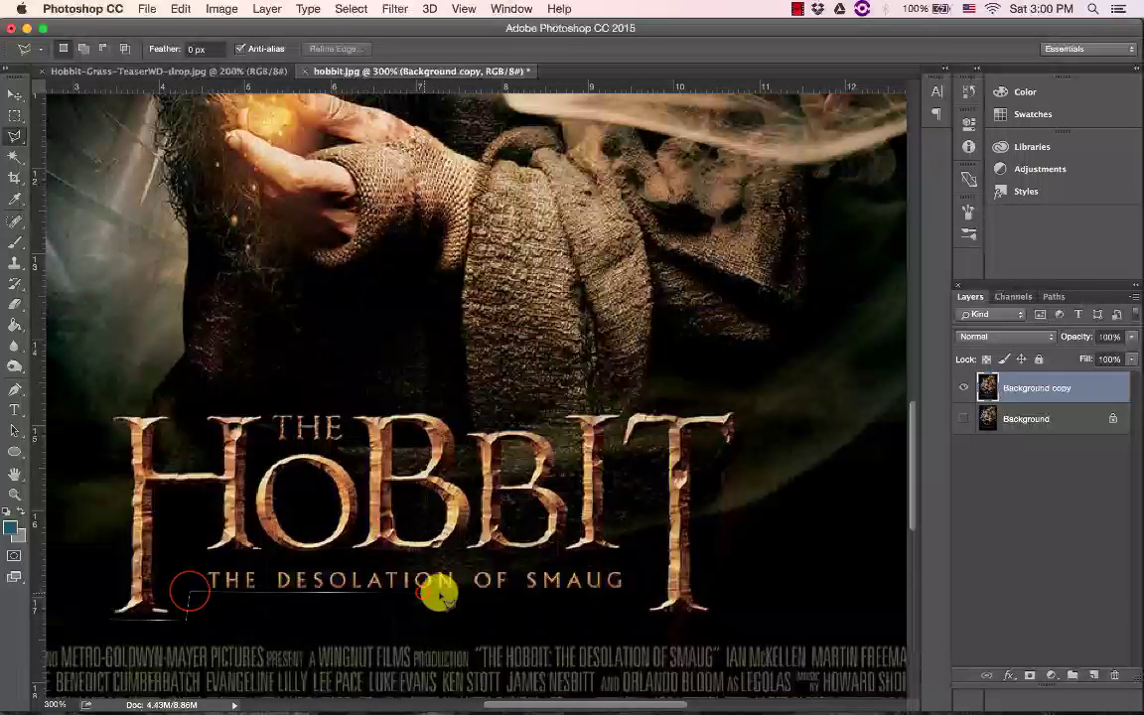
{"action": "left_click", "coordinate": [643, 613]}
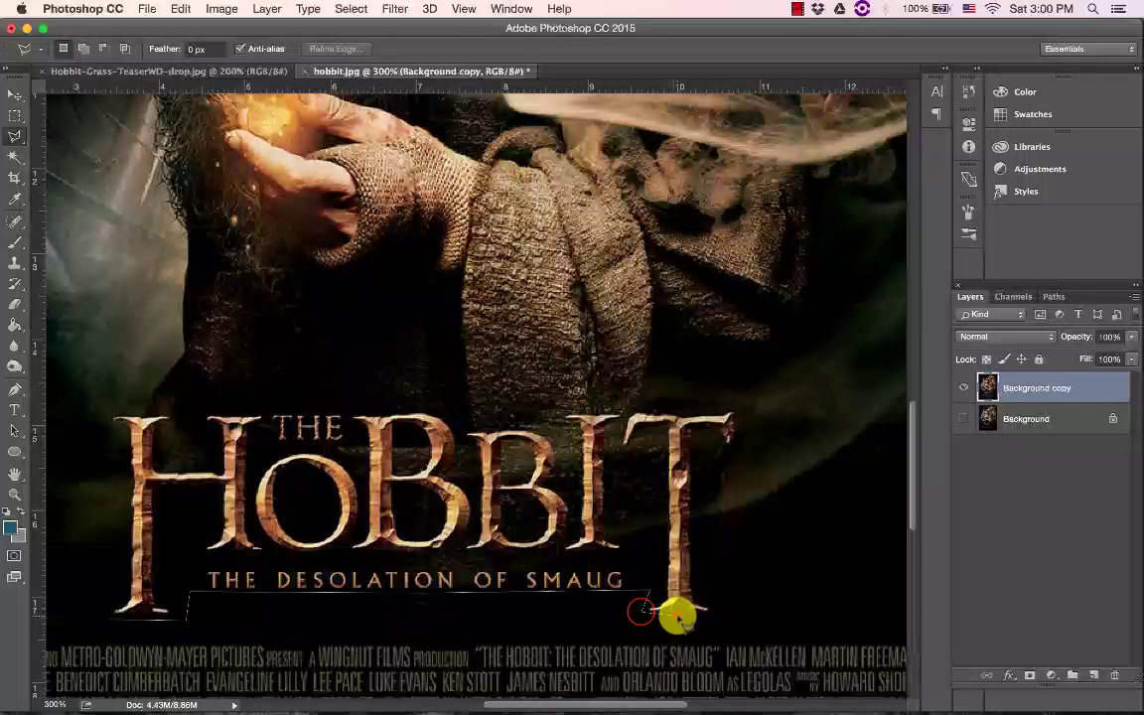
{"action": "left_click", "coordinate": [721, 616]}
{"action": "left_click", "coordinate": [702, 575]}
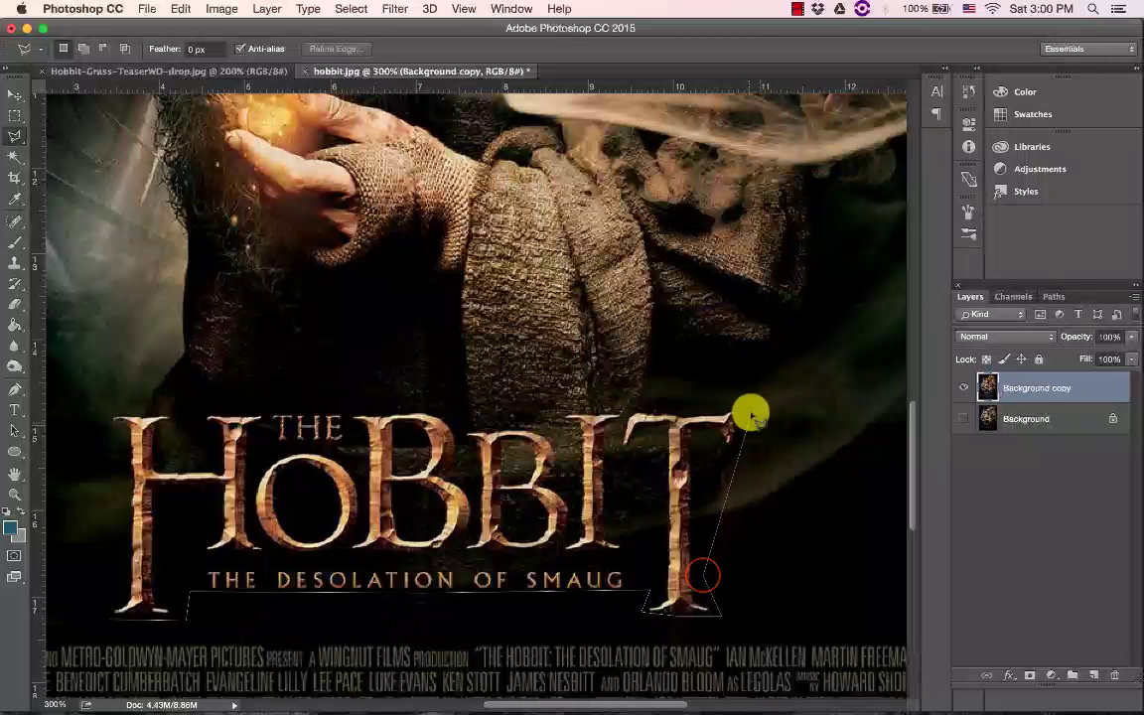
{"action": "left_click", "coordinate": [751, 407]}
{"action": "left_click", "coordinate": [681, 405]}
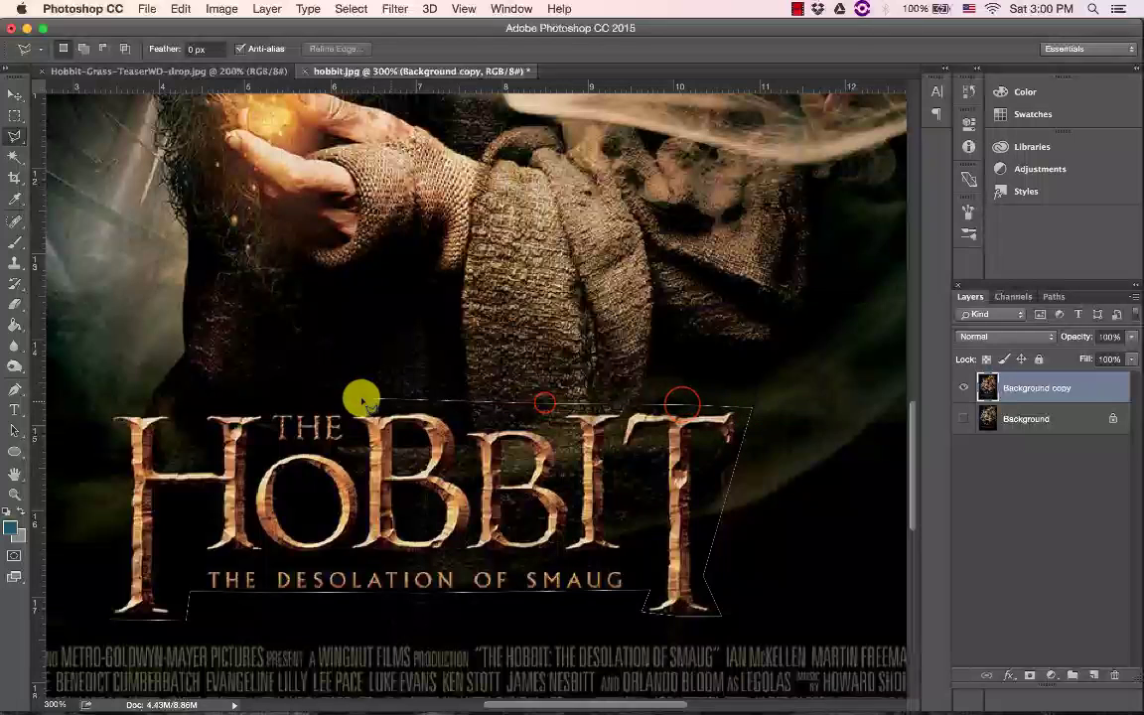
{"action": "left_click", "coordinate": [289, 399]}
{"action": "left_click", "coordinate": [186, 400]}
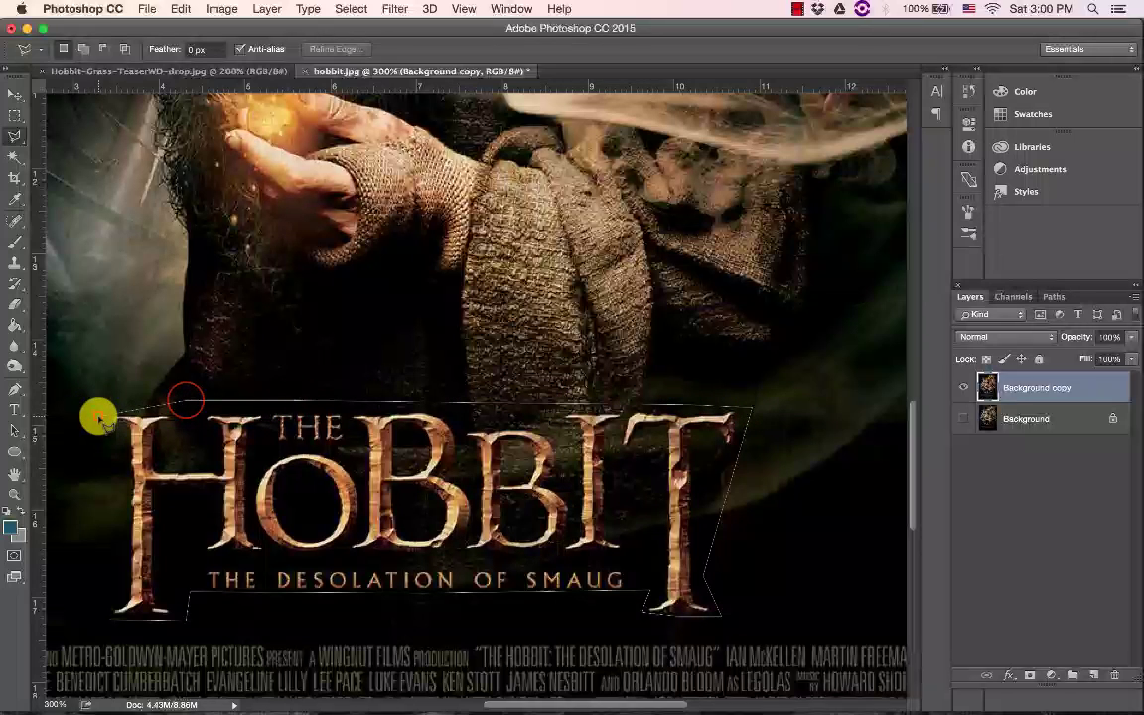
{"action": "left_click", "coordinate": [98, 414]}
{"action": "left_click", "coordinate": [113, 440]}
{"action": "left_click", "coordinate": [117, 565]}
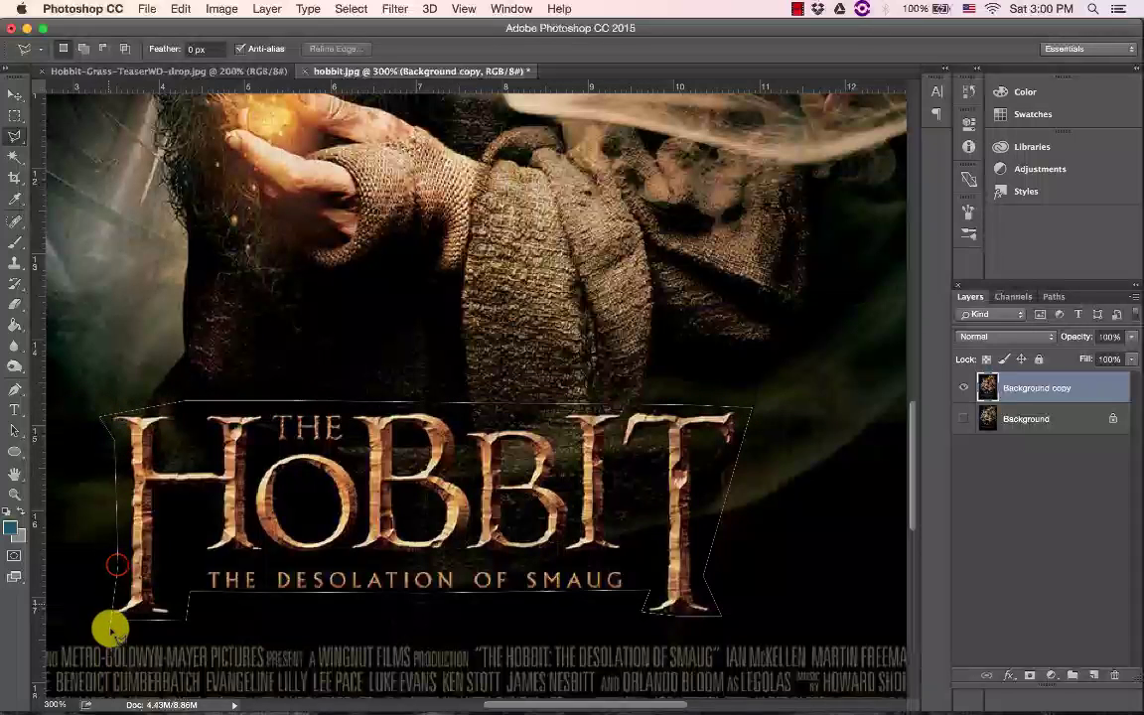
{"action": "double_click", "coordinate": [109, 617]}
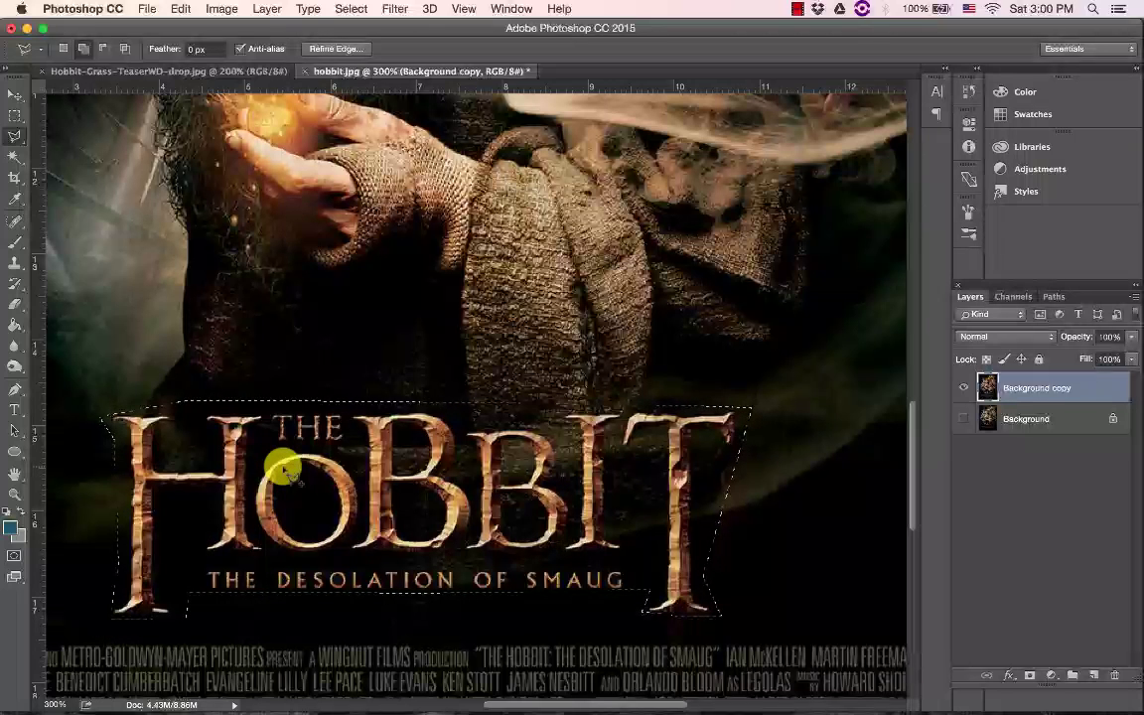
Fill the selected title area with Content-Aware at 100% opacity and clear the selection
{"action": "key", "text": "shift+BackSpace"}
{"action": "left_click", "coordinate": [654, 228]}
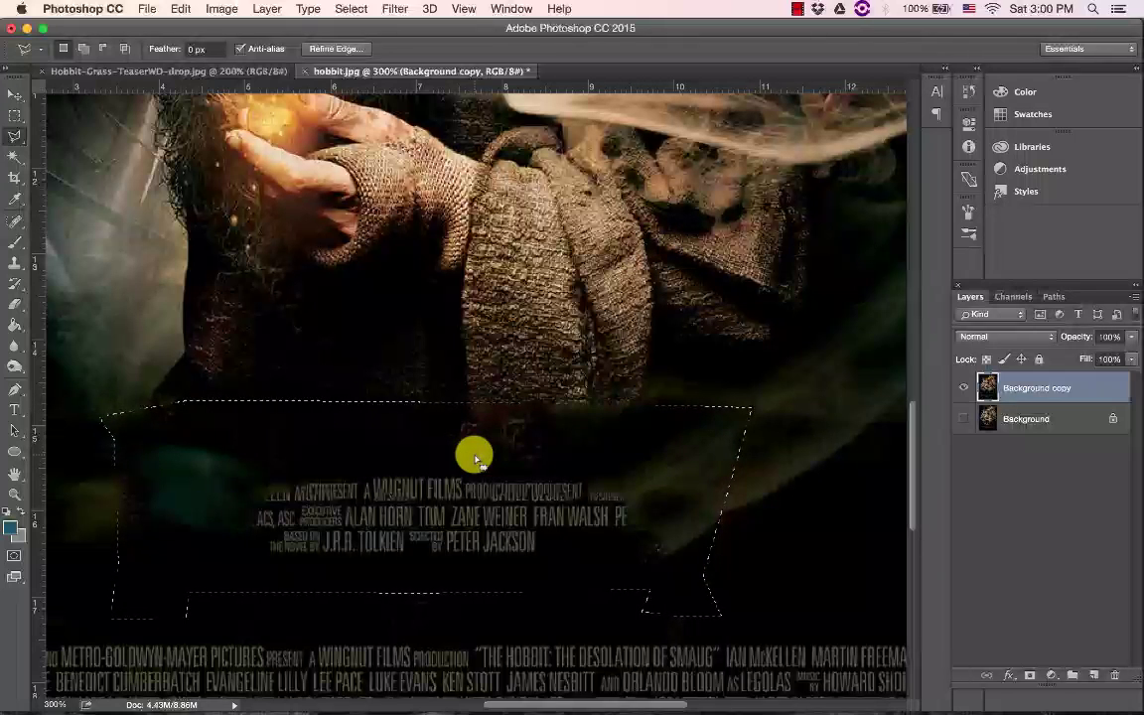
{"action": "key", "text": "super+d"}
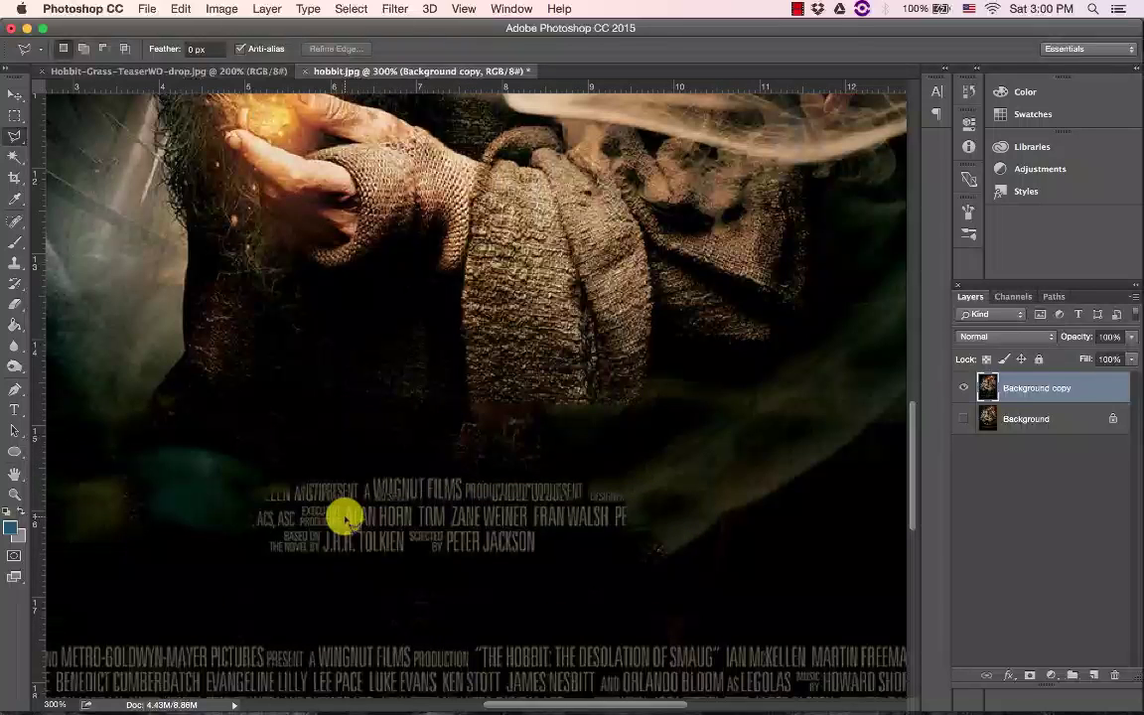
Select the stray credit text in the former title area with a rectangular marquee and fill it with Content-Aware
{"action": "left_click", "coordinate": [16, 115]}
{"action": "left_click_drag", "start_coordinate": [249, 474], "coordinate": [632, 557]}
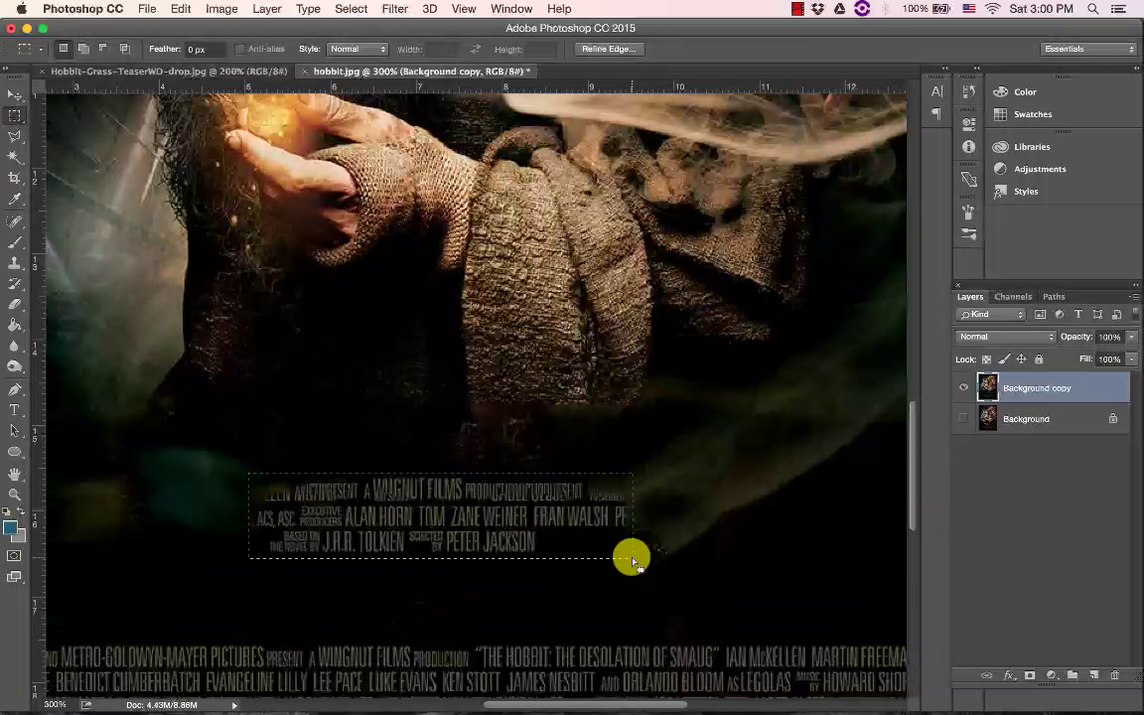
{"action": "key", "text": "shift+BackSpace"}
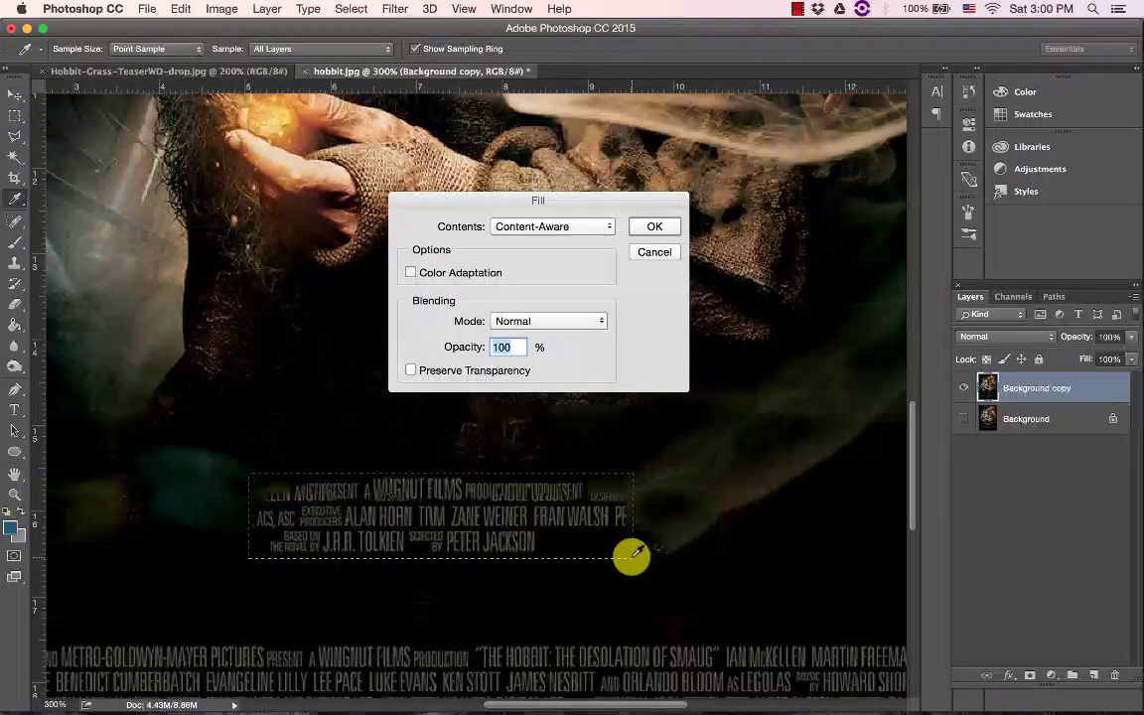
{"action": "left_click", "coordinate": [644, 227]}
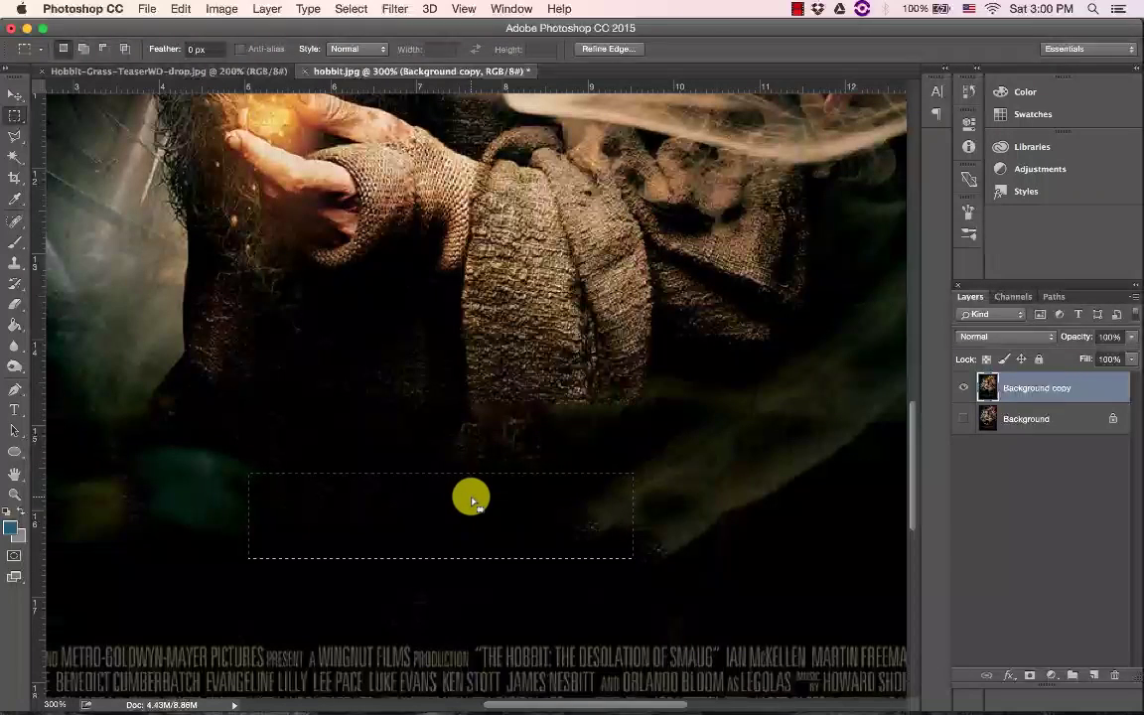
Compare the whole retouched poster with the original by toggling the visibility of the Background copy and Background layers
{"action": "left_click", "coordinate": [512, 463], "text": "alt+super"}
{"action": "left_click", "coordinate": [512, 463], "text": "alt+super"}
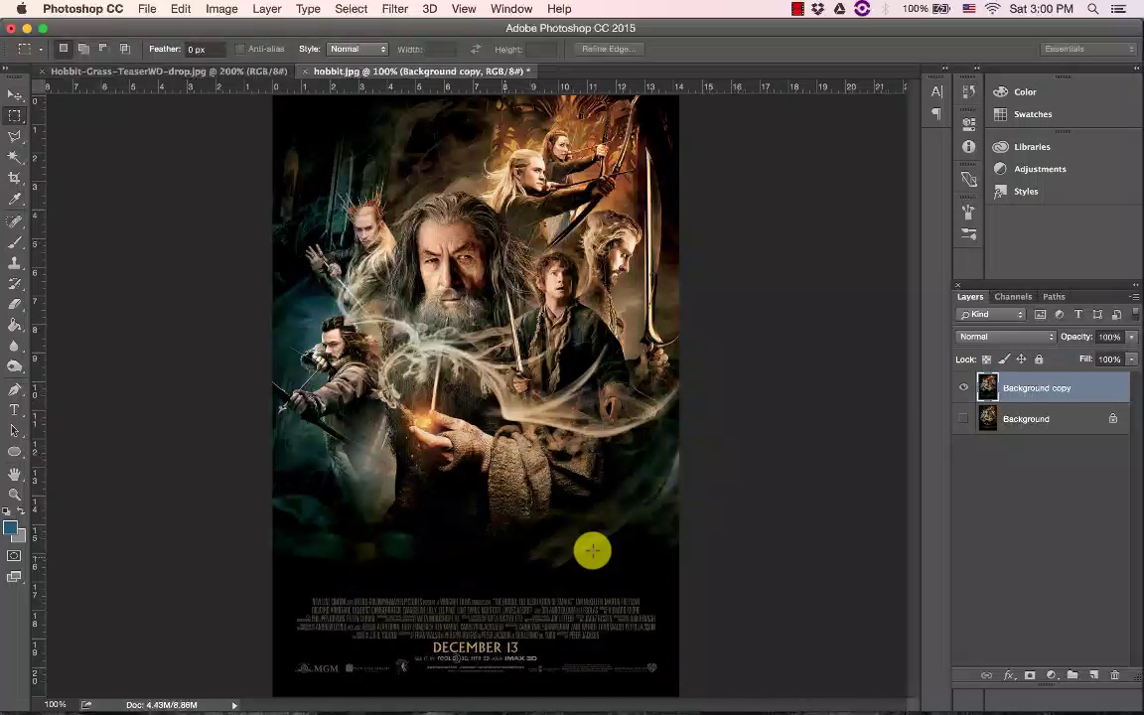
{"action": "left_click", "coordinate": [965, 388]}
{"action": "left_click", "coordinate": [964, 420]}
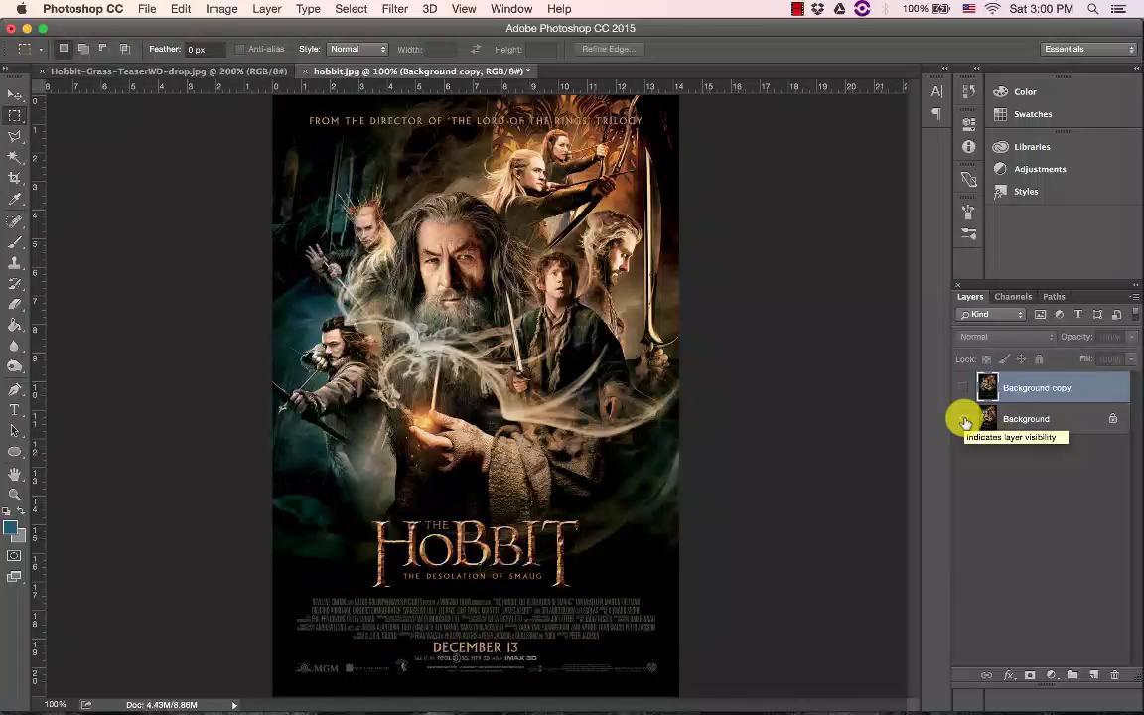
{"action": "left_click", "coordinate": [965, 419]}
{"action": "left_click", "coordinate": [964, 389]}
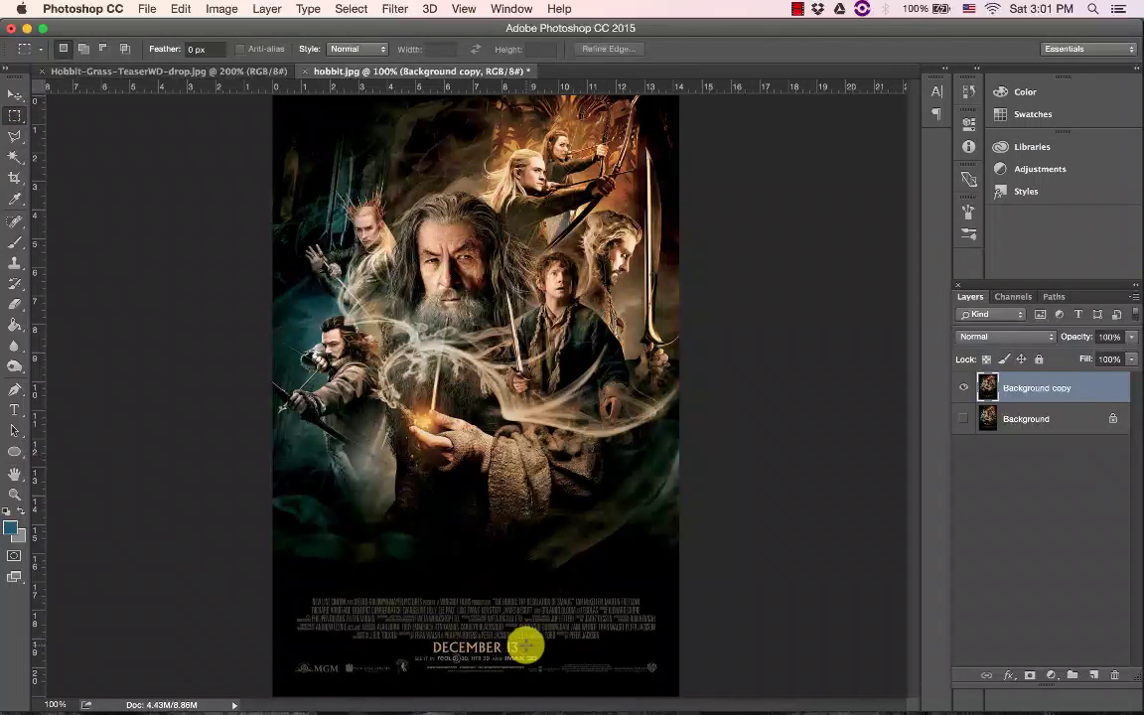
{"action": "left_click", "coordinate": [963, 389]}
{"action": "left_click", "coordinate": [963, 417]}
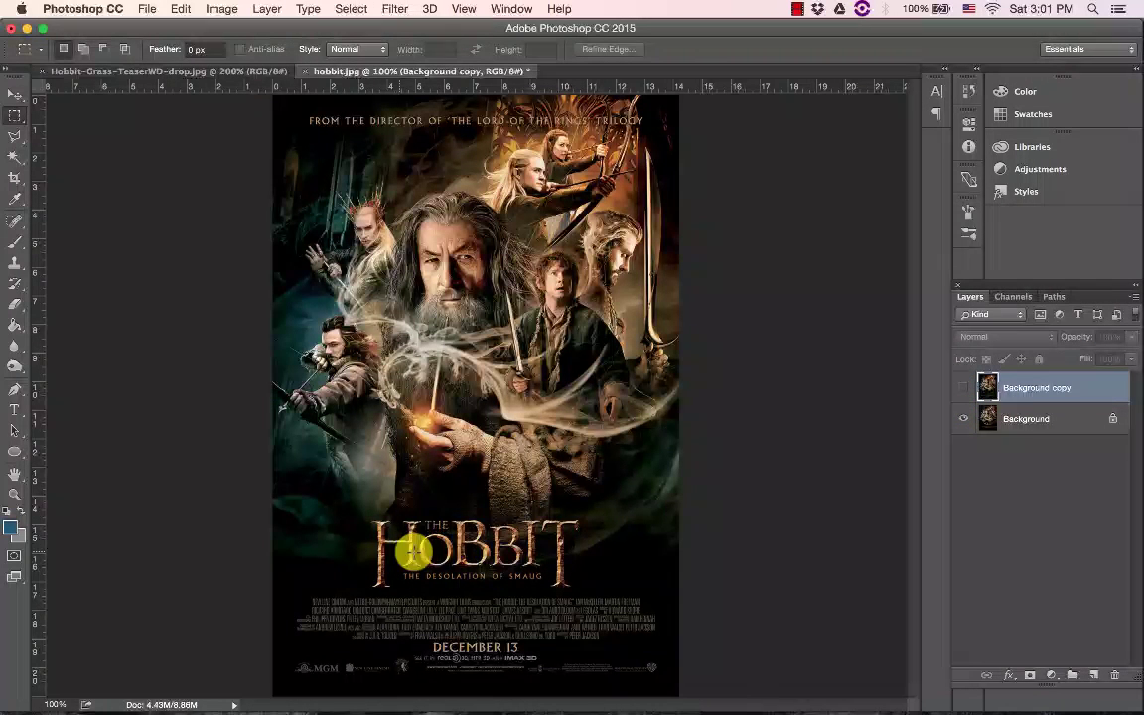
{"action": "left_click", "coordinate": [963, 389]}
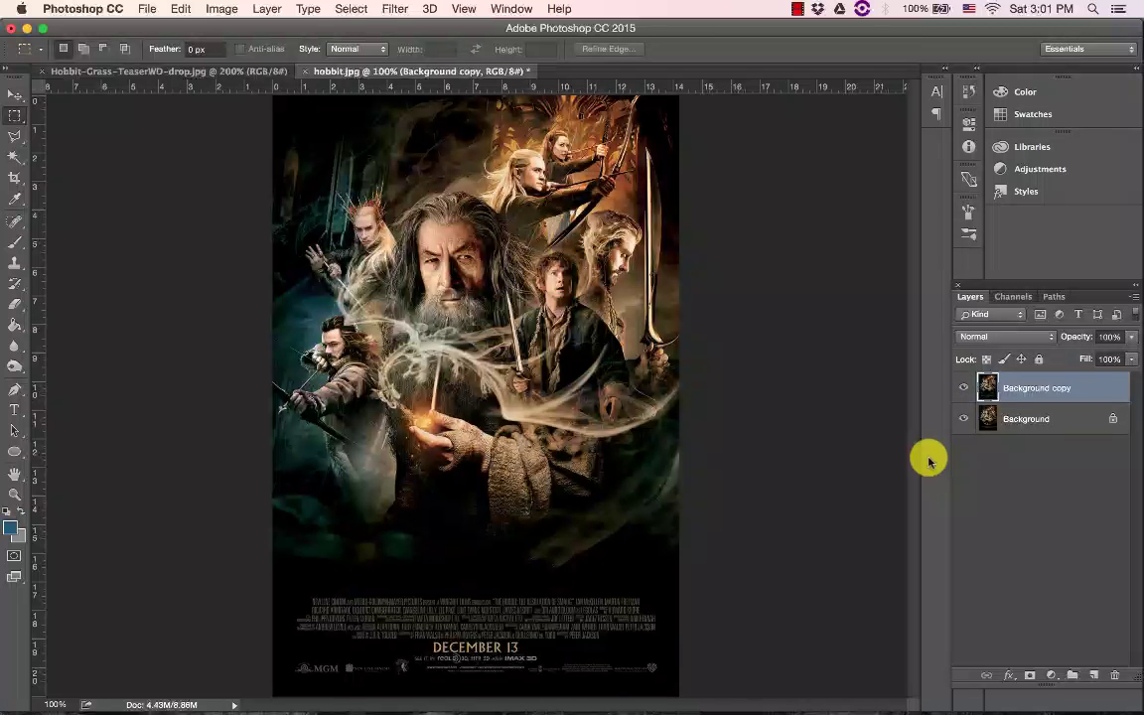
Switch to Chrome and open the 1001 Fonts result for Lord Of The Rings fonts from the hobbit font search
{"action": "mouse_move", "coordinate": [467, 695]}
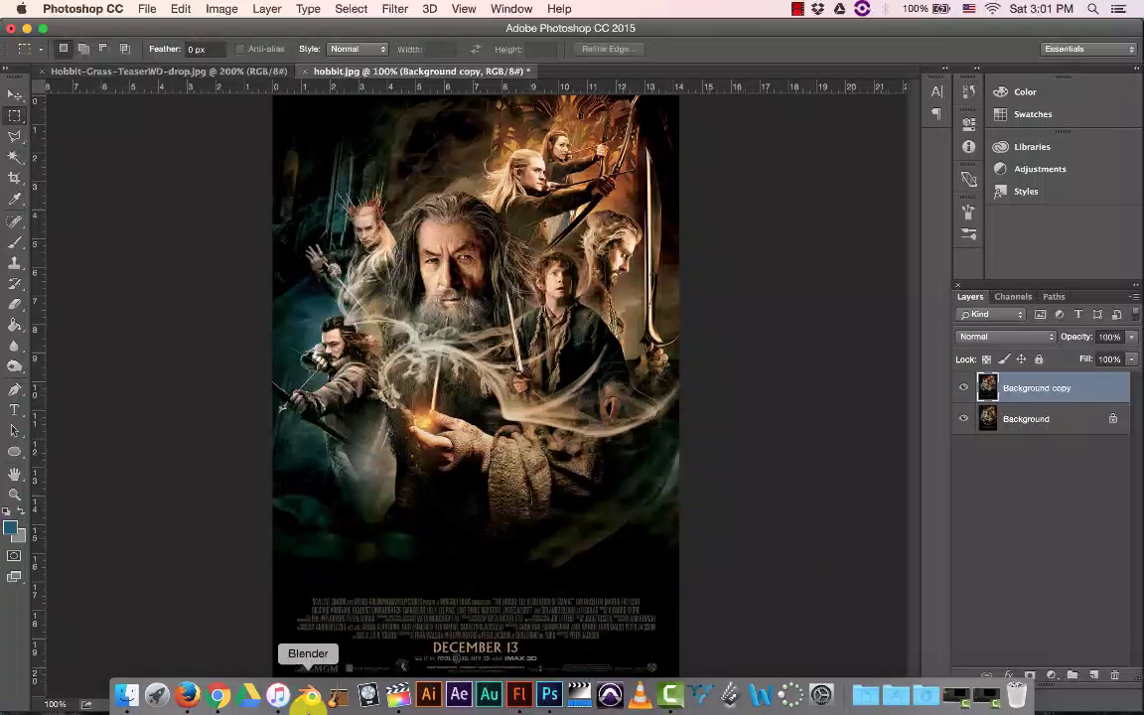
{"action": "left_click", "coordinate": [220, 695]}
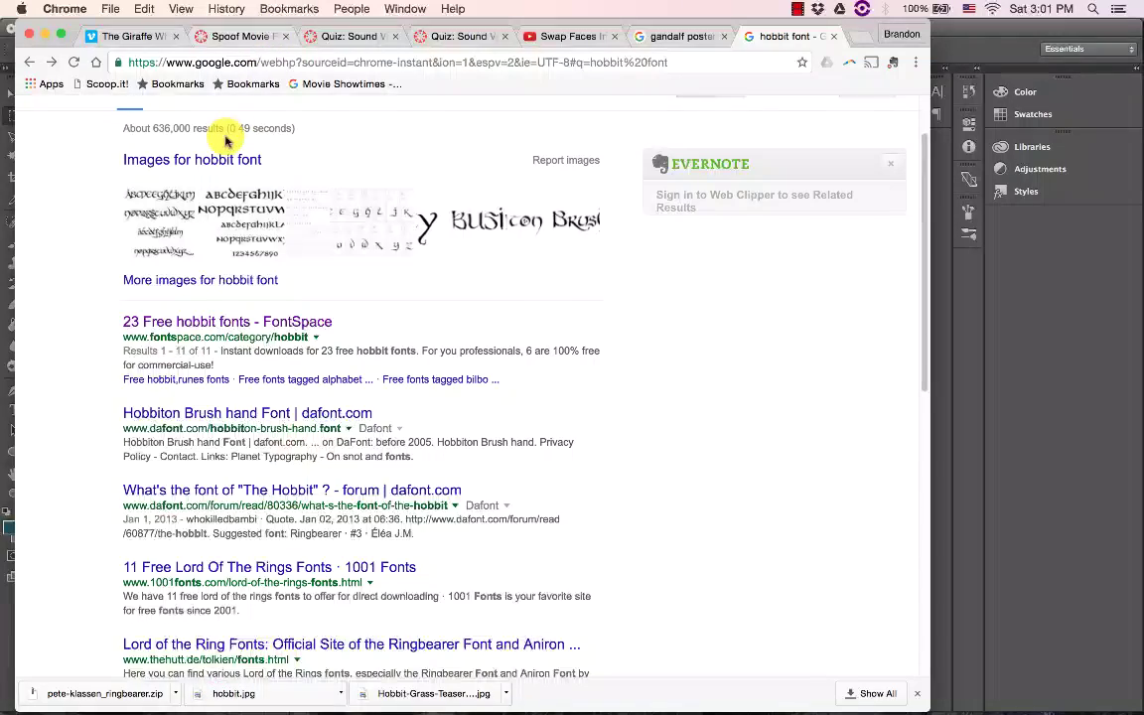
{"action": "scroll", "coordinate": [229, 133], "scroll_direction": "up", "scroll_amount": 2}
{"action": "scroll", "coordinate": [363, 263], "scroll_direction": "down", "scroll_amount": 1}
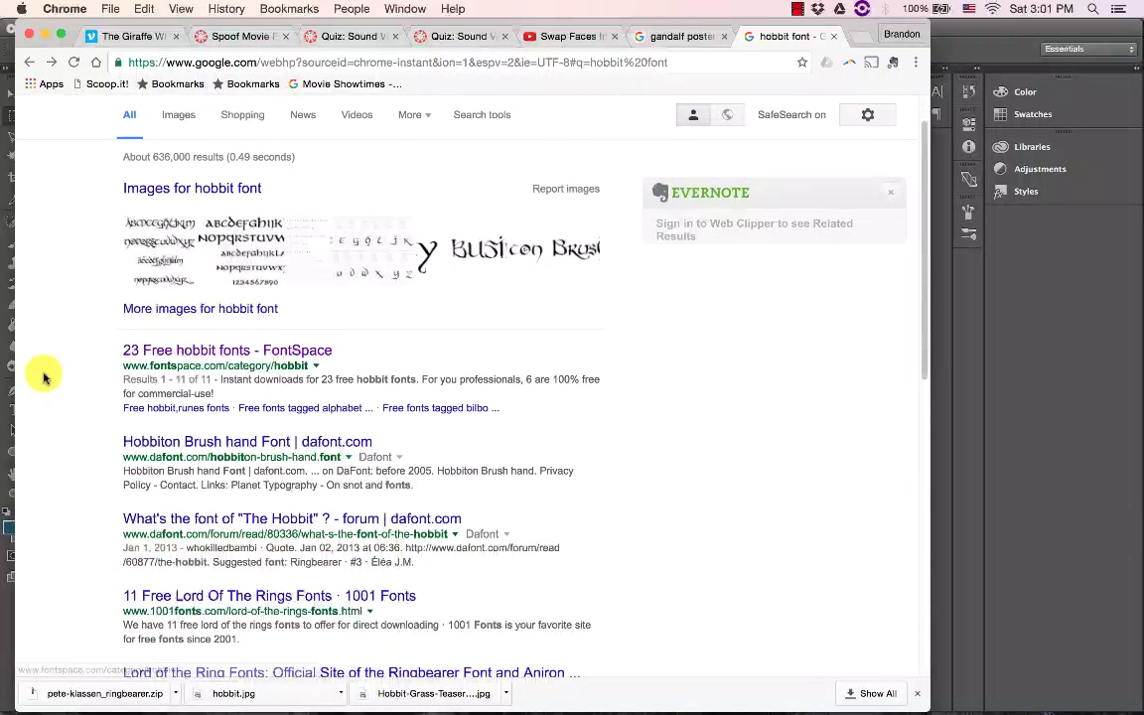
{"action": "scroll", "coordinate": [355, 335], "scroll_direction": "down", "scroll_amount": 1}
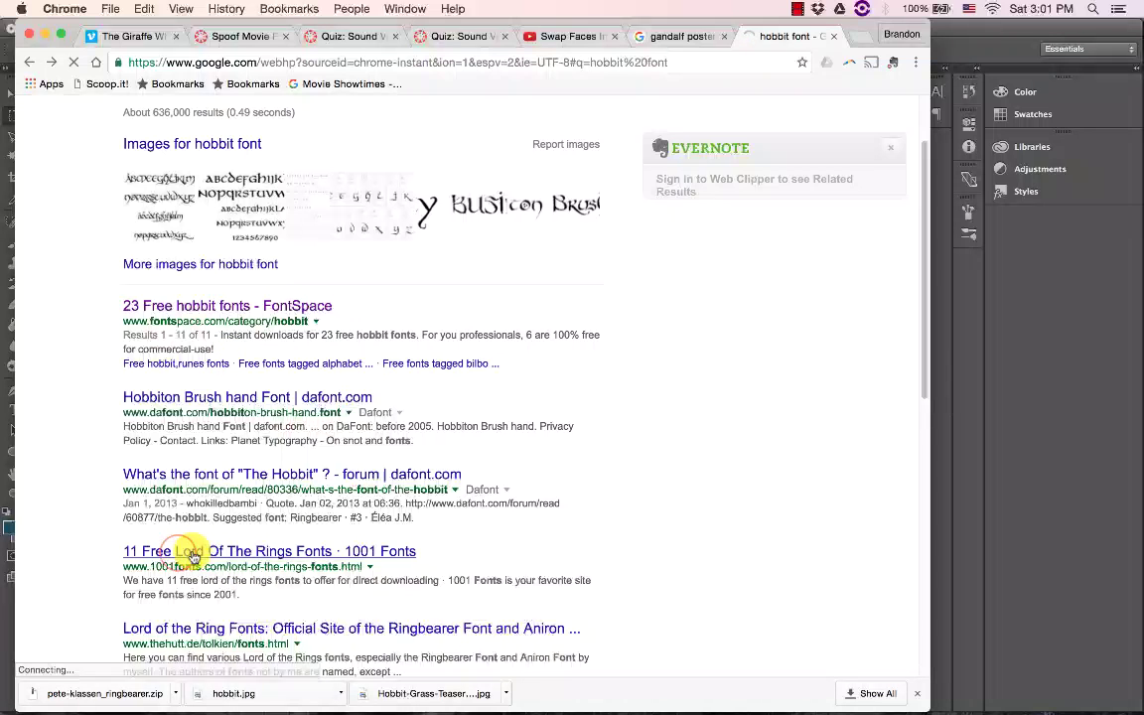
{"action": "left_click", "coordinate": [182, 554]}
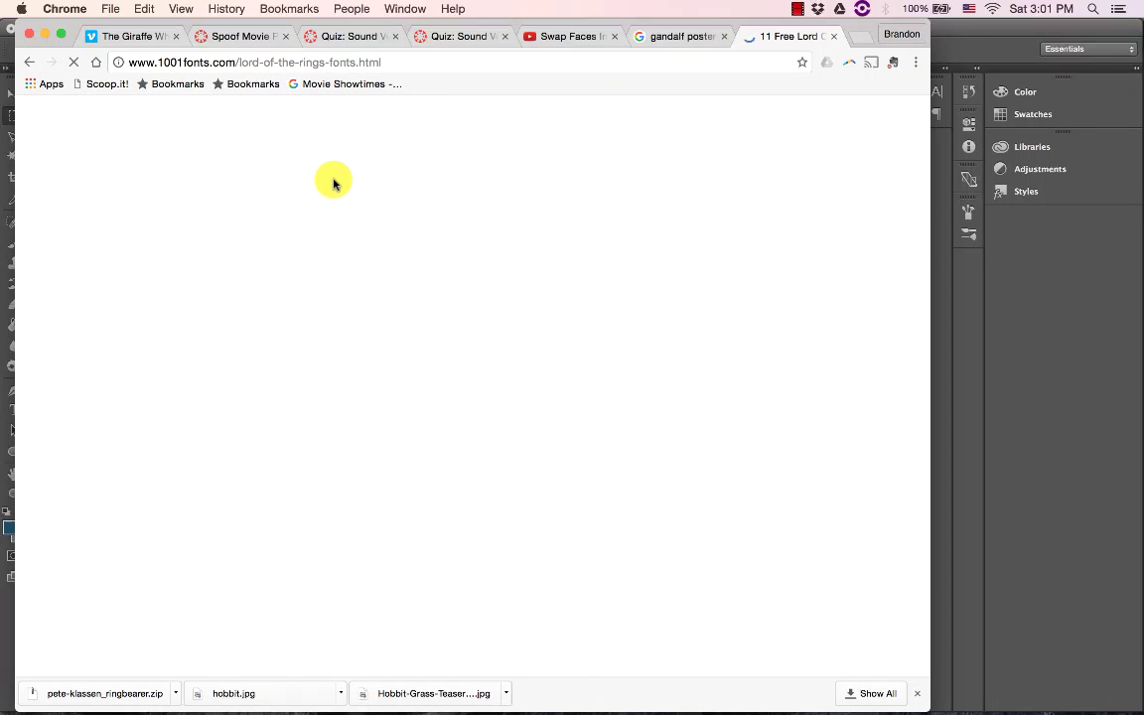
Download the Ringbearer font and look through the remaining Lord Of The Rings fonts on the page
{"action": "scroll", "coordinate": [340, 189], "scroll_direction": "down", "scroll_amount": 3}
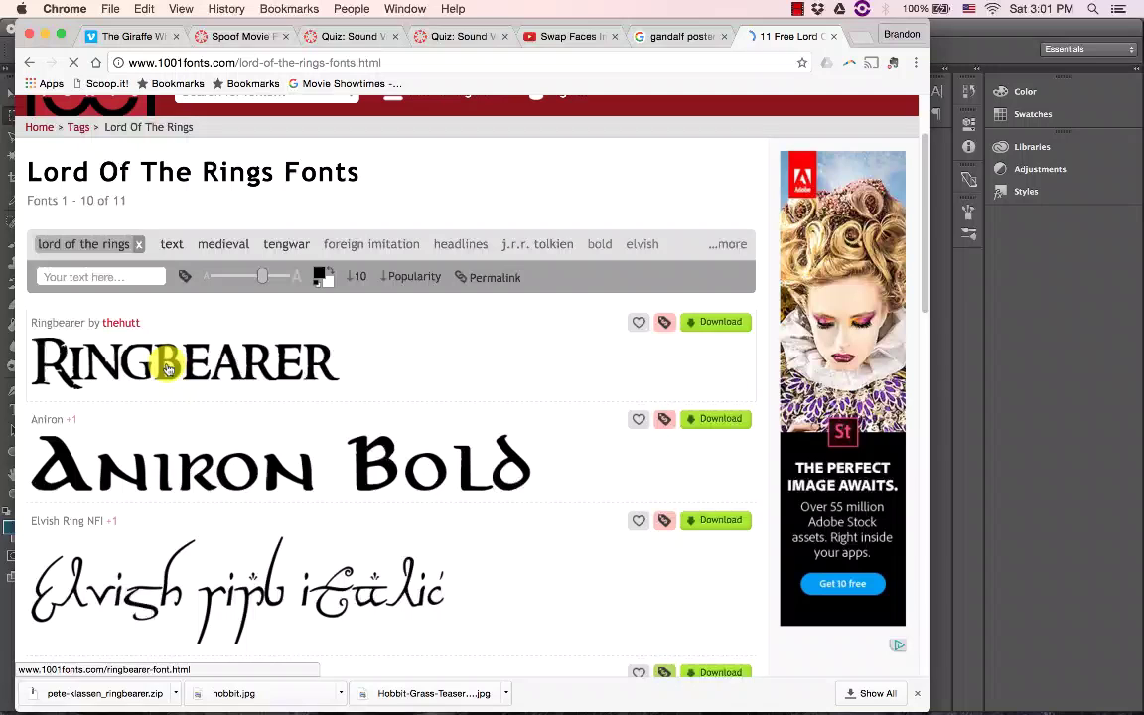
{"action": "left_click", "coordinate": [711, 324]}
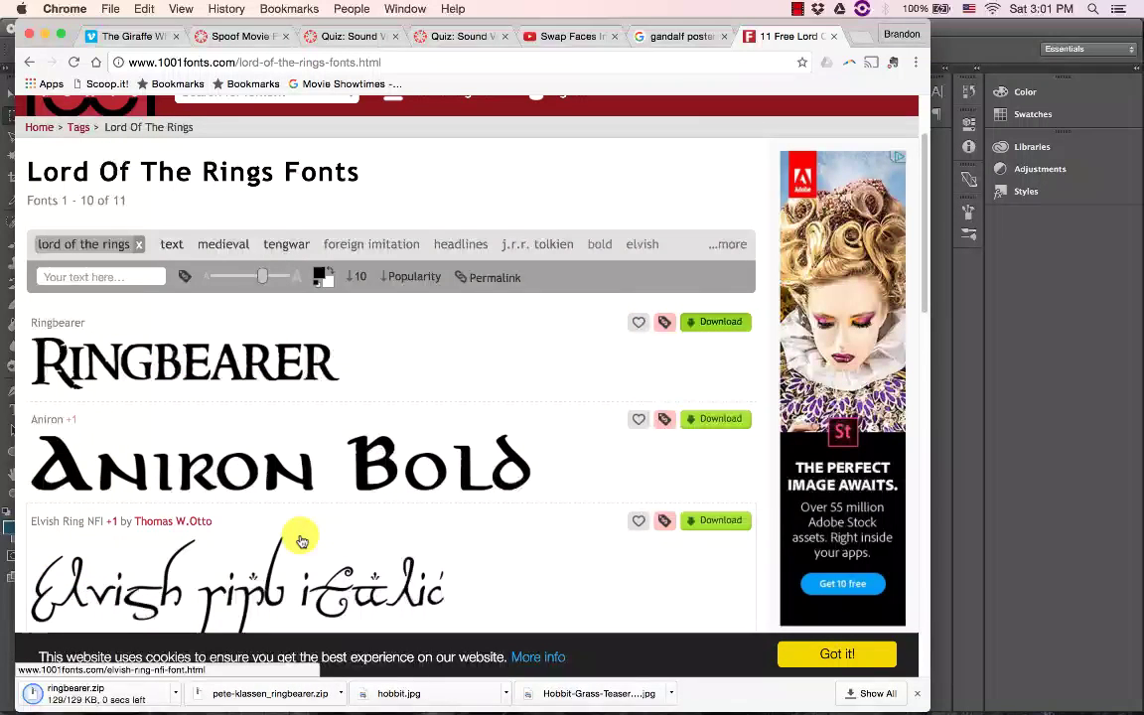
{"action": "scroll", "coordinate": [298, 529], "scroll_direction": "down", "scroll_amount": 1}
{"action": "scroll", "coordinate": [301, 486], "scroll_direction": "down", "scroll_amount": 5}
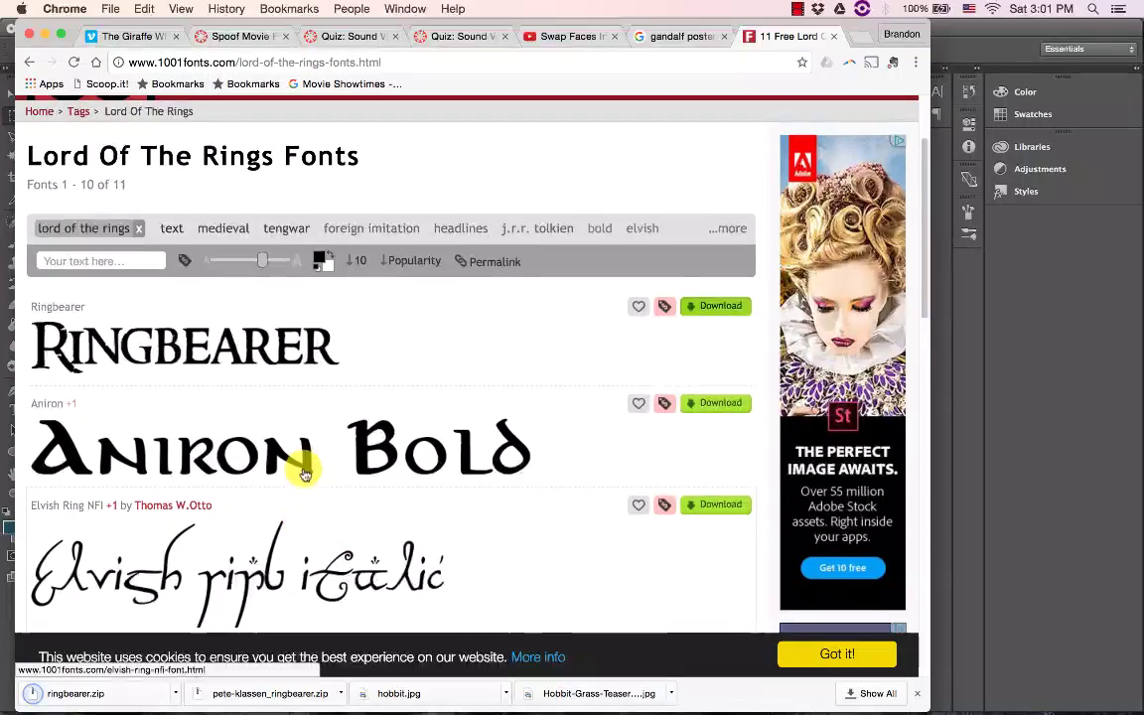
{"action": "scroll", "coordinate": [303, 487], "scroll_direction": "down", "scroll_amount": 6}
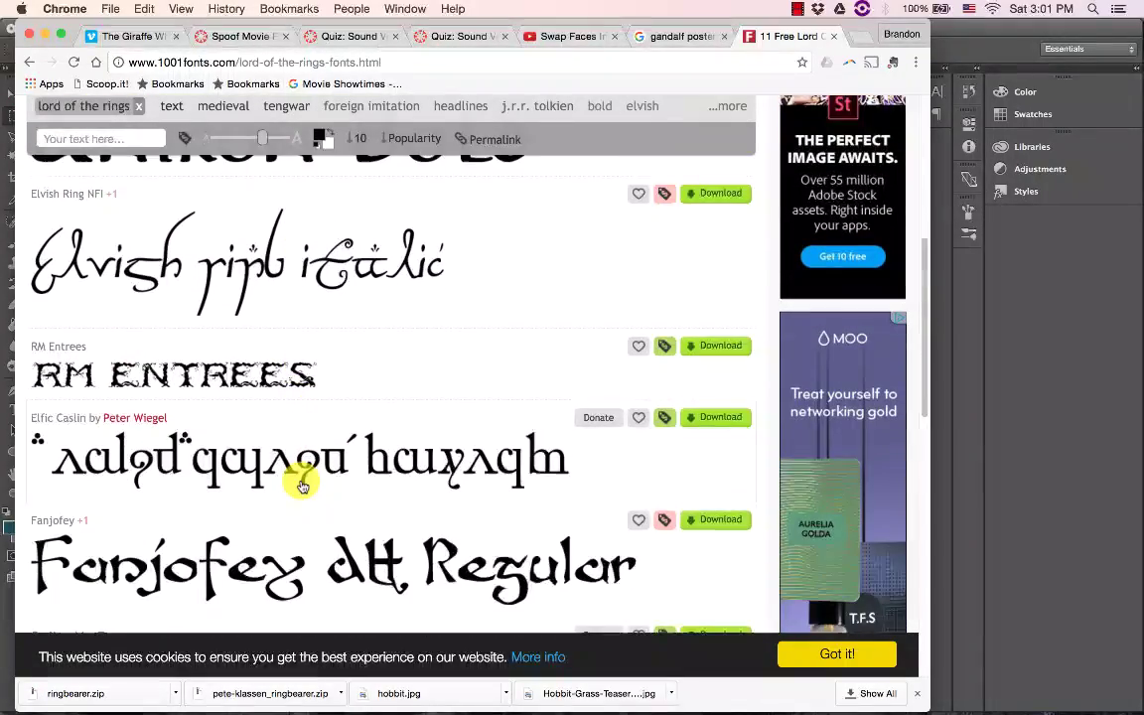
{"action": "scroll", "coordinate": [303, 487], "scroll_direction": "down", "scroll_amount": 8}
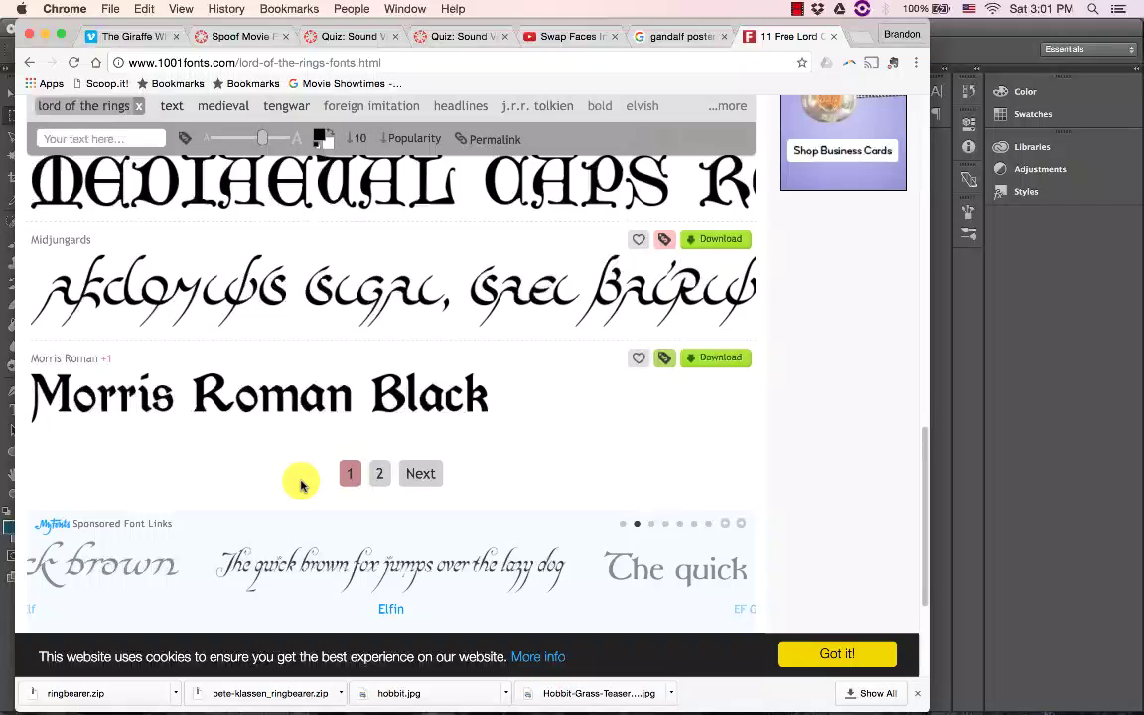
Switch to Photoshop, hide the Background copy layer and examine the original poster's tagline lettering up close
{"action": "left_click", "coordinate": [993, 442]}
{"action": "left_click", "coordinate": [963, 392]}
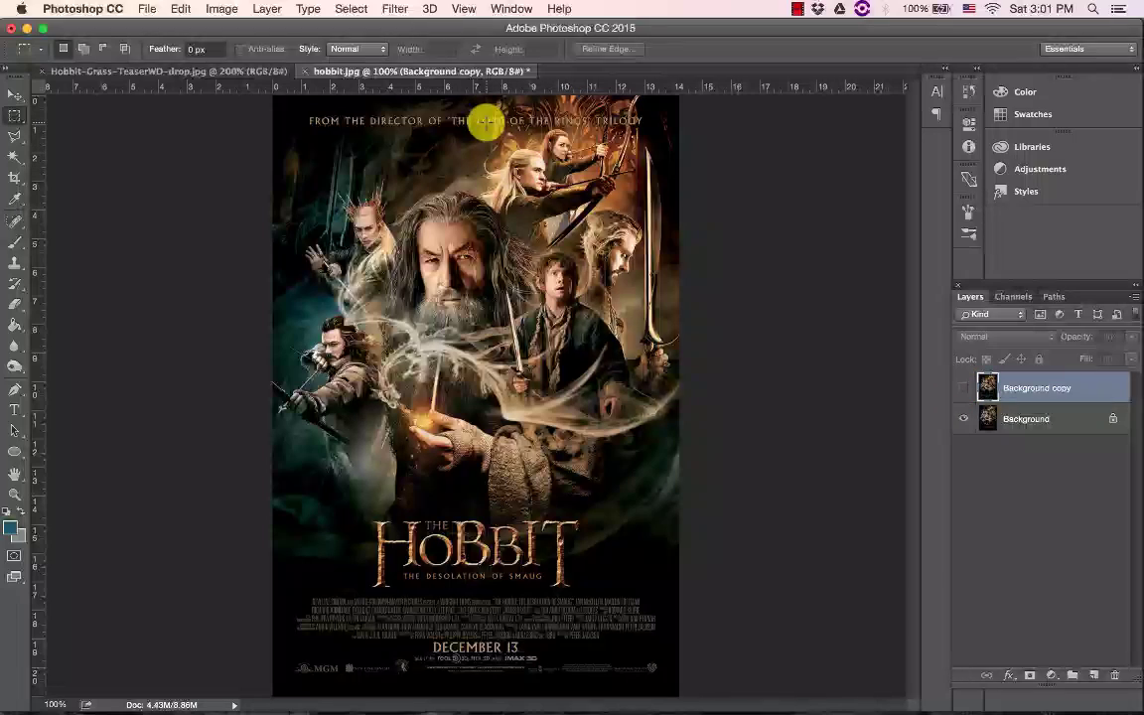
{"action": "scroll", "coordinate": [486, 122], "scroll_direction": "up", "scroll_amount": 5}
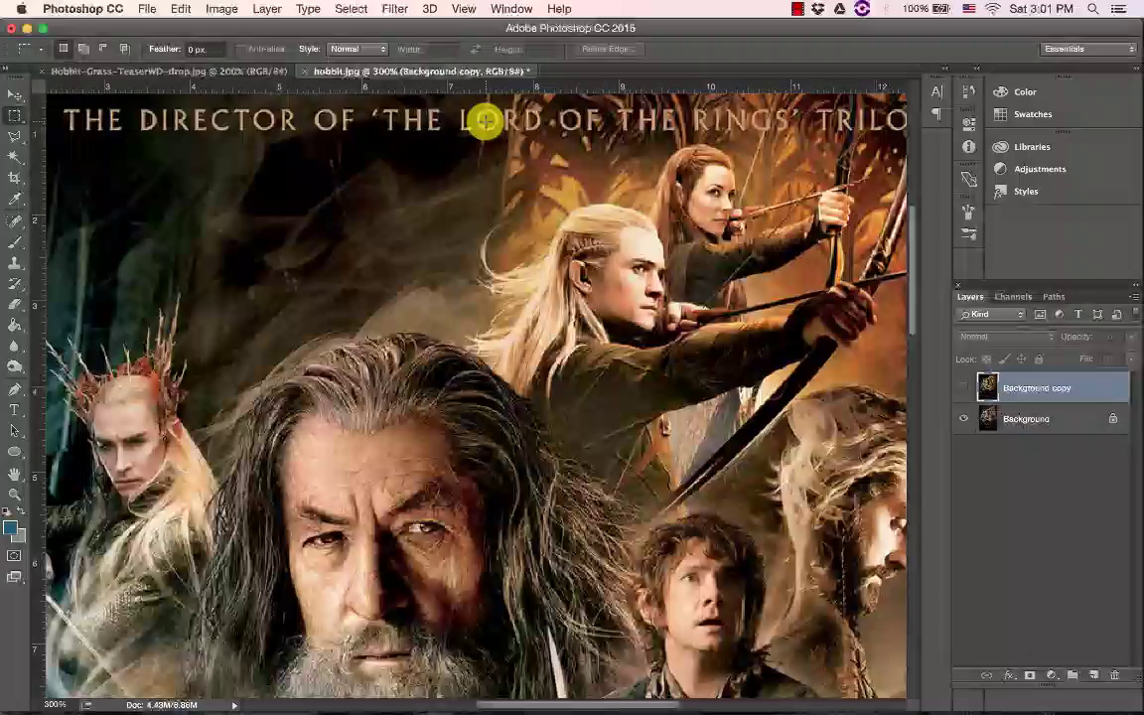
{"action": "scroll", "coordinate": [485, 375], "scroll_direction": "down", "scroll_amount": 10}
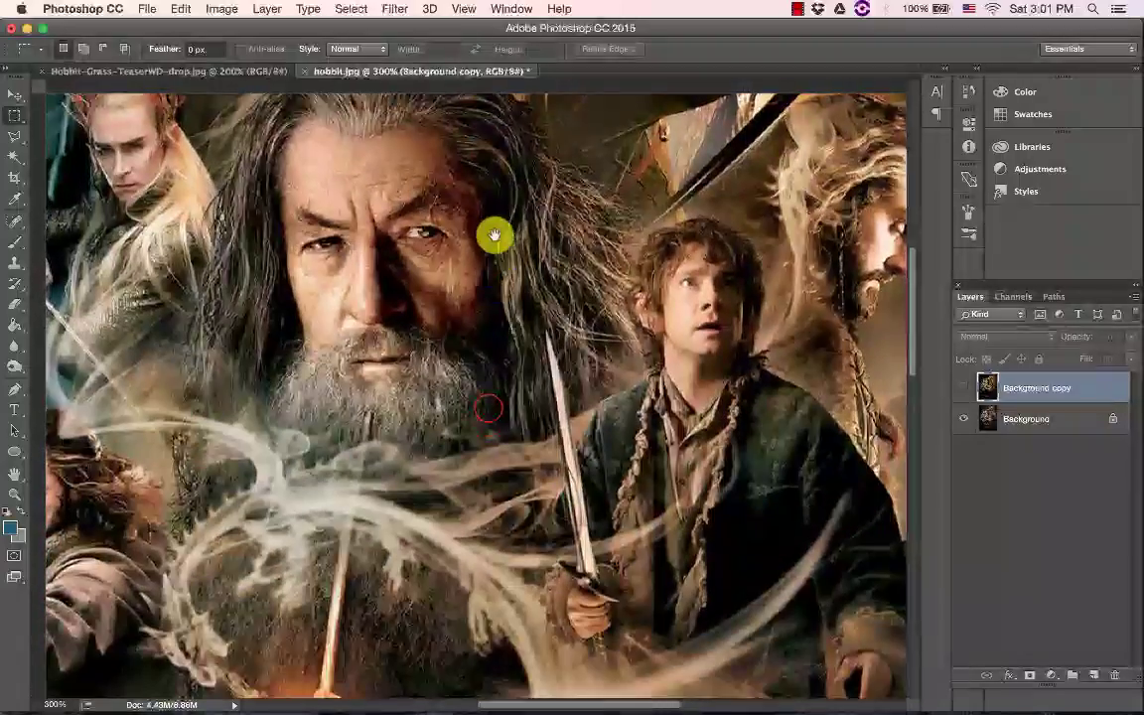
{"action": "scroll", "coordinate": [503, 286], "scroll_direction": "down", "scroll_amount": 3}
{"action": "scroll", "coordinate": [502, 304], "scroll_direction": "up", "scroll_amount": 12}
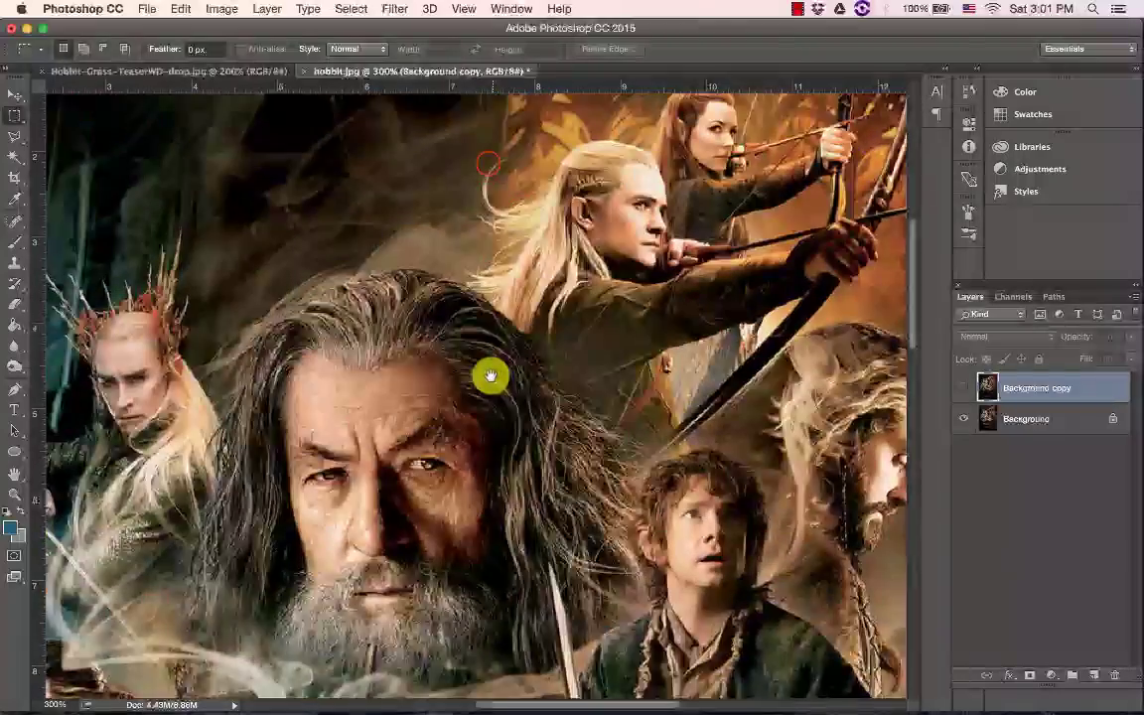
{"action": "scroll", "coordinate": [483, 304], "scroll_direction": "up", "scroll_amount": 3}
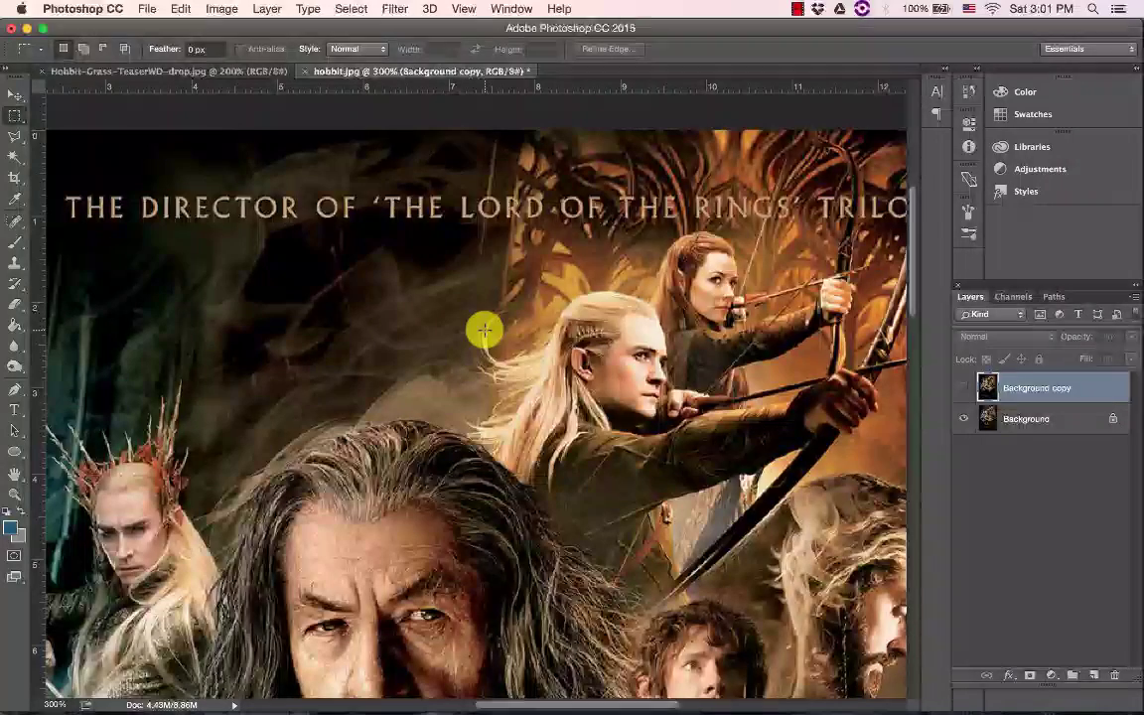
Switch to Chrome, unpack the downloaded ringbearer.zip and open the extracted ringbearer folder in Finder
{"action": "mouse_move", "coordinate": [442, 705]}
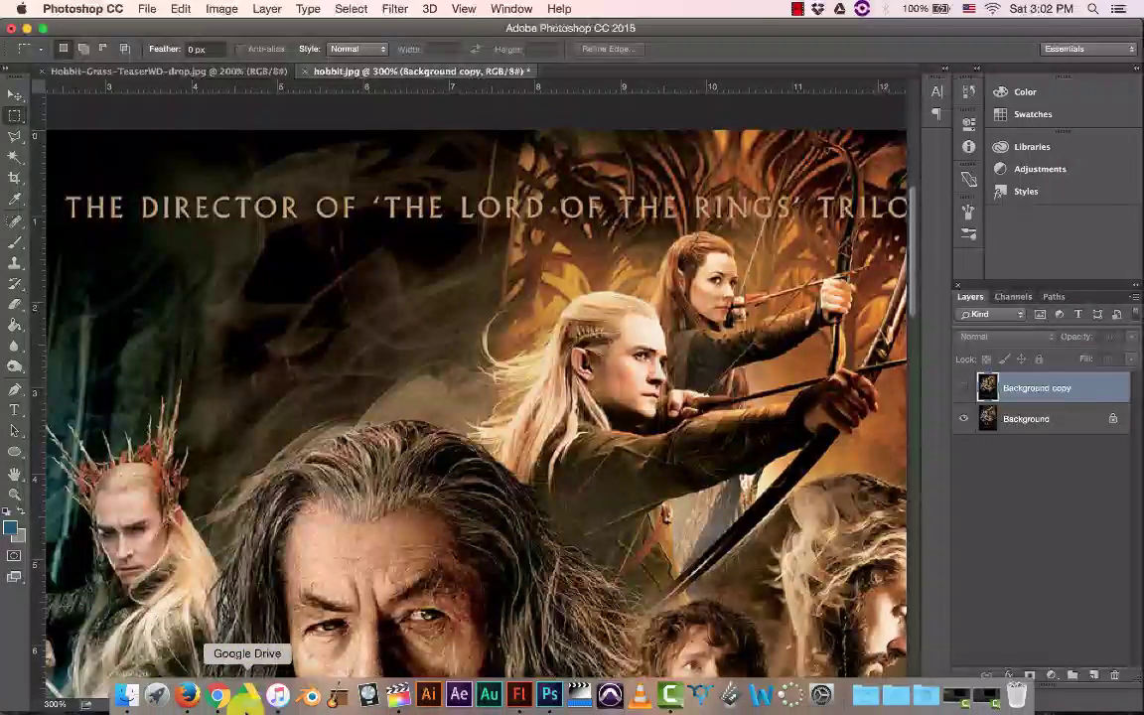
{"action": "left_click", "coordinate": [217, 700]}
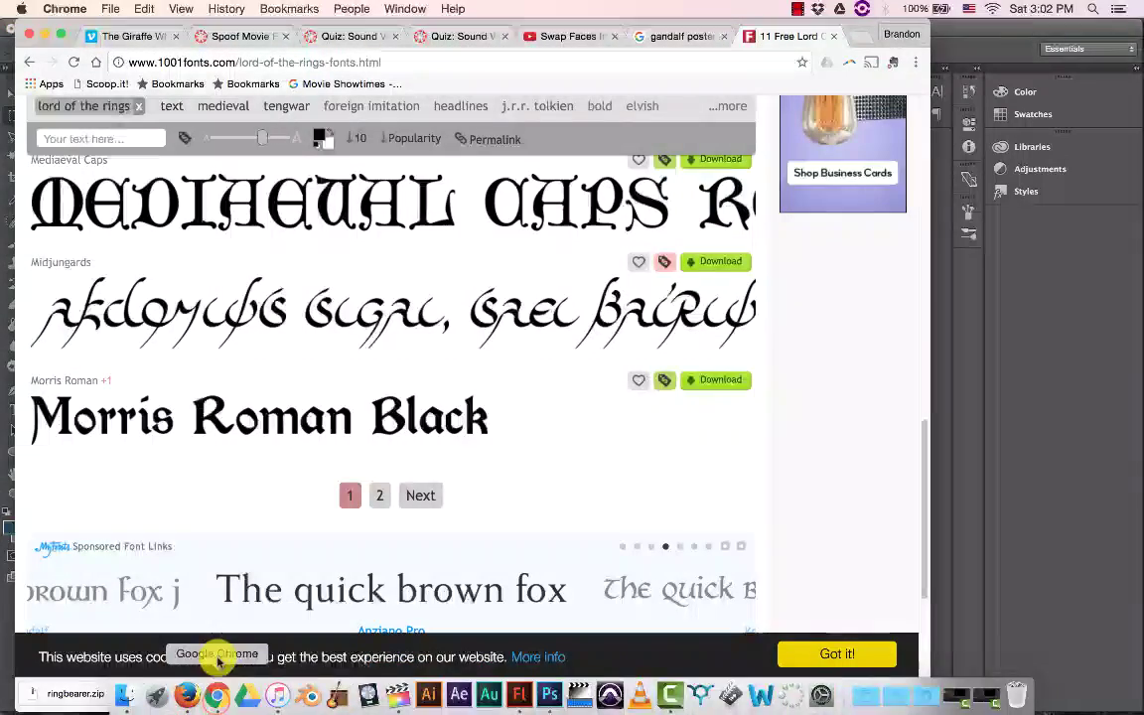
{"action": "left_click", "coordinate": [63, 695]}
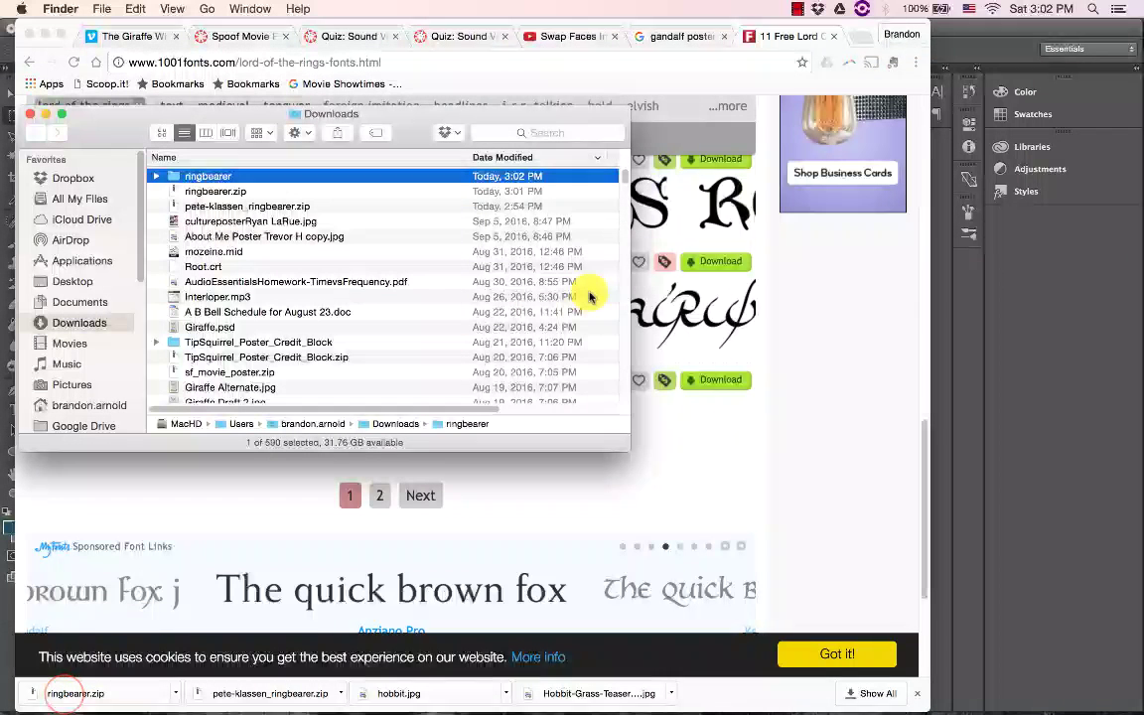
{"action": "double_click", "coordinate": [173, 178]}
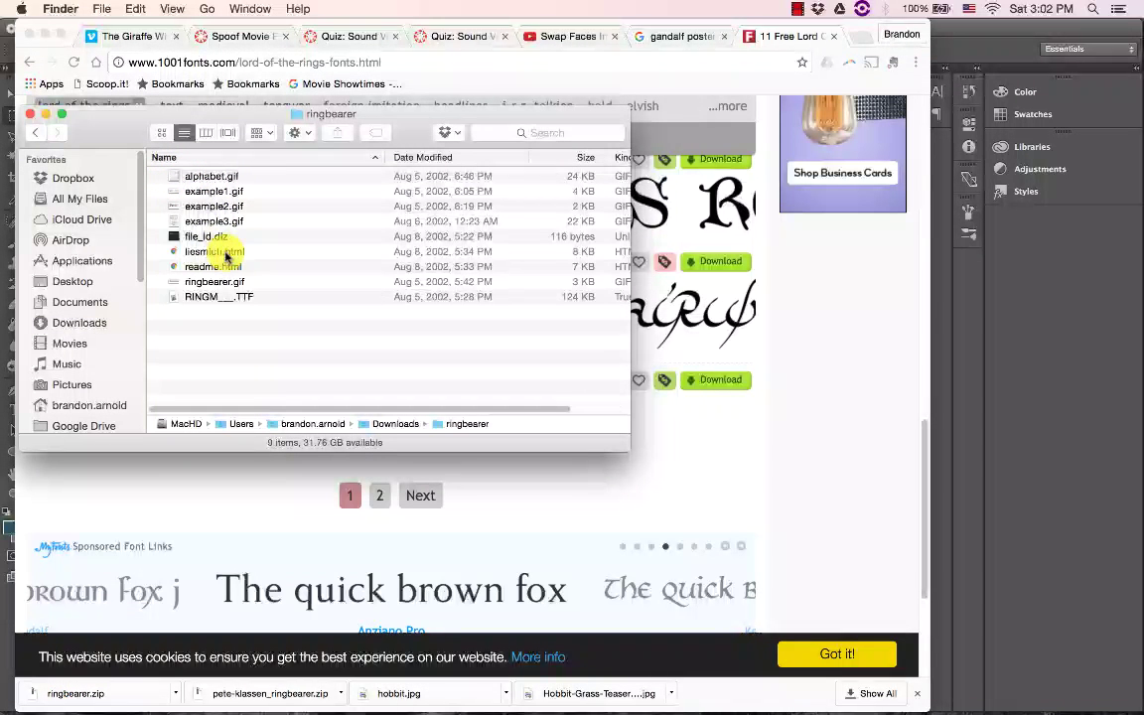
Install the RINGM___.TTF font with Font Book, accepting it in the font validation
{"action": "left_click", "coordinate": [245, 300]}
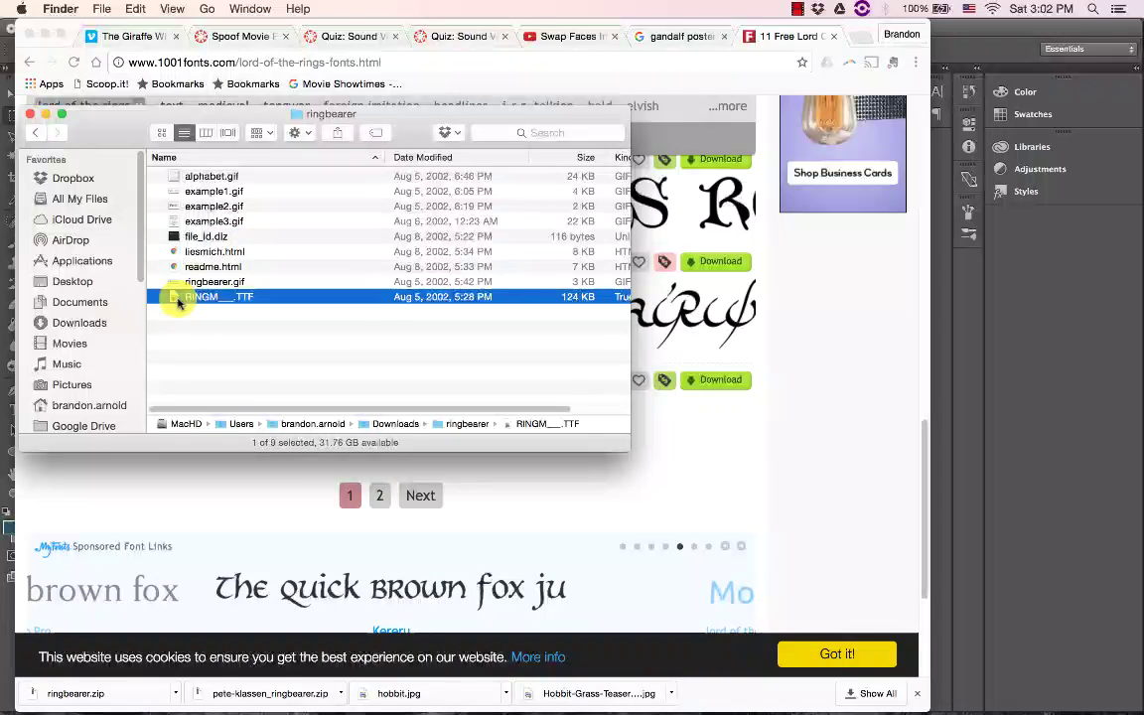
{"action": "double_click", "coordinate": [176, 302]}
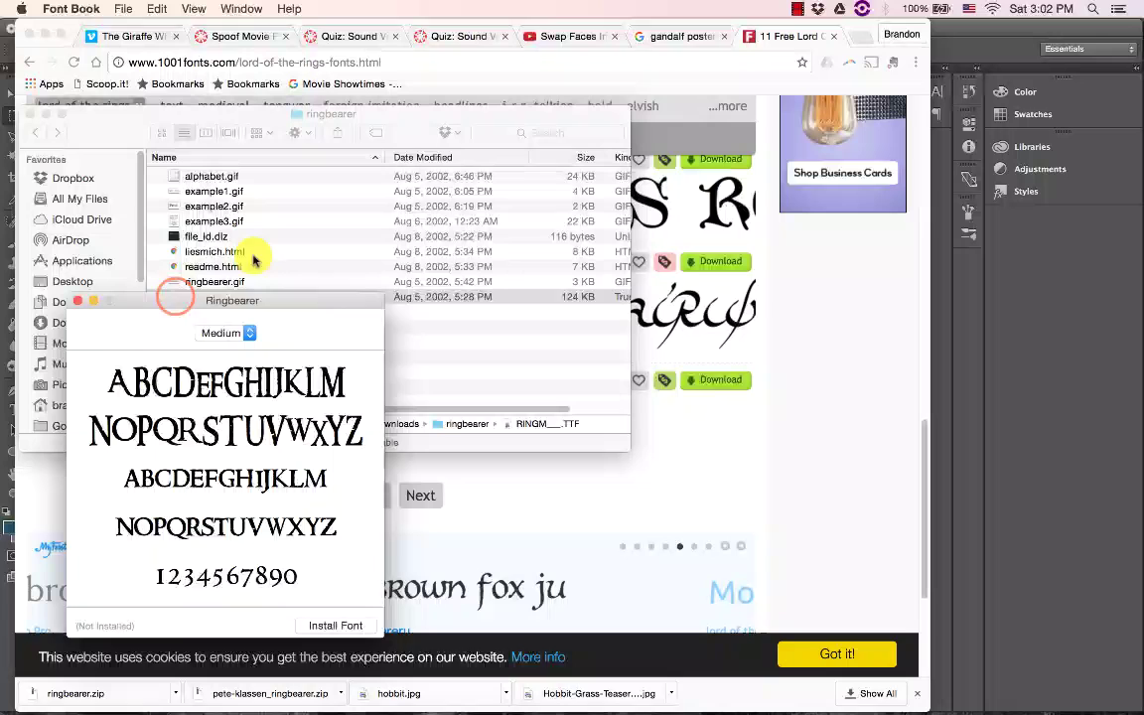
{"action": "left_click", "coordinate": [328, 627]}
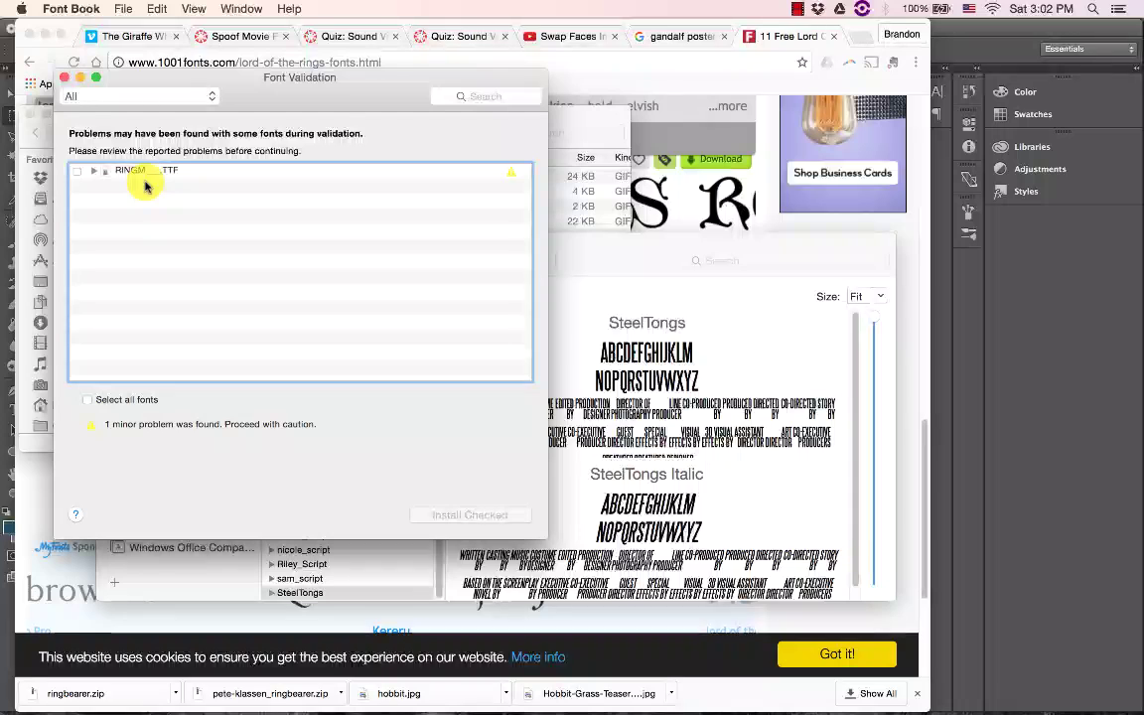
{"action": "left_click", "coordinate": [77, 172]}
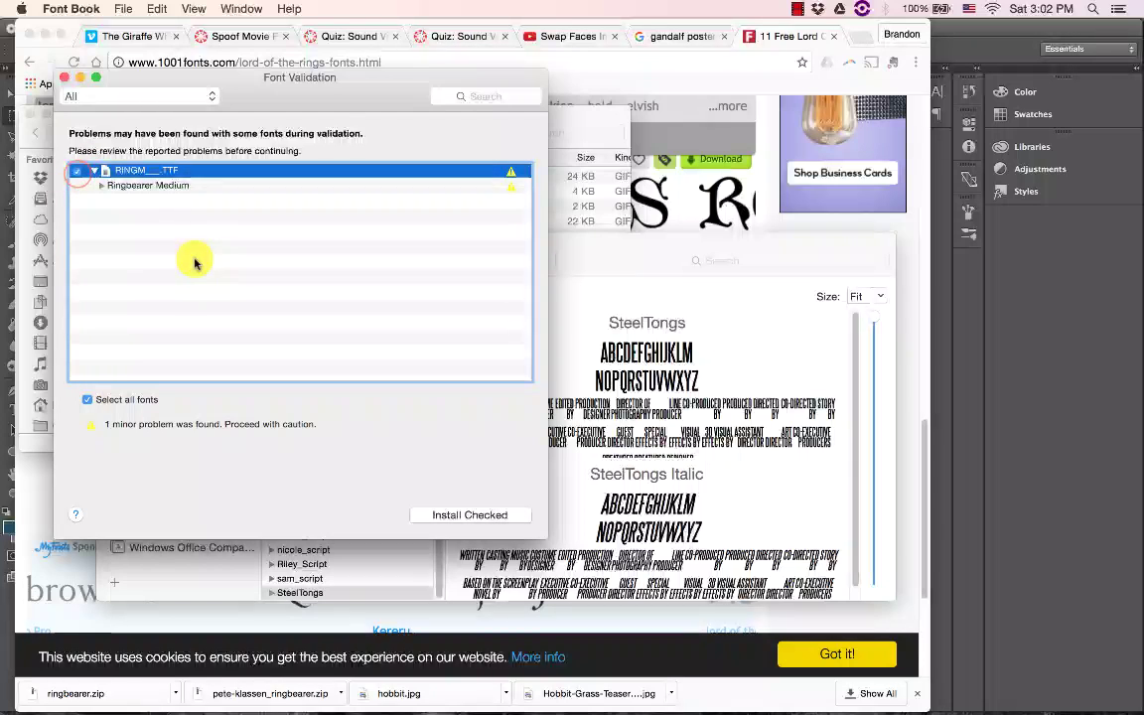
{"action": "left_click", "coordinate": [471, 515]}
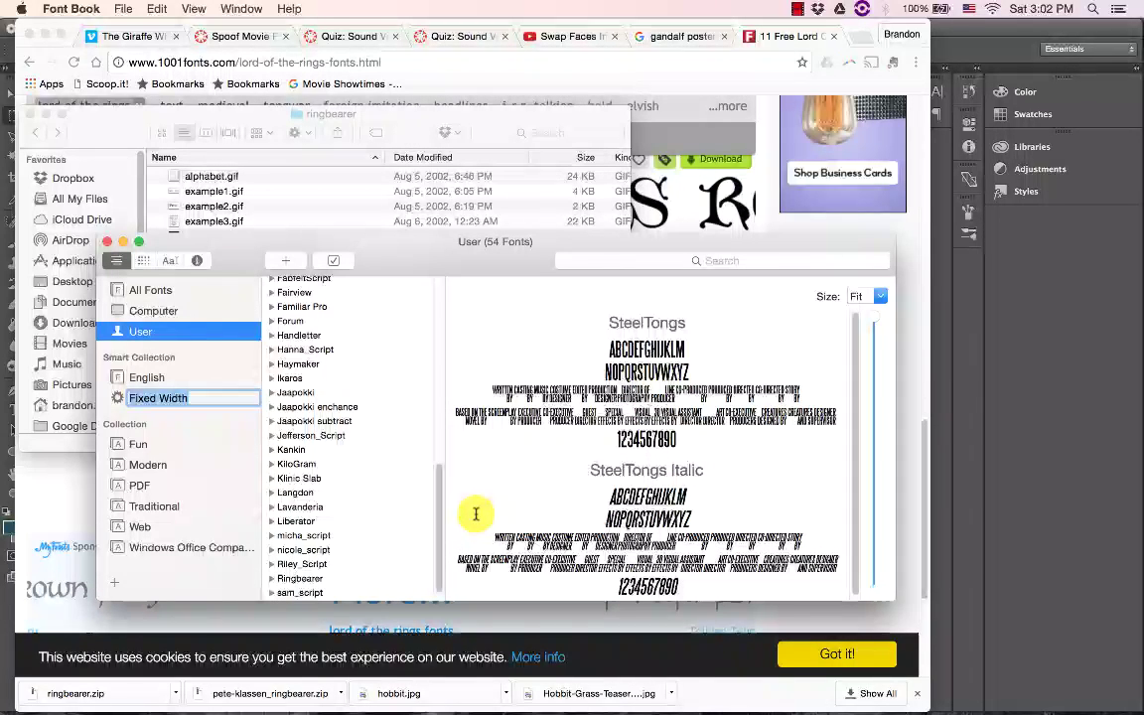
Preview the Ringbearer font's characters in the user font list and close Font Book
{"action": "scroll", "coordinate": [311, 510], "scroll_direction": "down", "scroll_amount": 1}
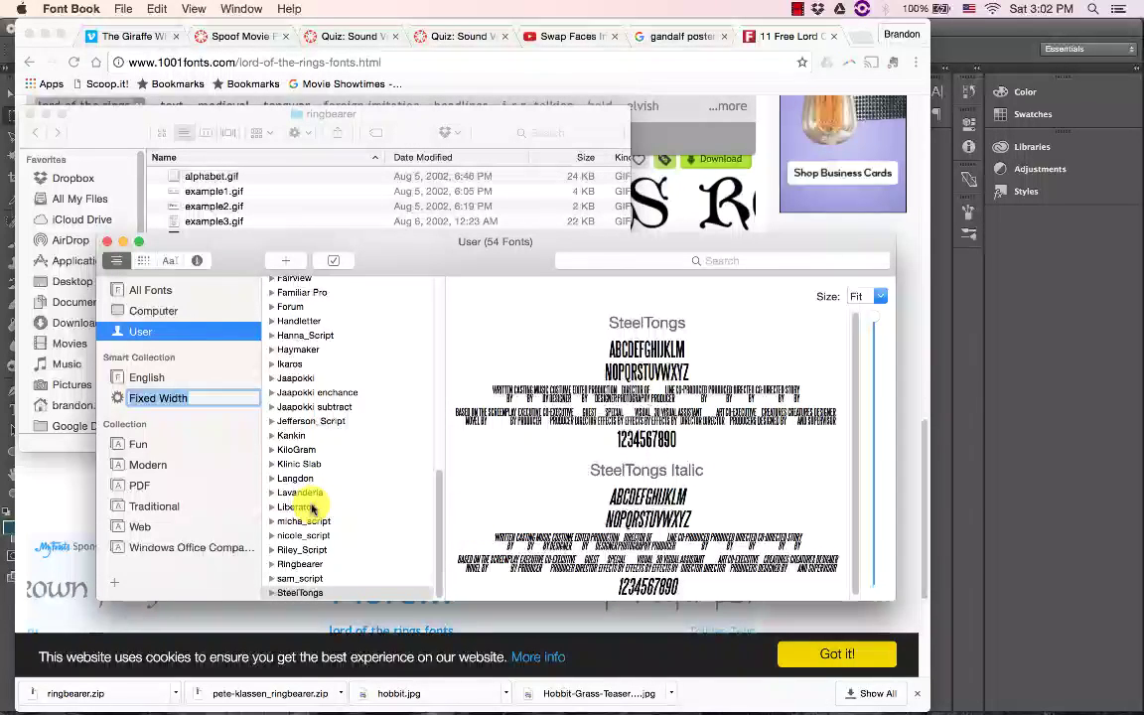
{"action": "left_click", "coordinate": [309, 562]}
{"action": "scroll", "coordinate": [621, 442], "scroll_direction": "down", "scroll_amount": 3}
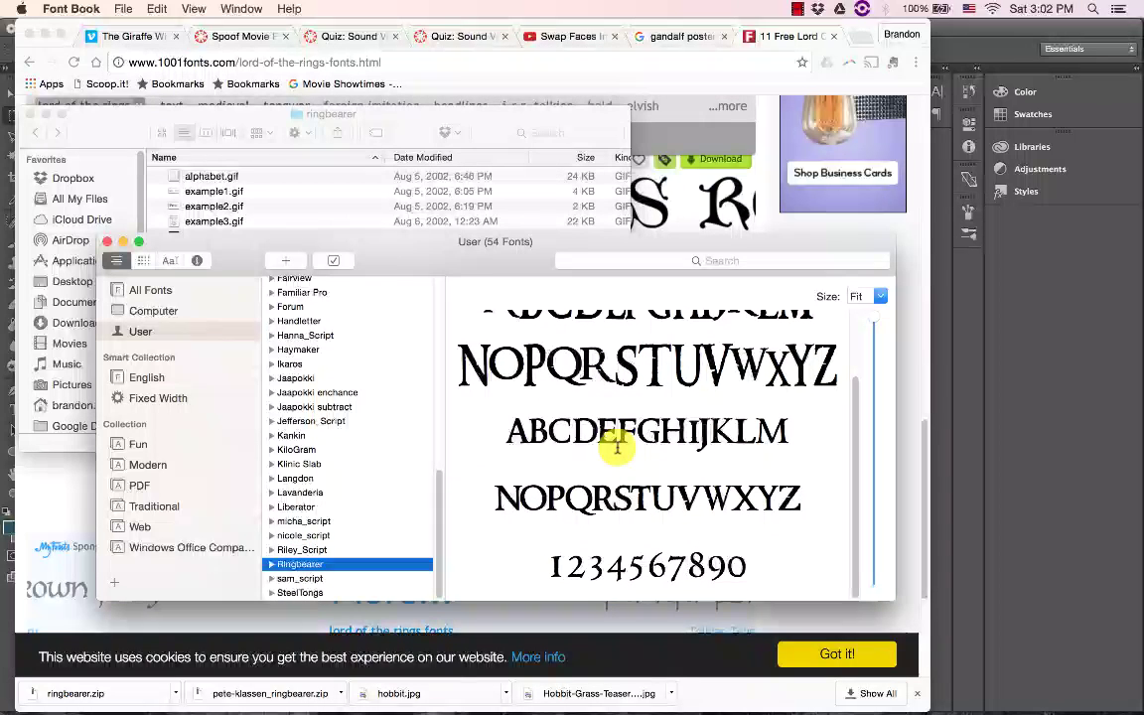
{"action": "scroll", "coordinate": [616, 448], "scroll_direction": "up", "scroll_amount": 3}
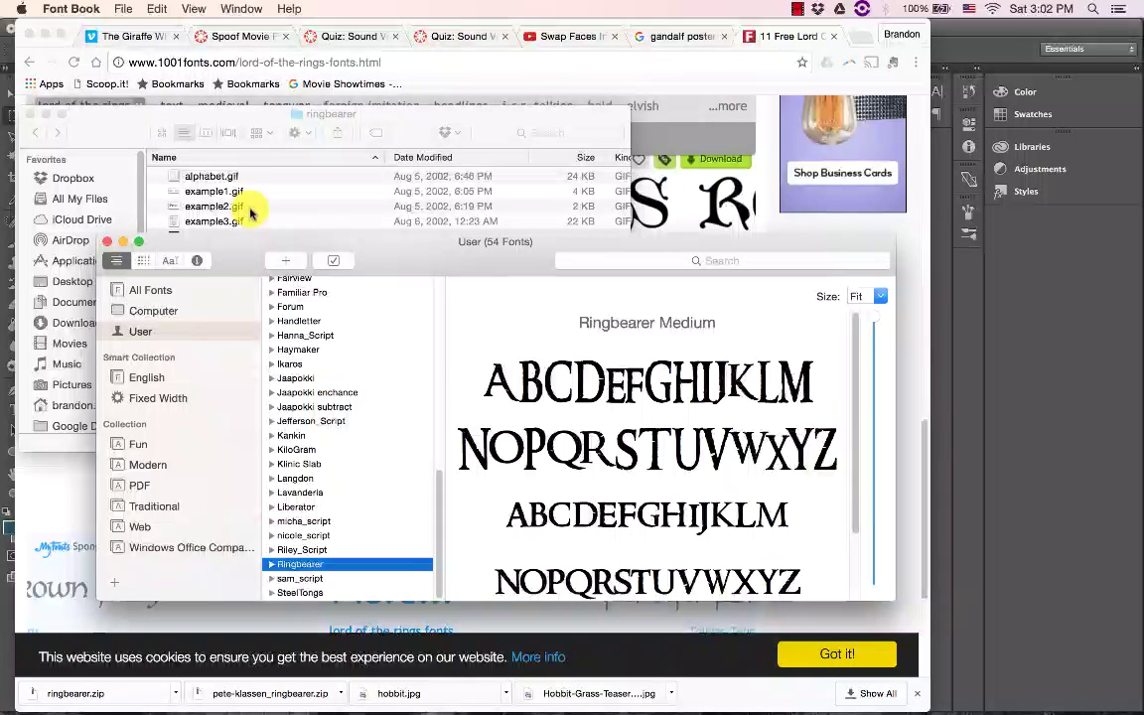
{"action": "left_click", "coordinate": [108, 241]}
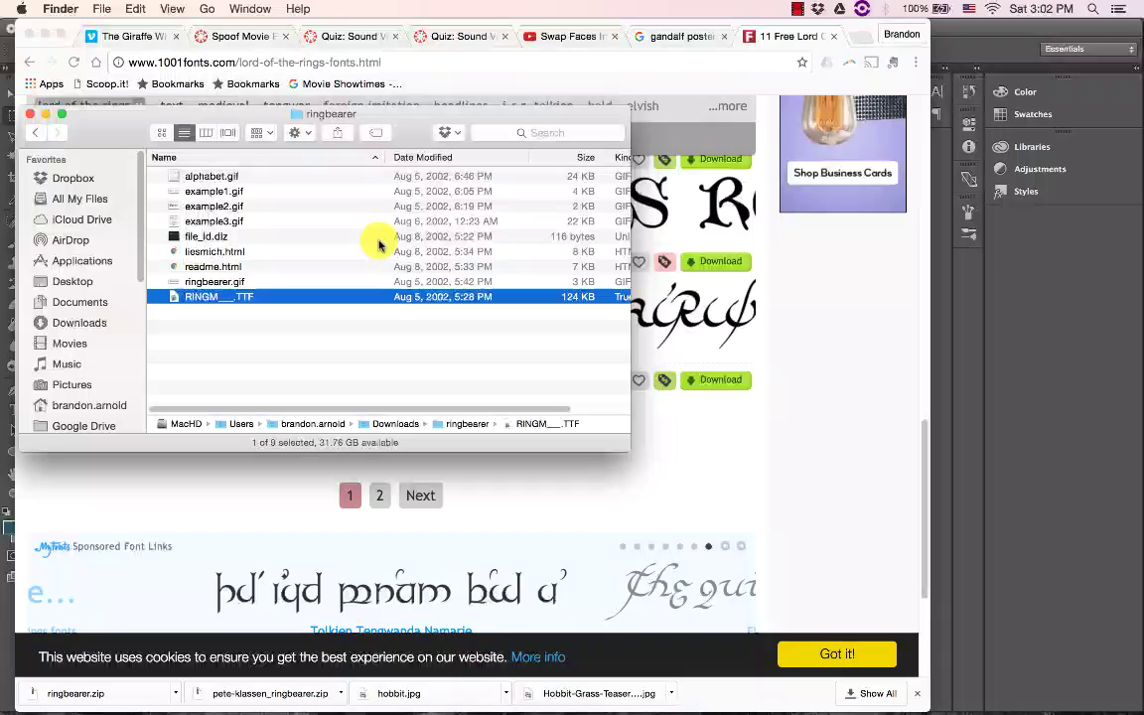
Switch to Photoshop and add a text layer reading "HOBBIT" over the original movie title of the poster
{"action": "key", "text": "super+Tab"}
{"action": "key", "text": "super+Tab"}
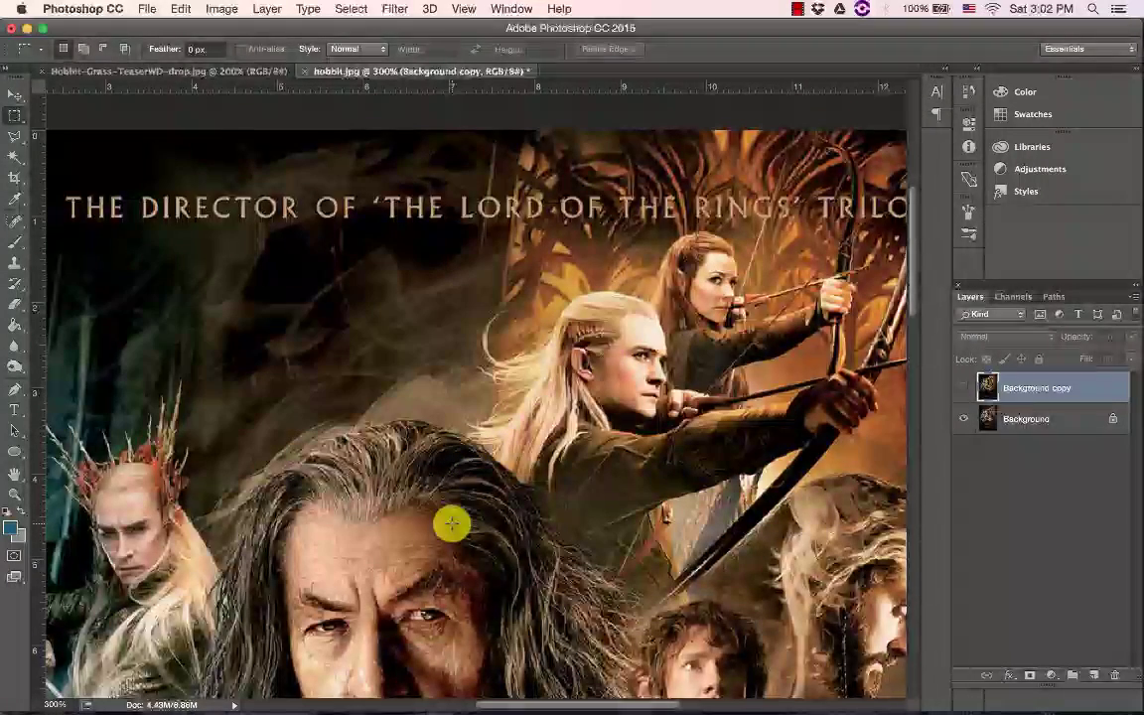
{"action": "left_click_drag", "start_coordinate": [446, 544], "coordinate": [474, 283]}
{"action": "left_click_drag", "start_coordinate": [450, 578], "coordinate": [493, 360]}
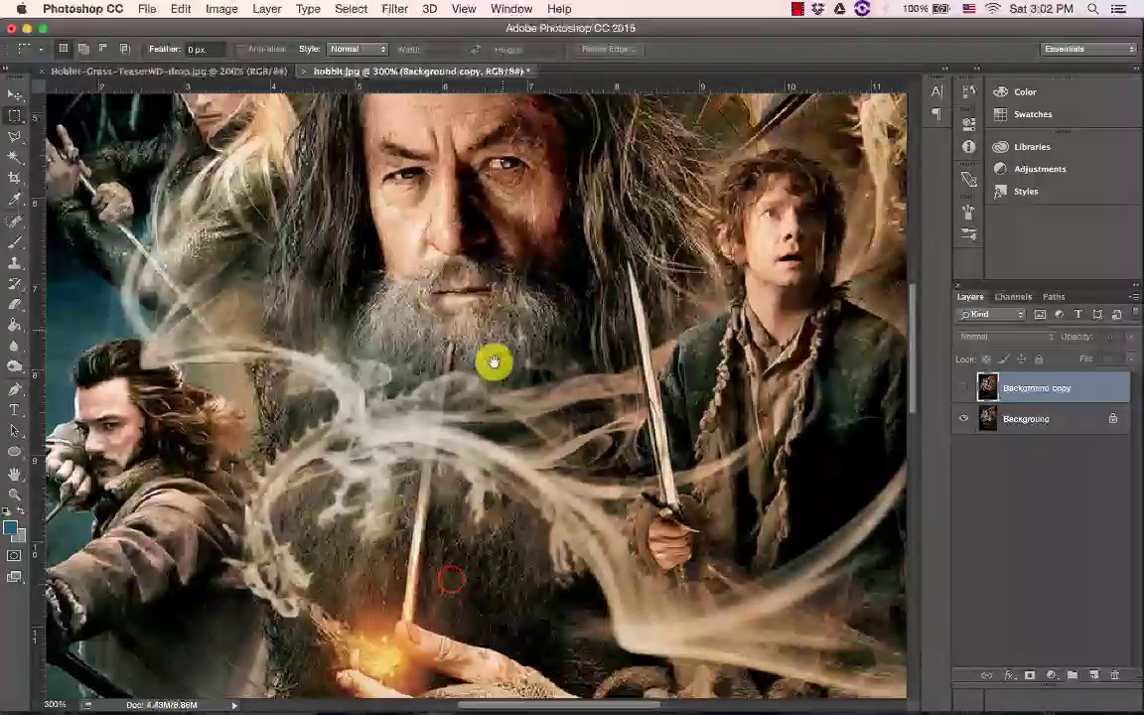
{"action": "left_click_drag", "start_coordinate": [462, 528], "coordinate": [494, 370]}
{"action": "left_click_drag", "start_coordinate": [499, 484], "coordinate": [485, 447]}
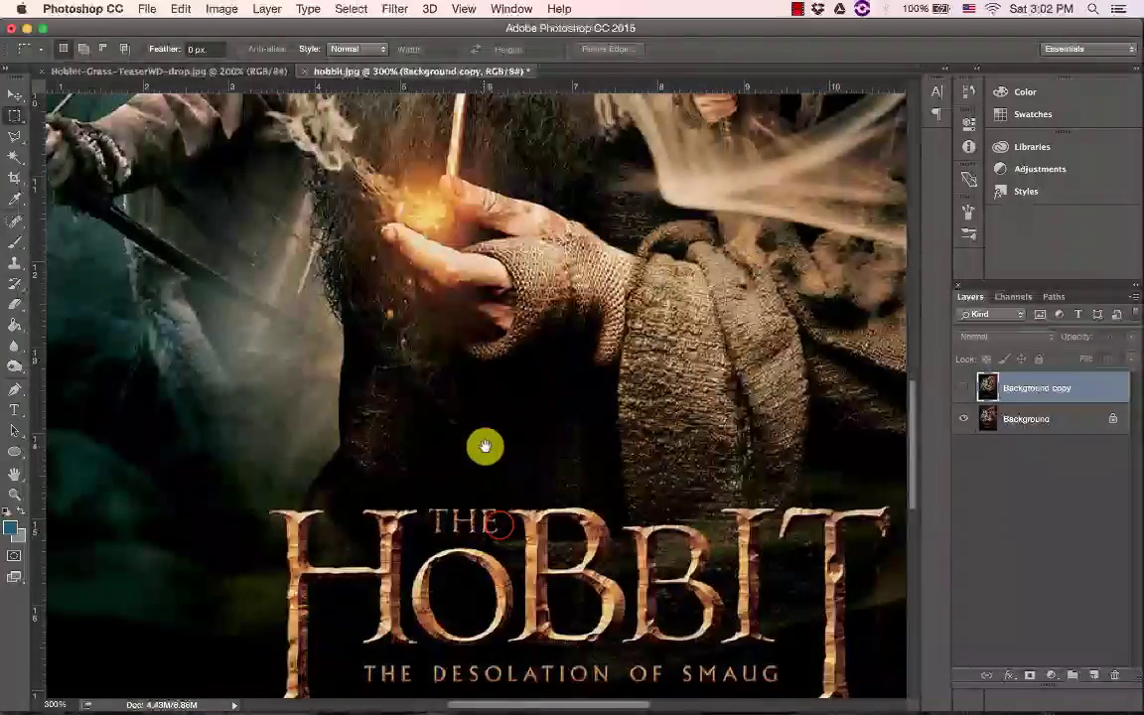
{"action": "left_click_drag", "start_coordinate": [886, 450], "coordinate": [711, 373]}
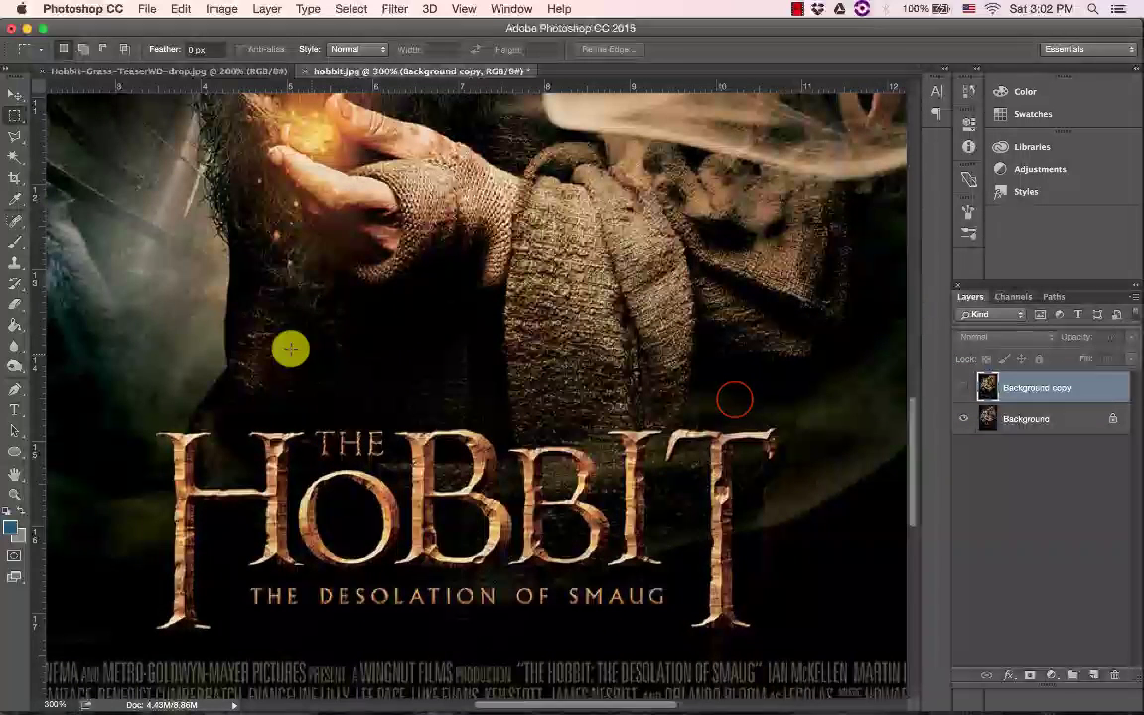
{"action": "left_click", "coordinate": [16, 410]}
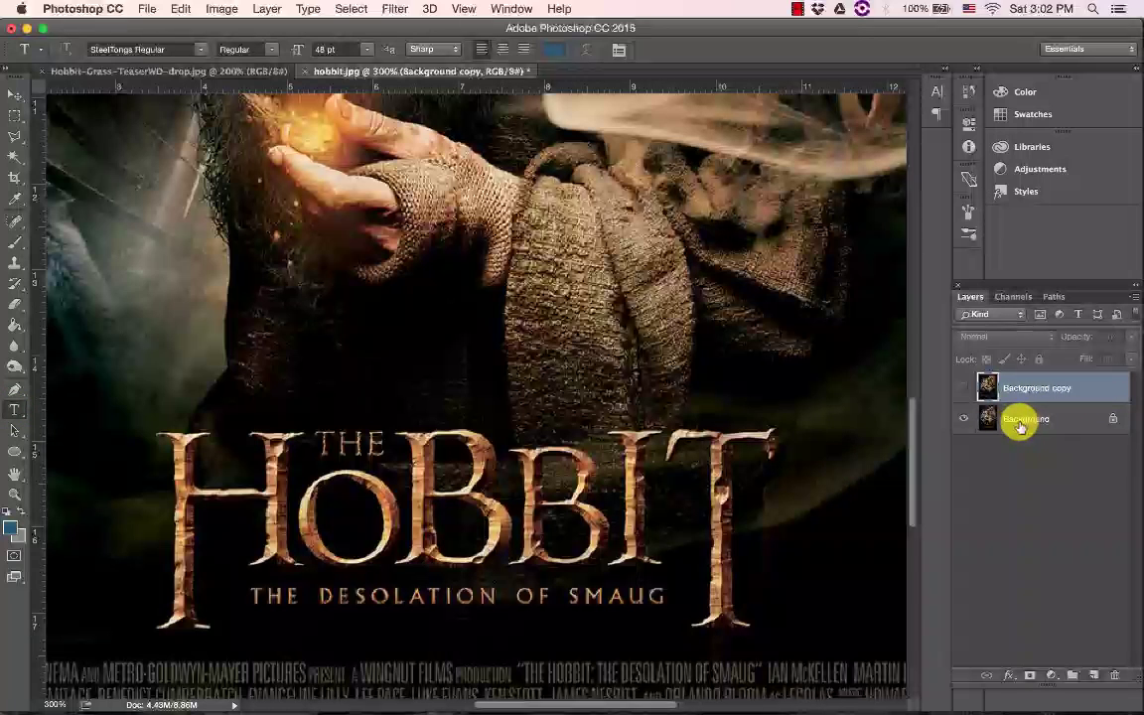
{"action": "left_click", "coordinate": [964, 389]}
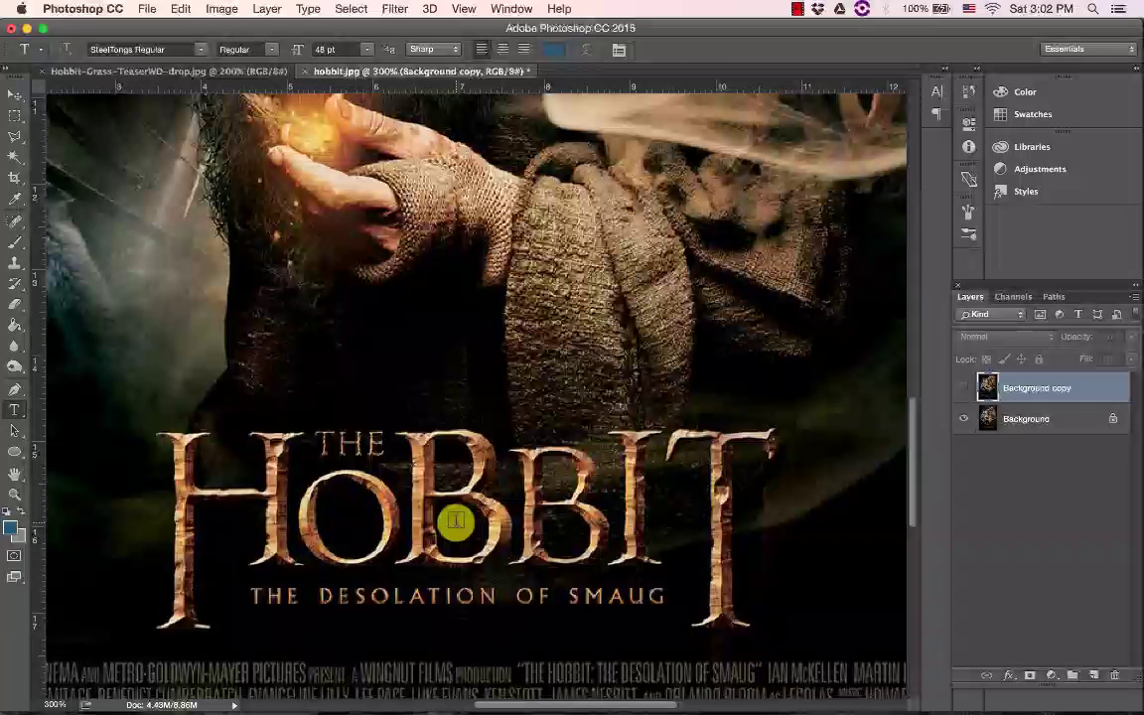
{"action": "left_click", "coordinate": [455, 519]}
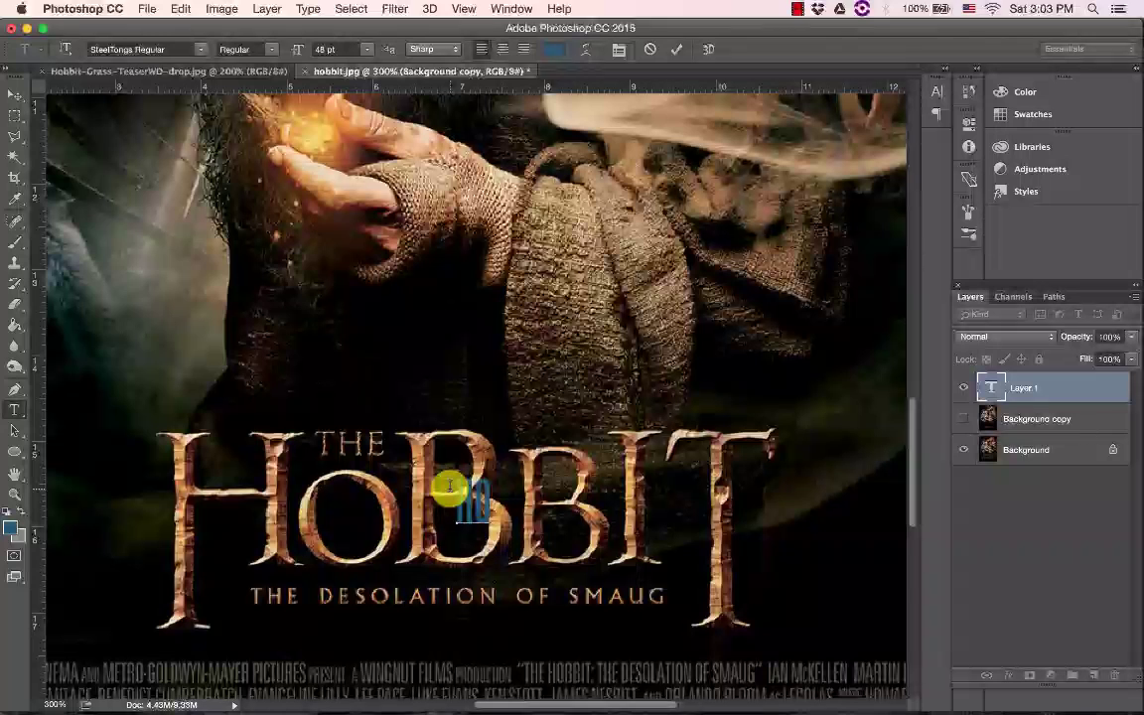
{"action": "type", "text": "BBIT"}
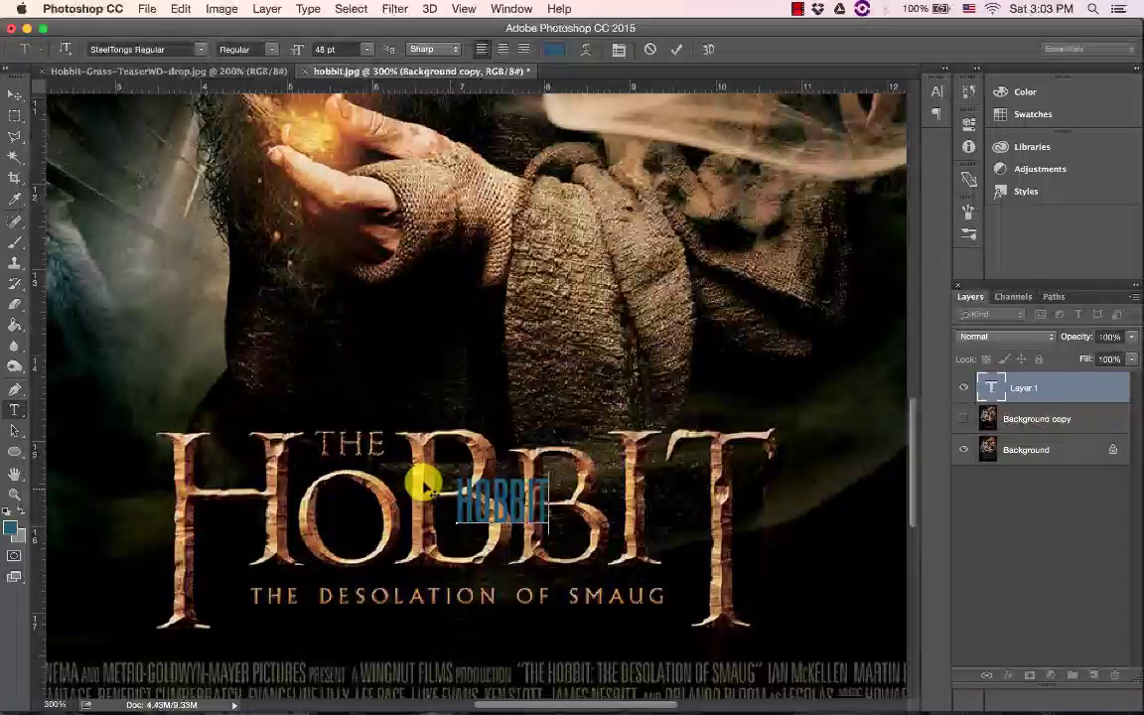
{"action": "left_click", "coordinate": [15, 94]}
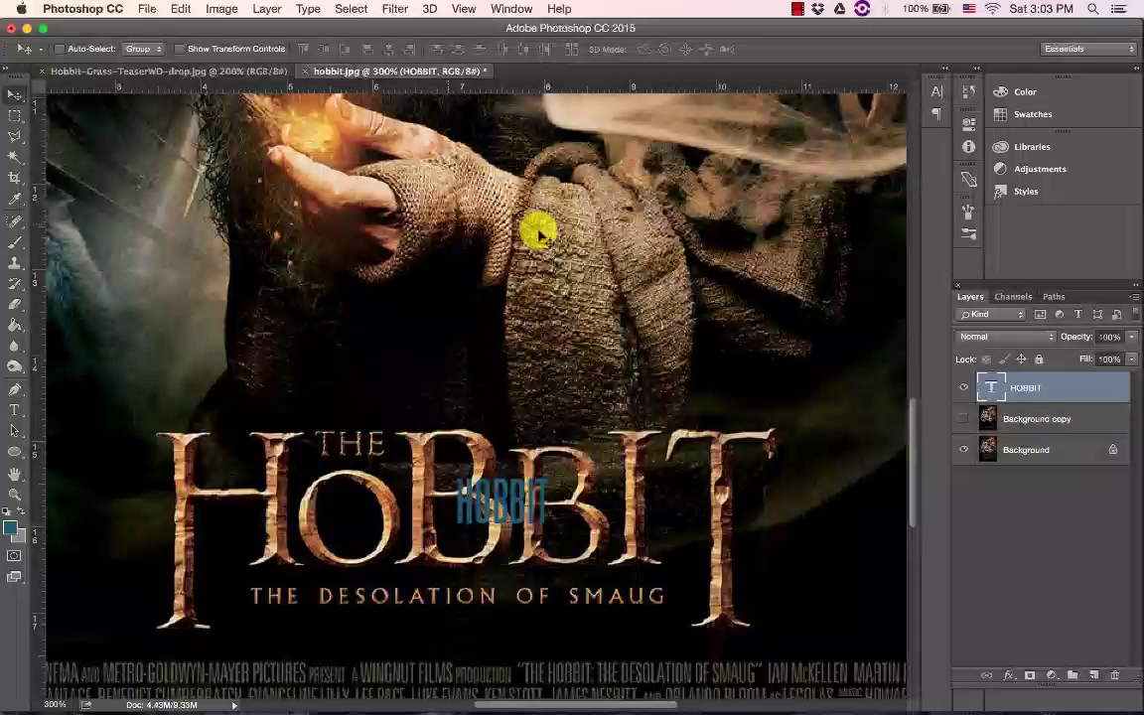
Show the character settings and change the HOBBIT text's font to Ringbearer Medium
{"action": "left_click", "coordinate": [937, 96]}
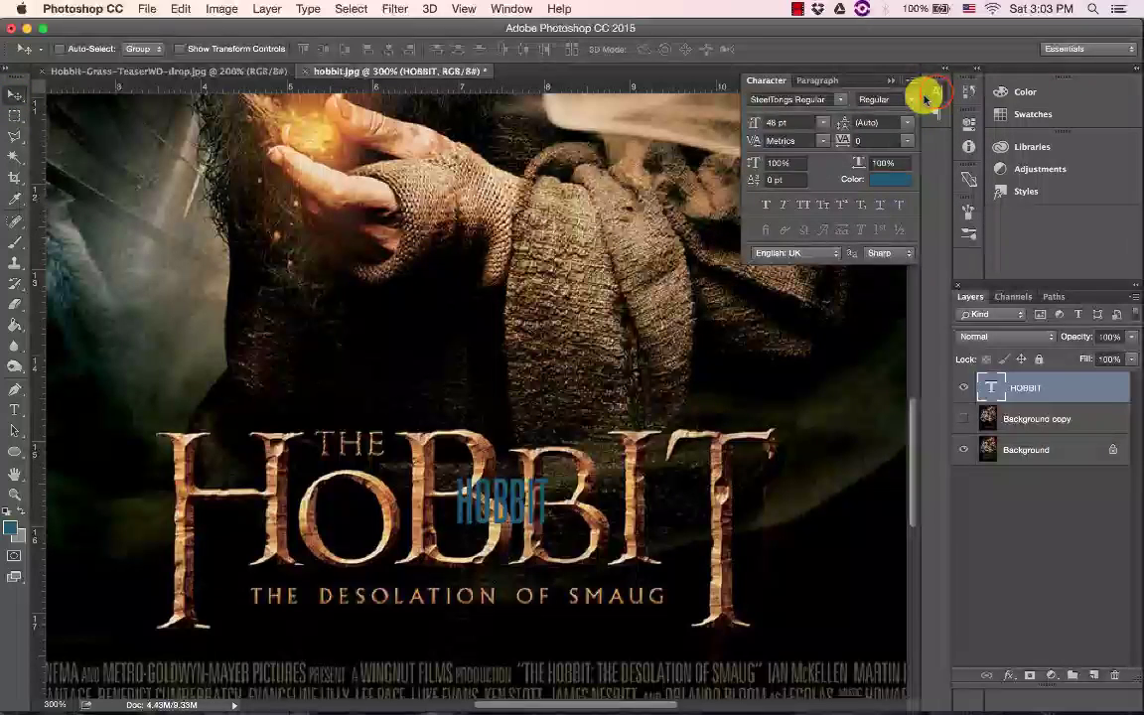
{"action": "left_click", "coordinate": [936, 95]}
{"action": "left_click", "coordinate": [511, 9]}
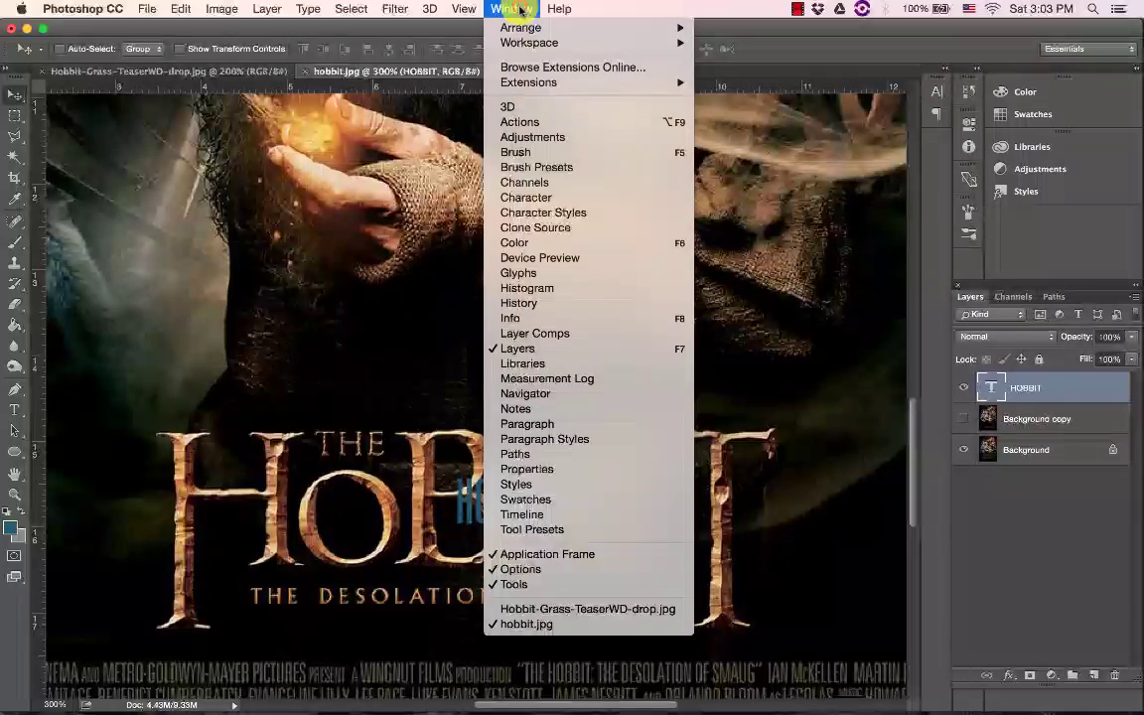
{"action": "left_click", "coordinate": [510, 196]}
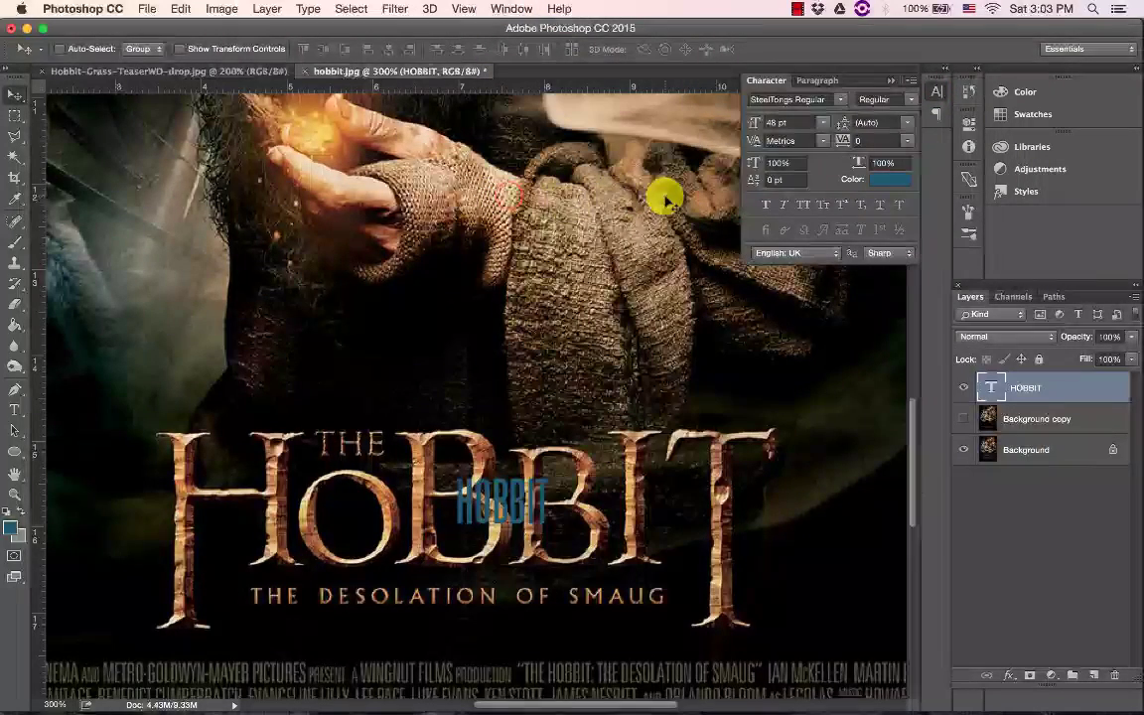
{"action": "left_click", "coordinate": [840, 100]}
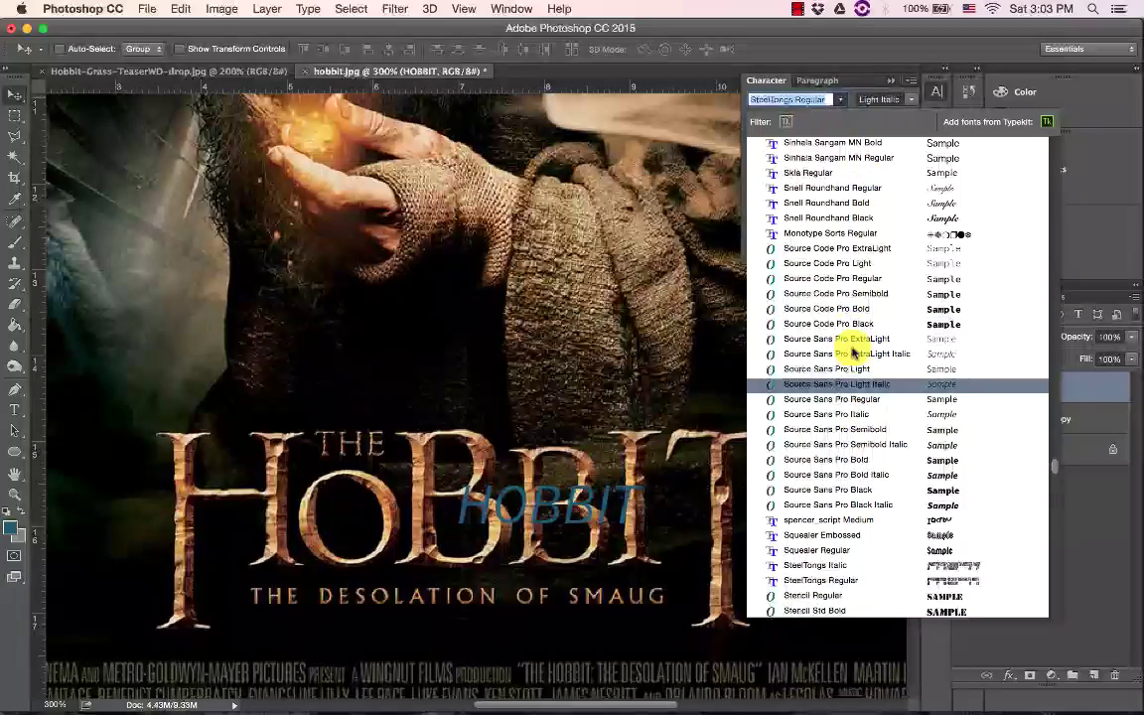
{"action": "scroll", "coordinate": [852, 352], "scroll_direction": "up", "scroll_amount": 7}
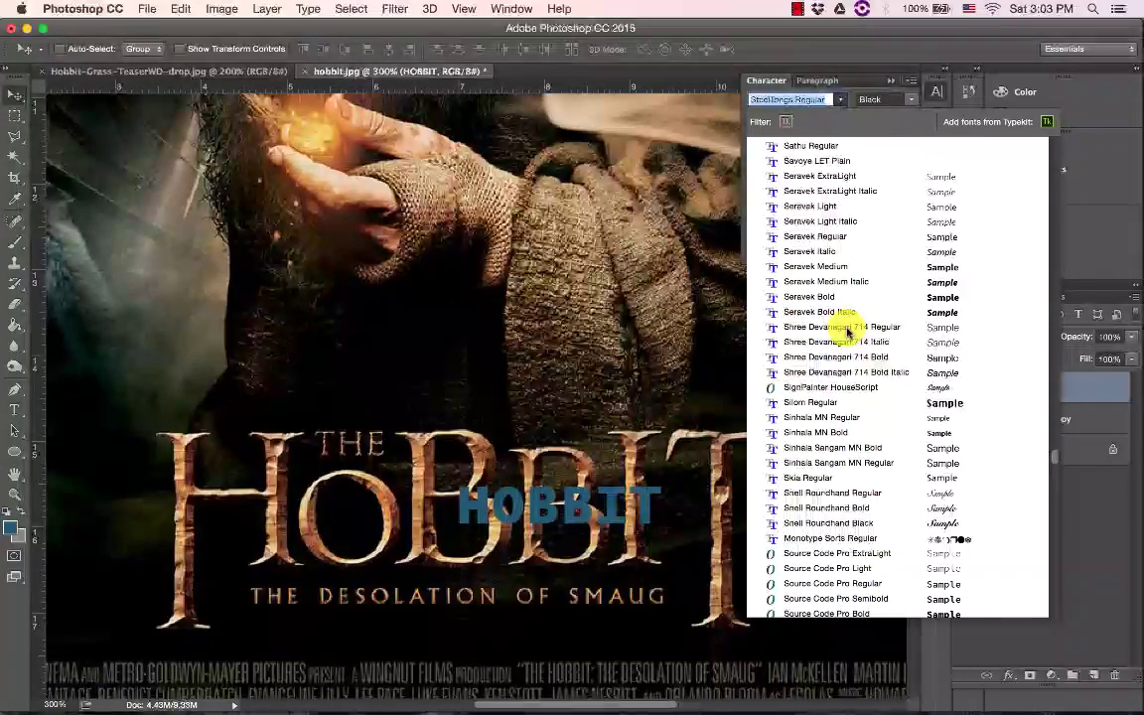
{"action": "scroll", "coordinate": [847, 333], "scroll_direction": "up", "scroll_amount": 15}
{"action": "scroll", "coordinate": [847, 333], "scroll_direction": "down", "scroll_amount": 7}
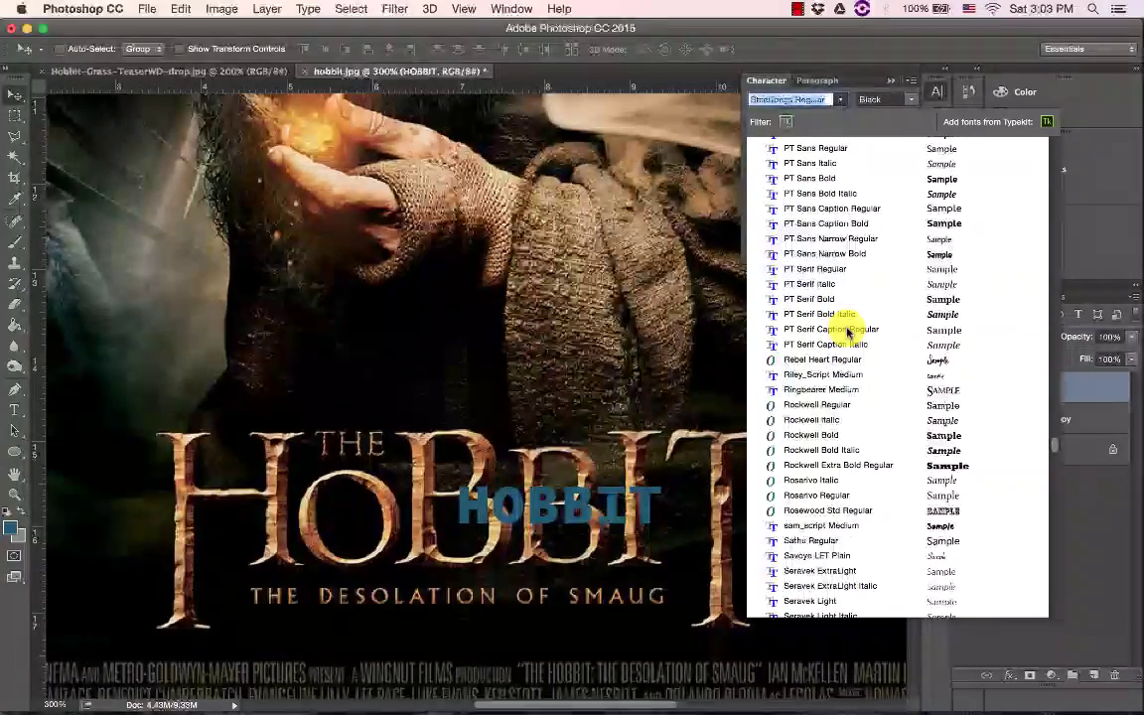
{"action": "left_click", "coordinate": [823, 389]}
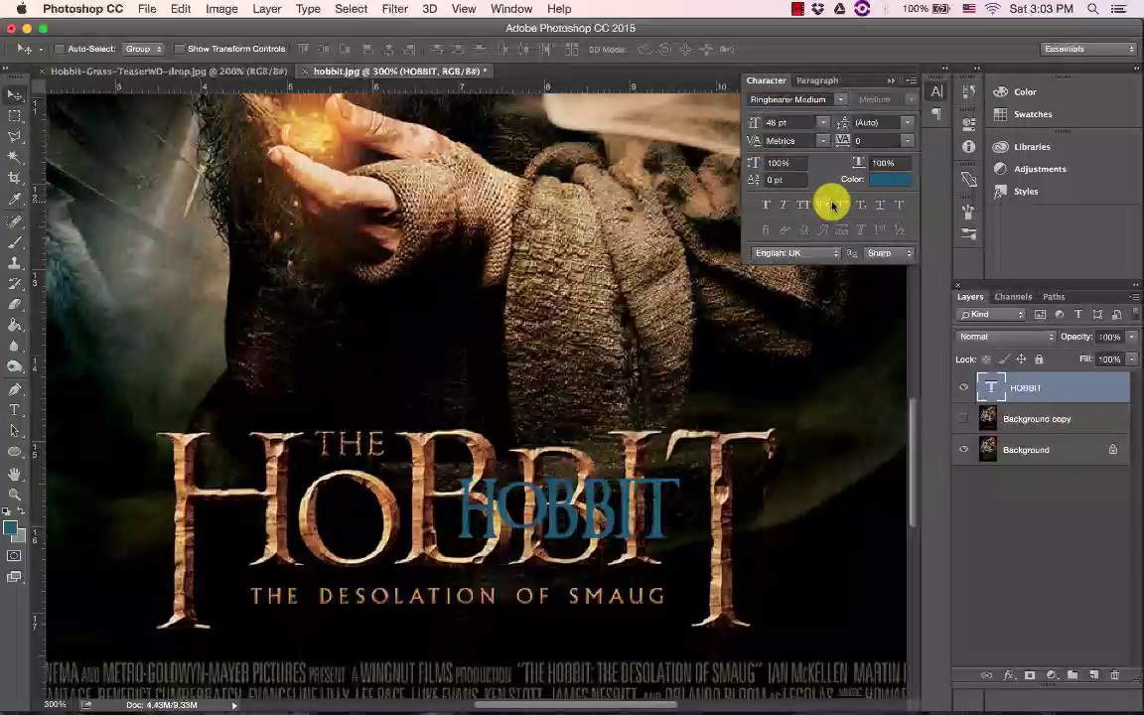
{"action": "left_click", "coordinate": [828, 145]}
{"action": "left_click", "coordinate": [827, 145]}
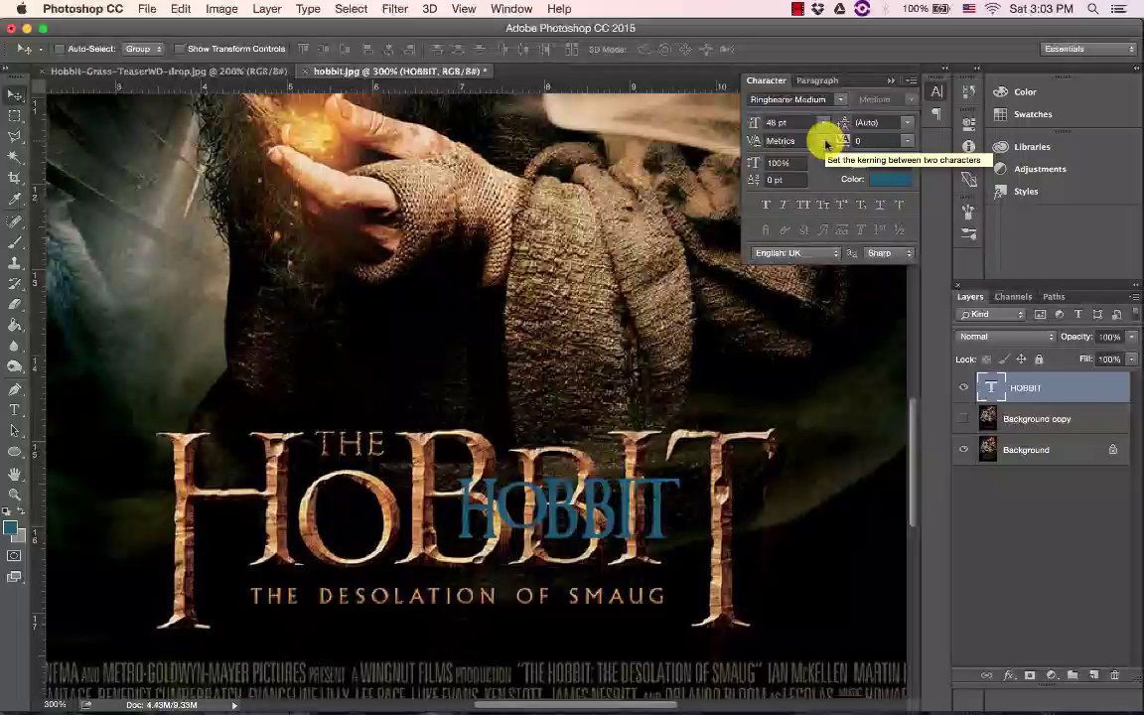
Enlarge the HOBBIT text to 110 pt and position it over the poster's original title
{"action": "left_click", "coordinate": [824, 123]}
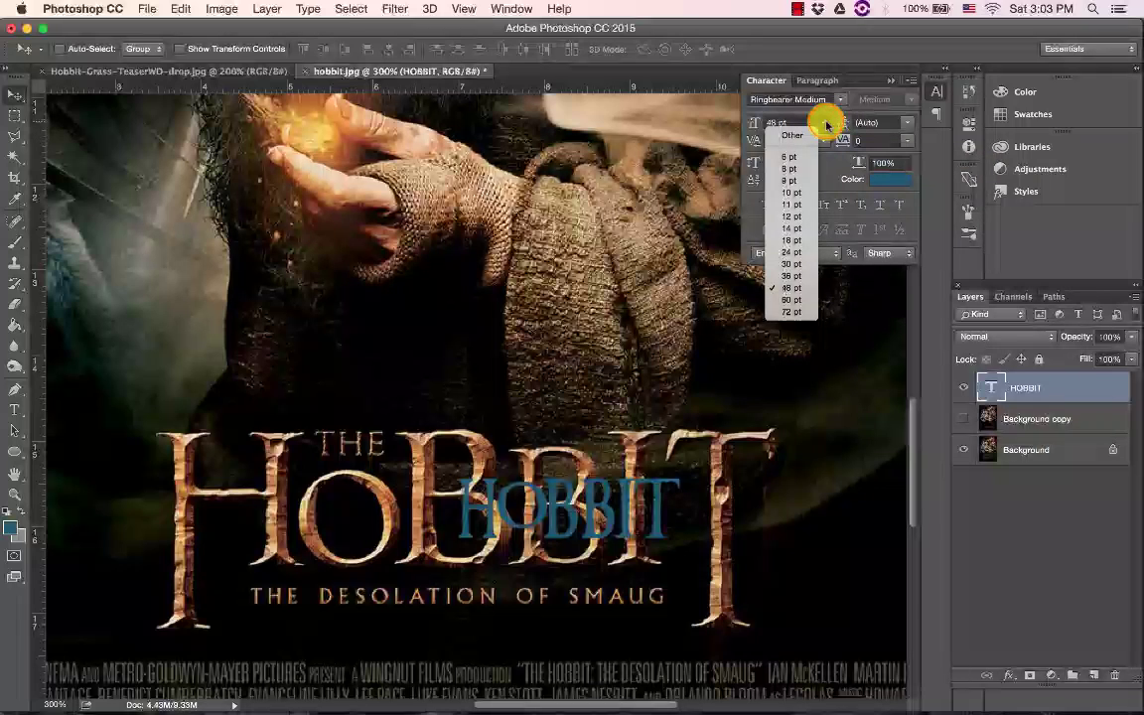
{"action": "left_click", "coordinate": [798, 310]}
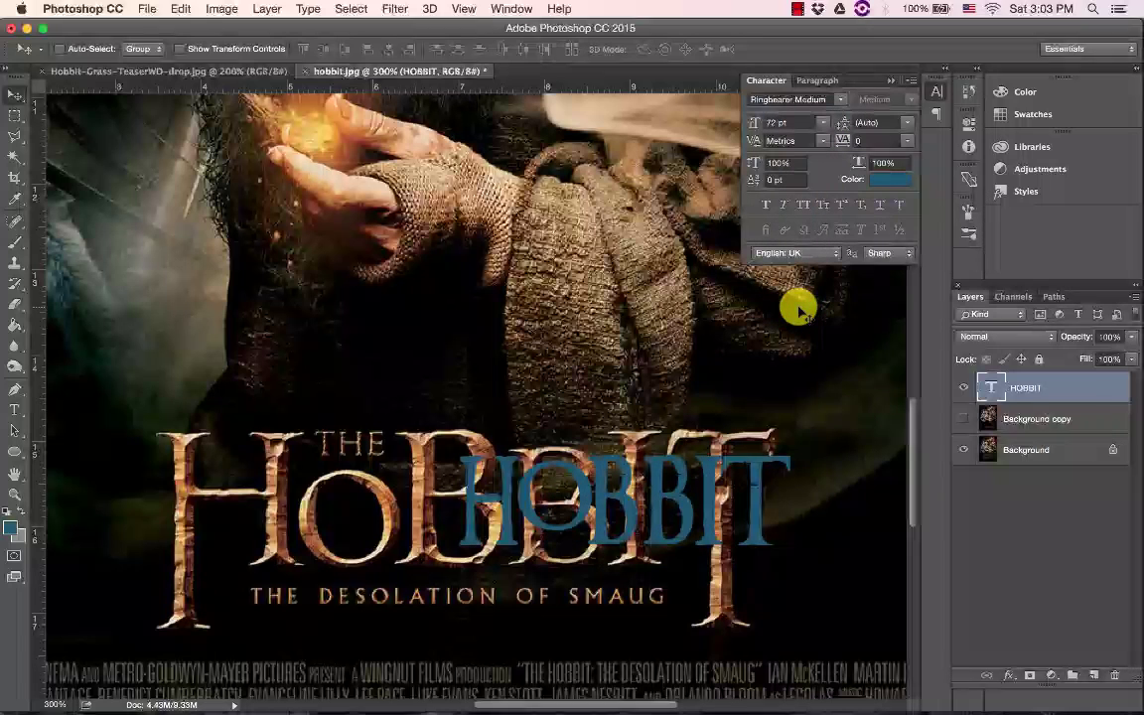
{"action": "left_click", "coordinate": [770, 122]}
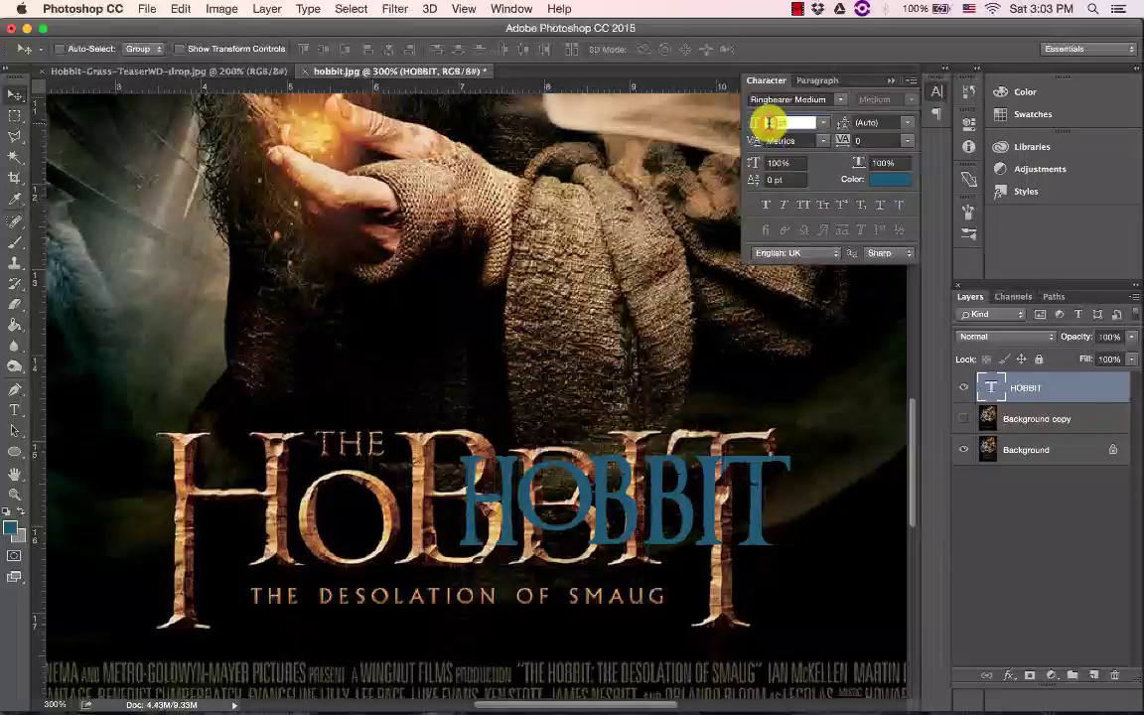
{"action": "type", "text": "100"}
{"action": "key", "text": "Return"}
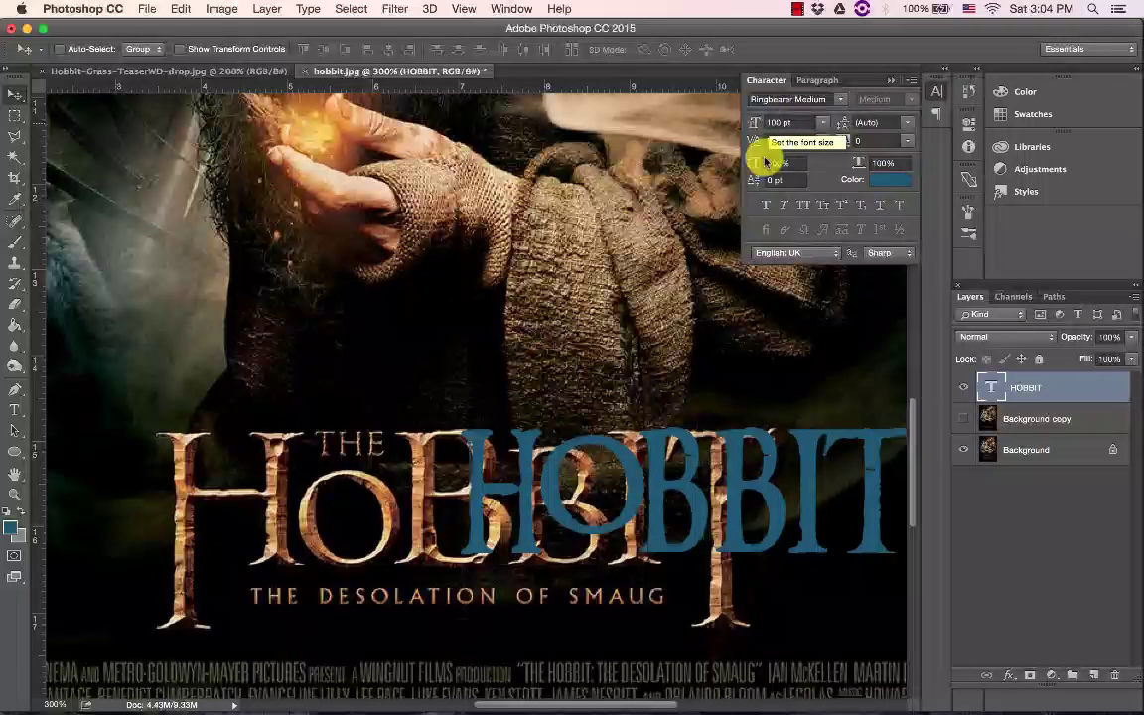
{"action": "left_click_drag", "start_coordinate": [707, 468], "coordinate": [517, 483]}
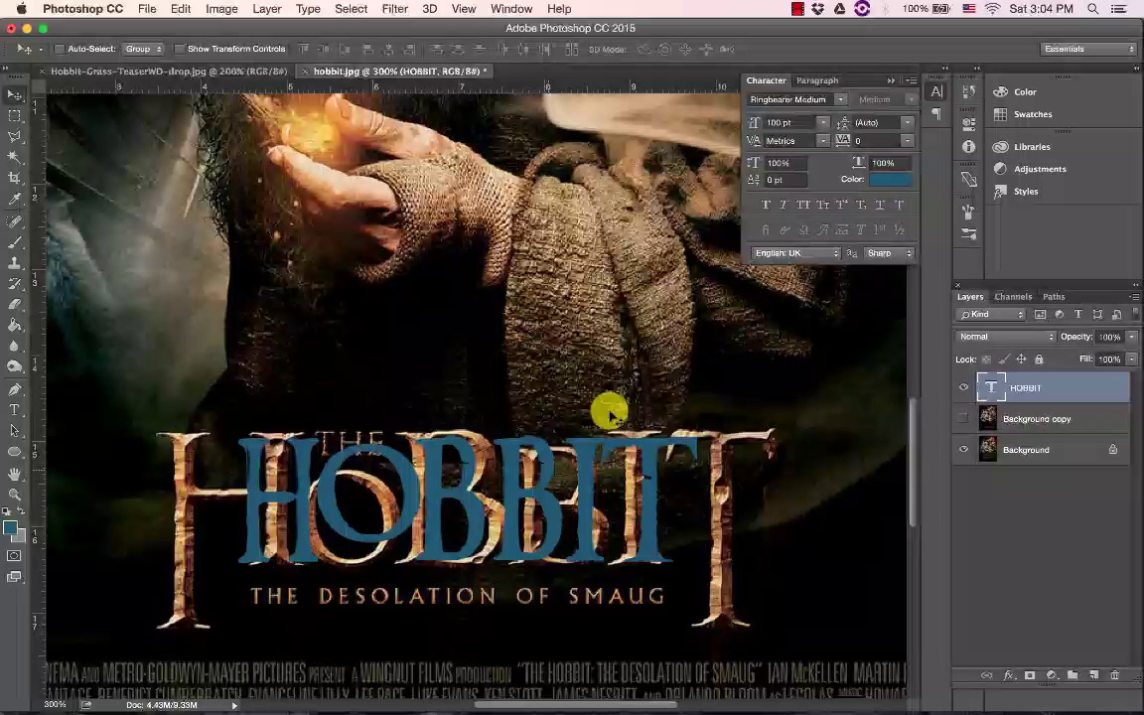
{"action": "left_click", "coordinate": [828, 127]}
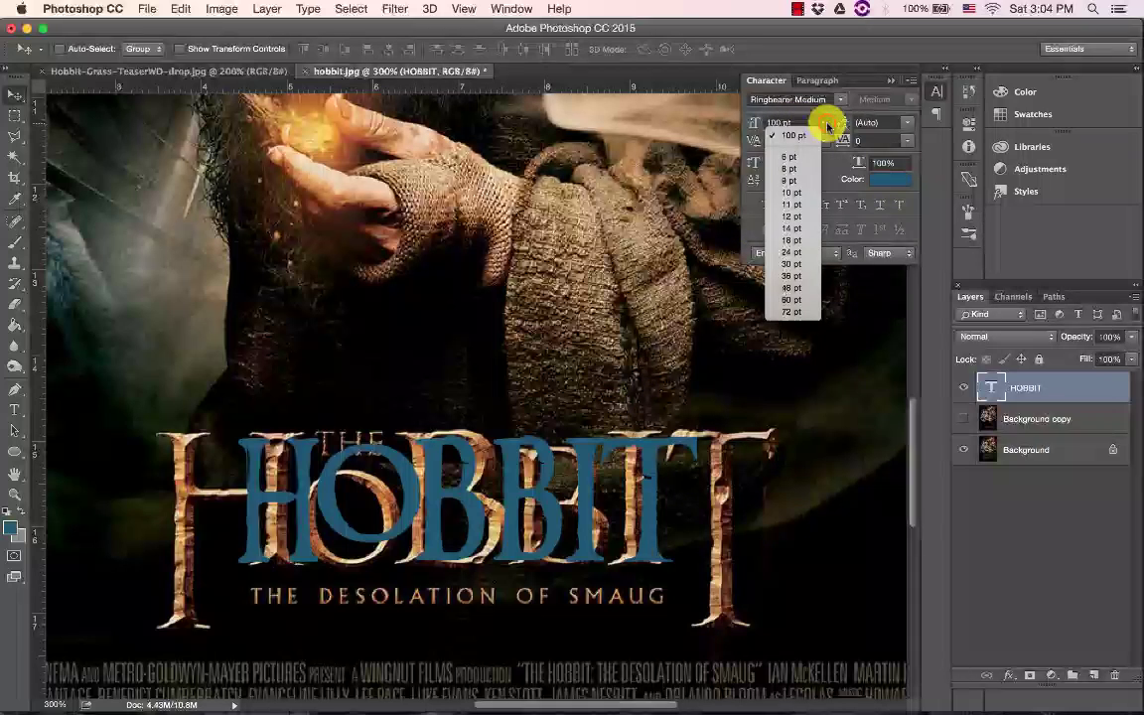
{"action": "left_click", "coordinate": [783, 122]}
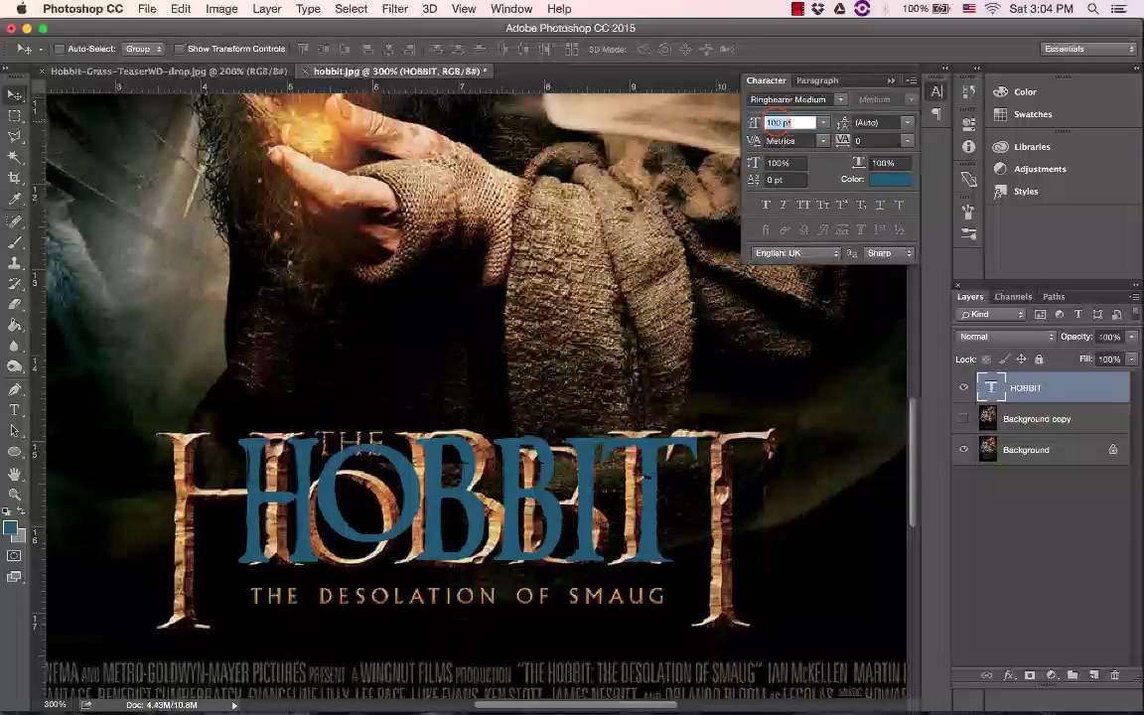
{"action": "key", "text": "Return"}
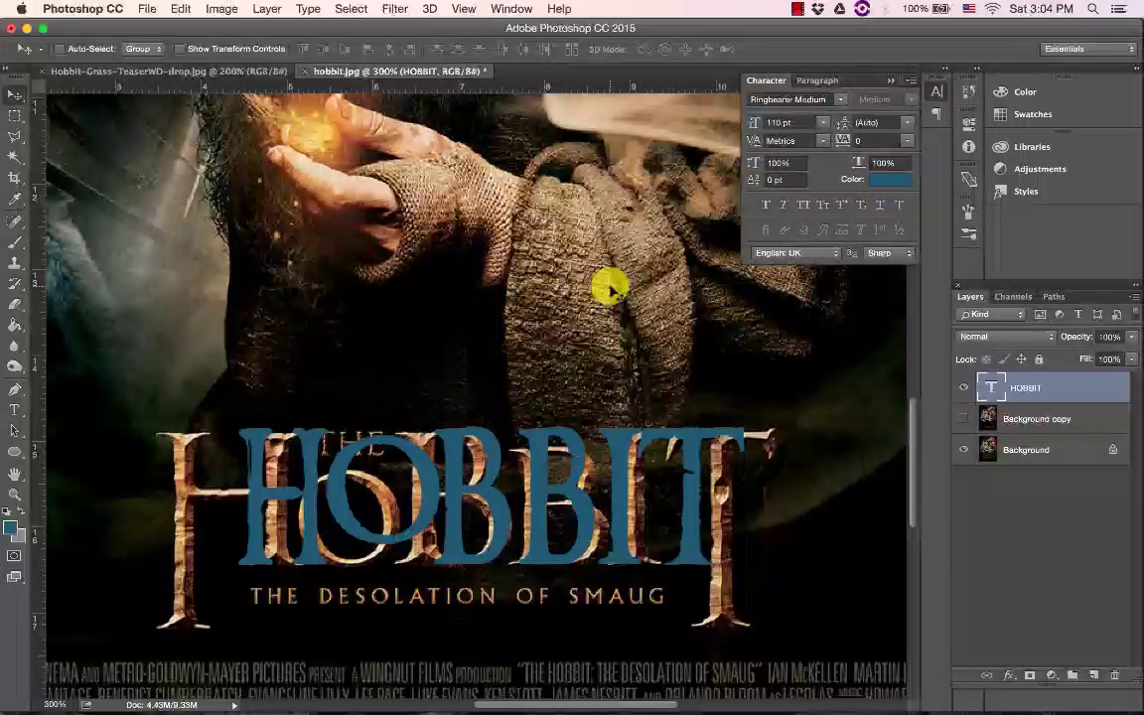
{"action": "left_click_drag", "start_coordinate": [484, 467], "coordinate": [486, 490]}
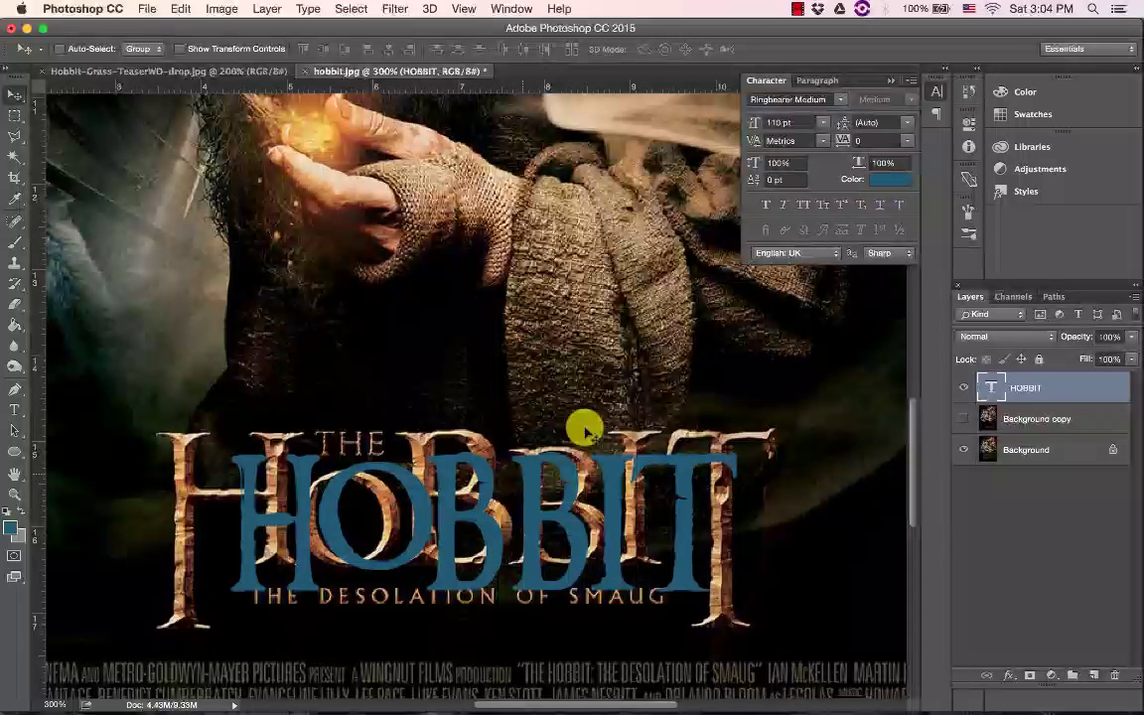
Recolour the HOBBIT text with the light tan f4c181 sampled from the original title lettering, and shift the text slightly up and left
{"action": "left_click", "coordinate": [891, 181]}
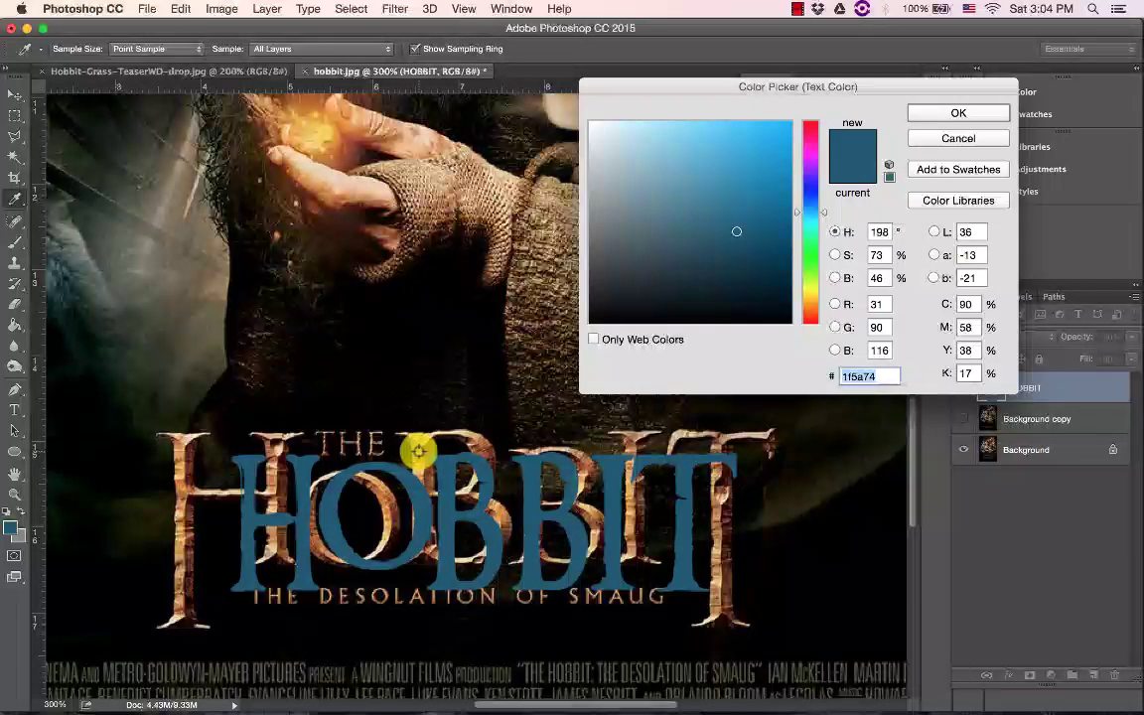
{"action": "left_click", "coordinate": [419, 474]}
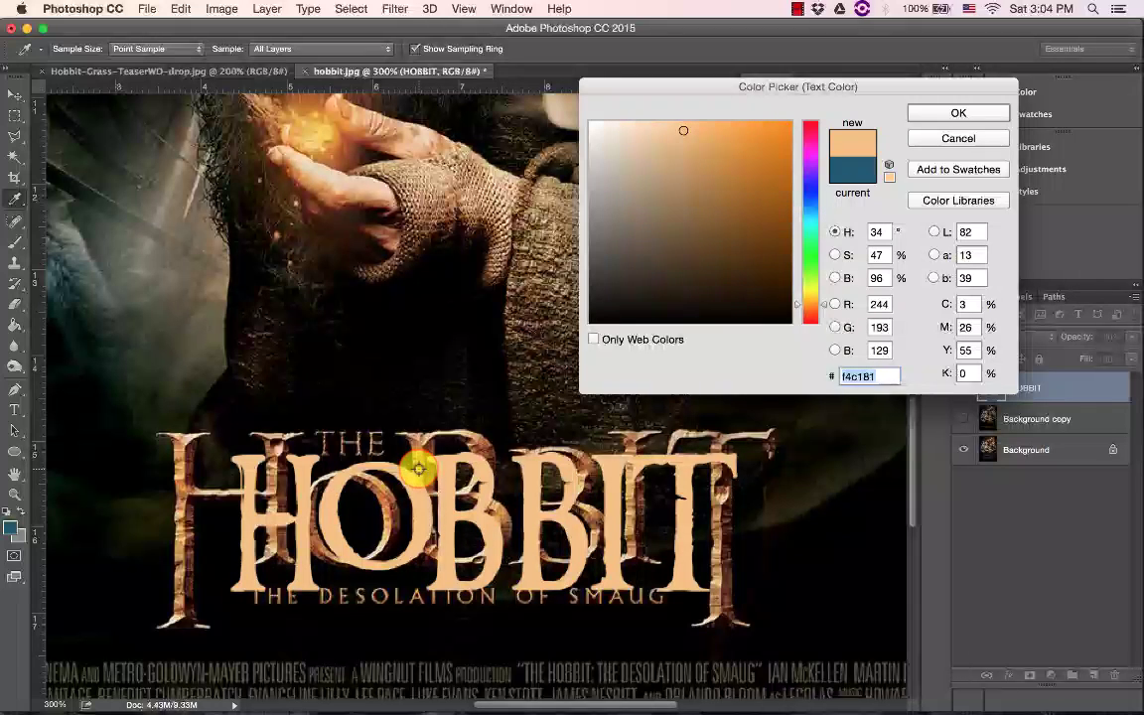
{"action": "left_click", "coordinate": [938, 114]}
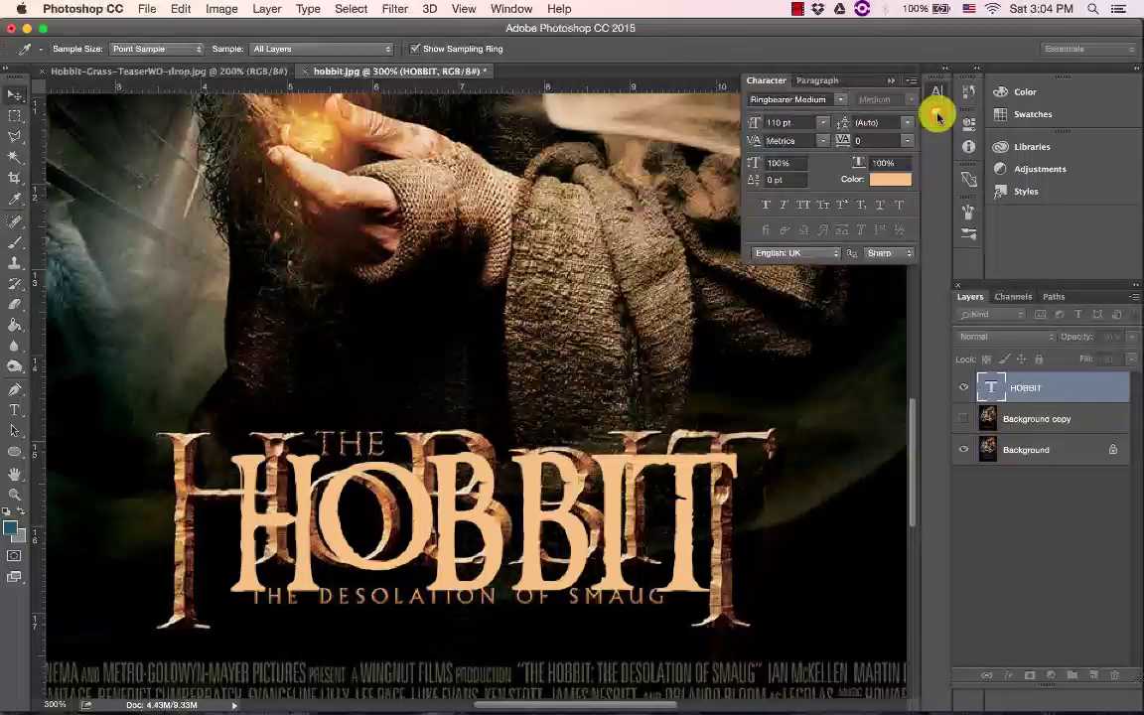
{"action": "key", "text": "v"}
{"action": "left_click_drag", "start_coordinate": [467, 522], "coordinate": [451, 497]}
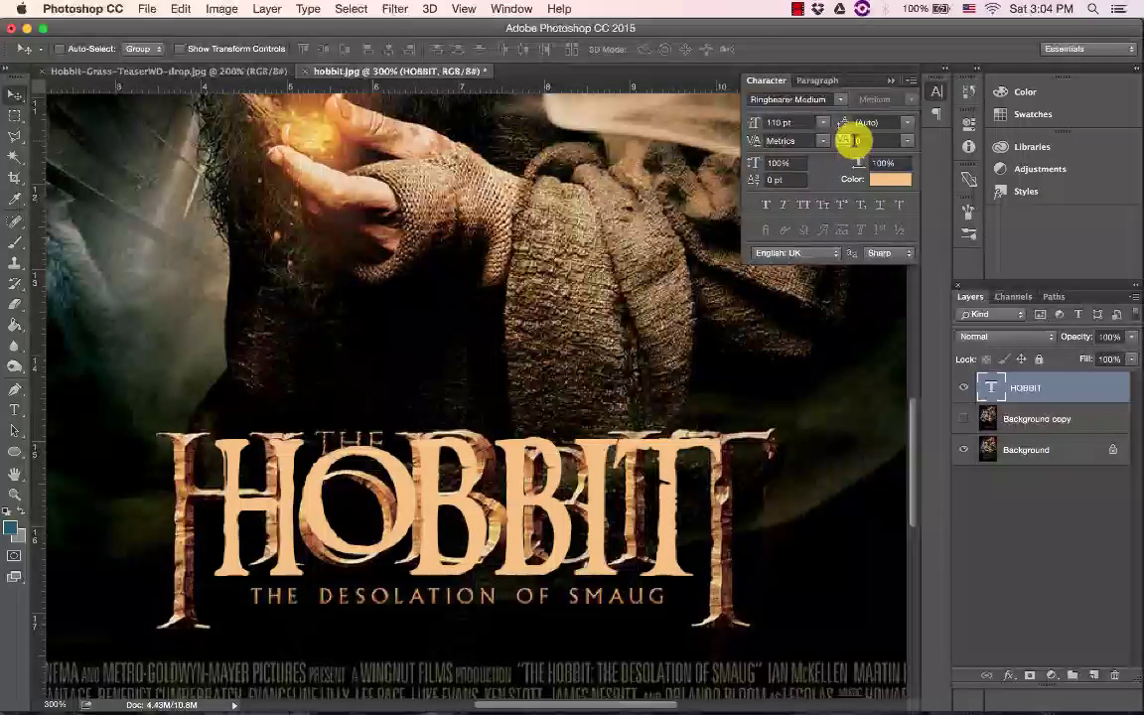
Widen the HOBBIT text with tracking 5 and 120% horizontal scale, and align its first letter with the original title's H
{"action": "left_click", "coordinate": [907, 141]}
{"action": "left_click", "coordinate": [884, 257]}
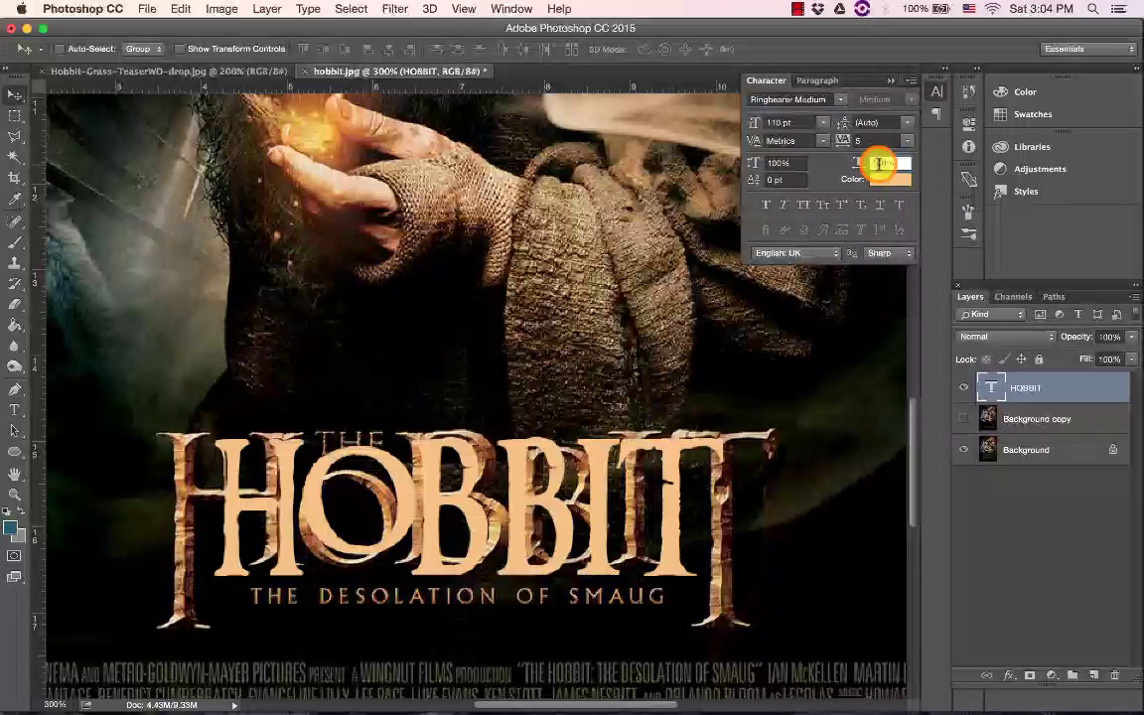
{"action": "type", "text": "110"}
{"action": "key", "text": "Return"}
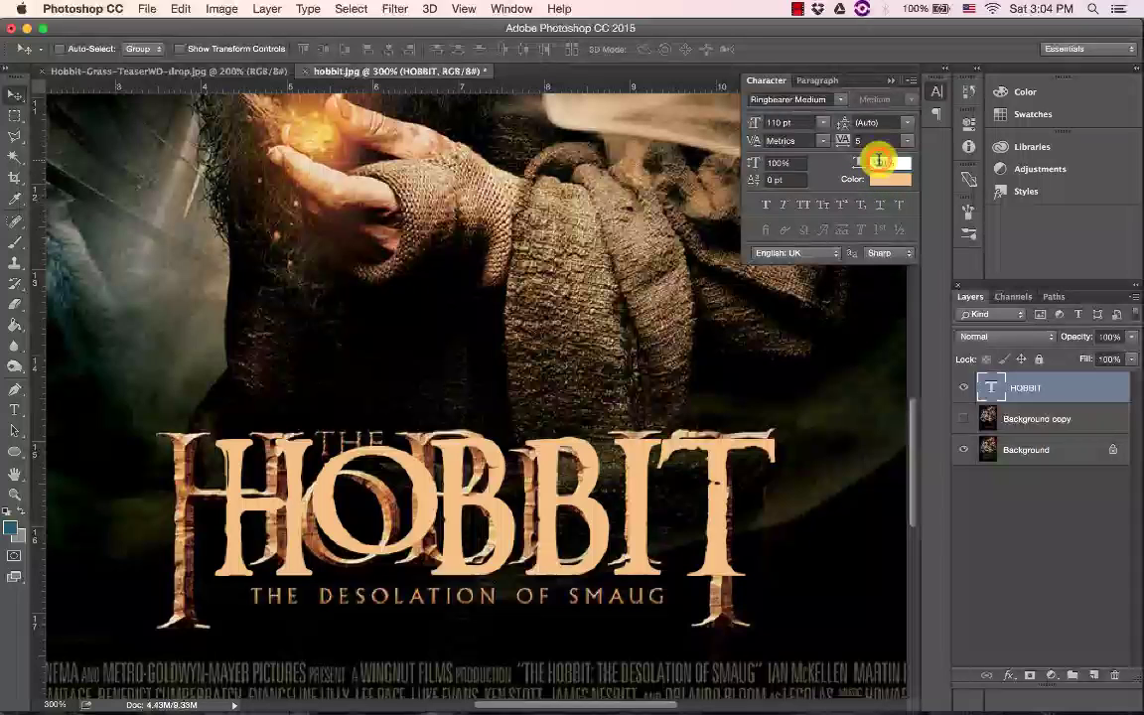
{"action": "type", "text": "120"}
{"action": "key", "text": "Return"}
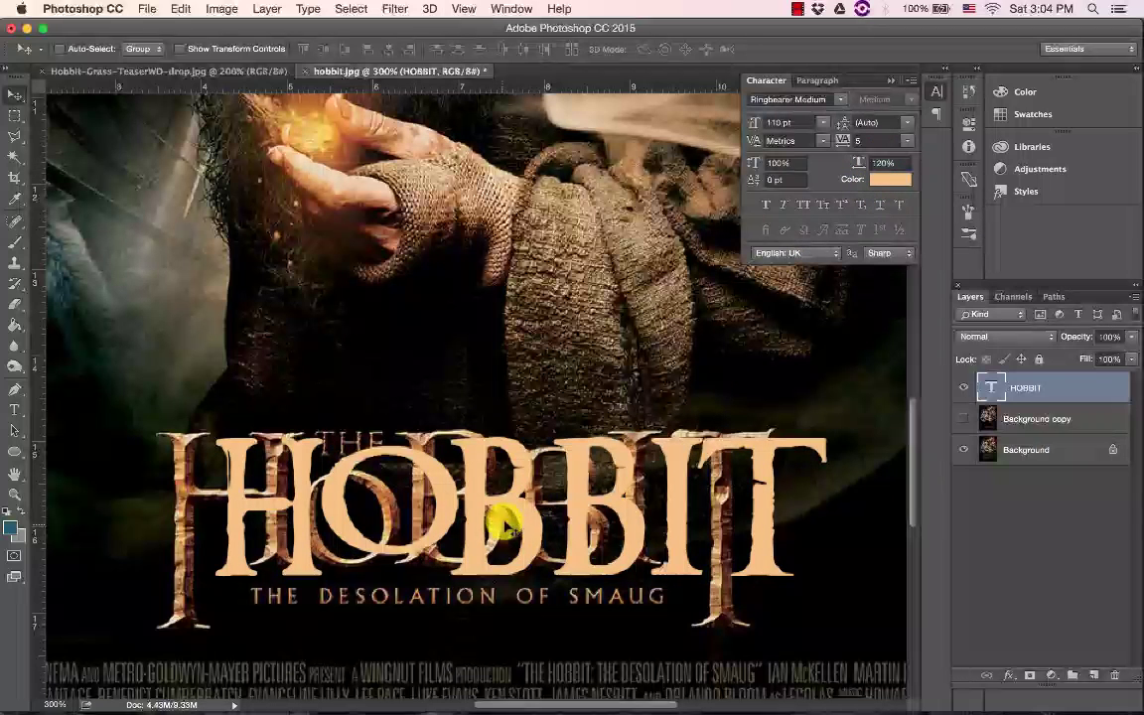
{"action": "left_click_drag", "start_coordinate": [510, 492], "coordinate": [487, 488]}
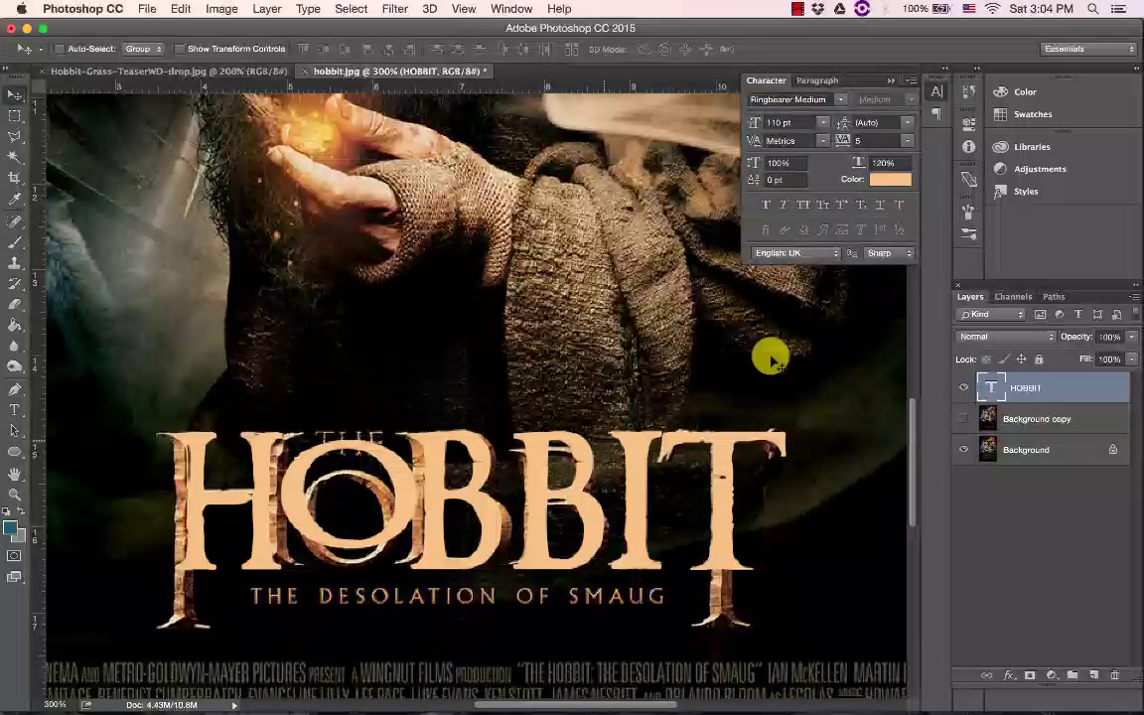
Set the horizontal scale of only the letter O in the HOBBIT text to 100% and commit the text edit
{"action": "double_click", "coordinate": [991, 387]}
{"action": "left_click", "coordinate": [406, 499]}
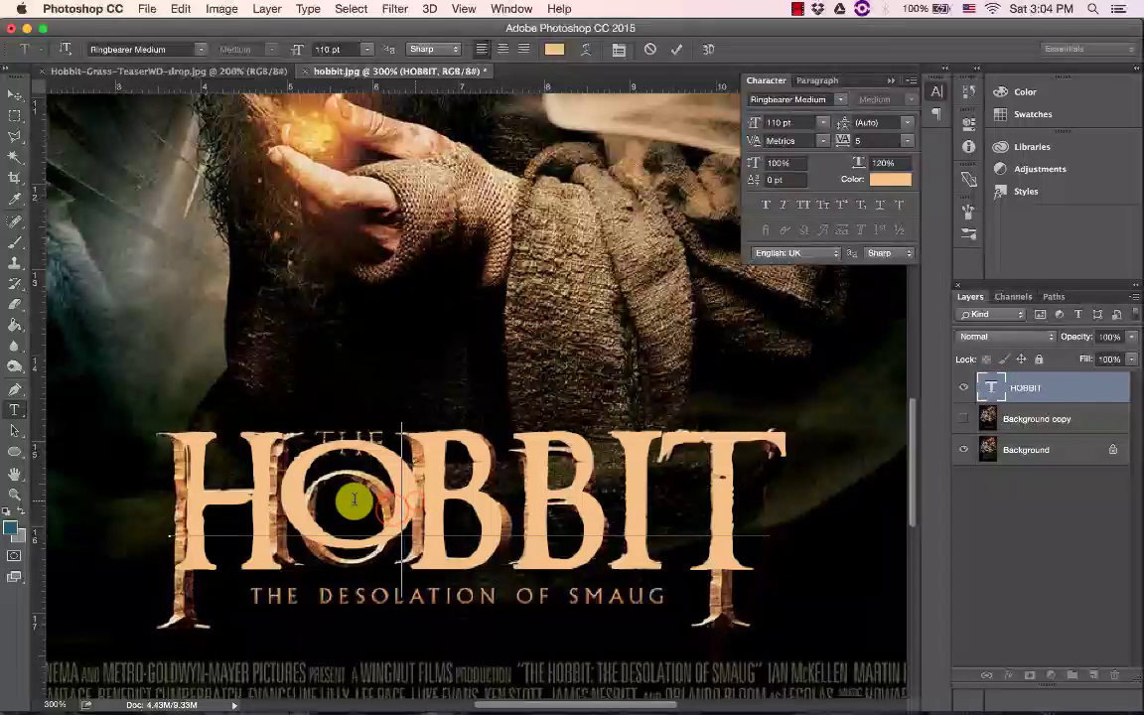
{"action": "left_click_drag", "start_coordinate": [407, 495], "coordinate": [322, 504]}
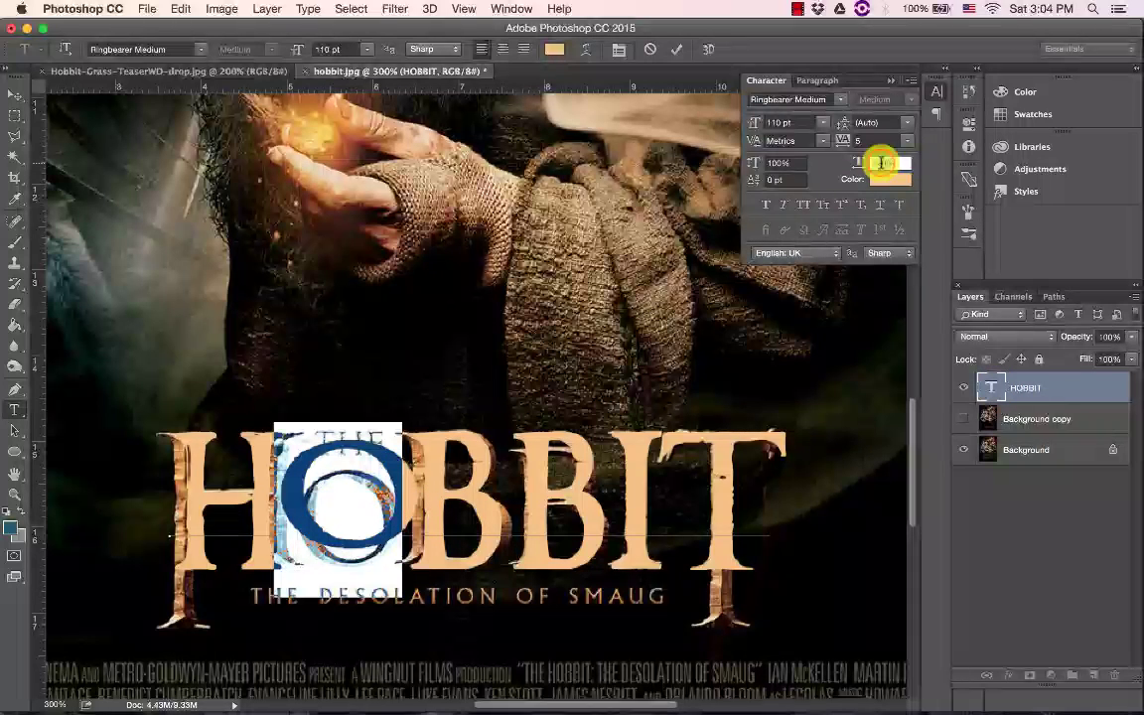
{"action": "type", "text": "100"}
{"action": "key", "text": "Return"}
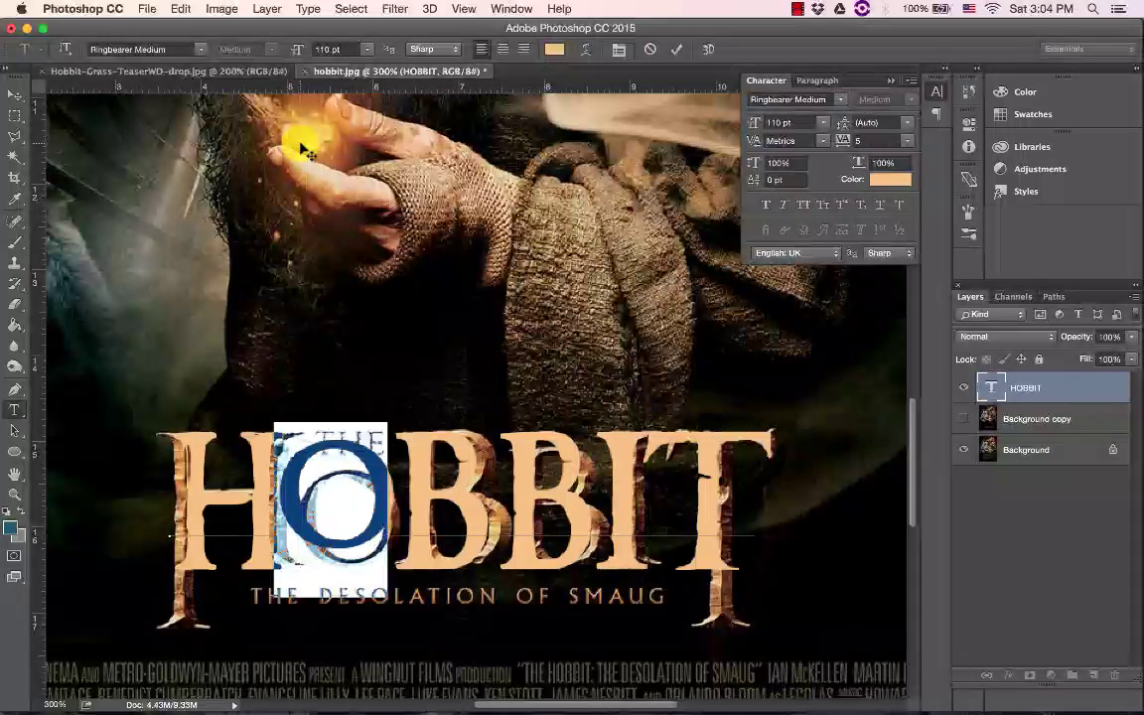
{"action": "left_click", "coordinate": [15, 93]}
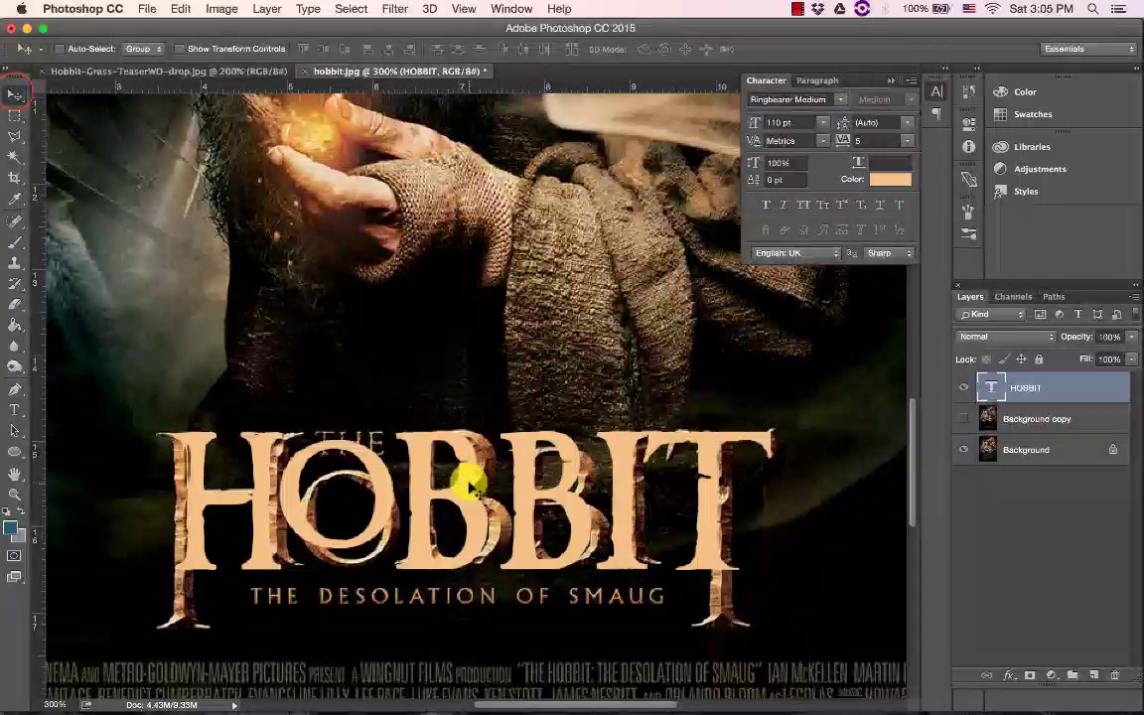
Move the HOBBIT text directly above the original title, lining up their left edges
{"action": "left_click_drag", "start_coordinate": [466, 478], "coordinate": [471, 576]}
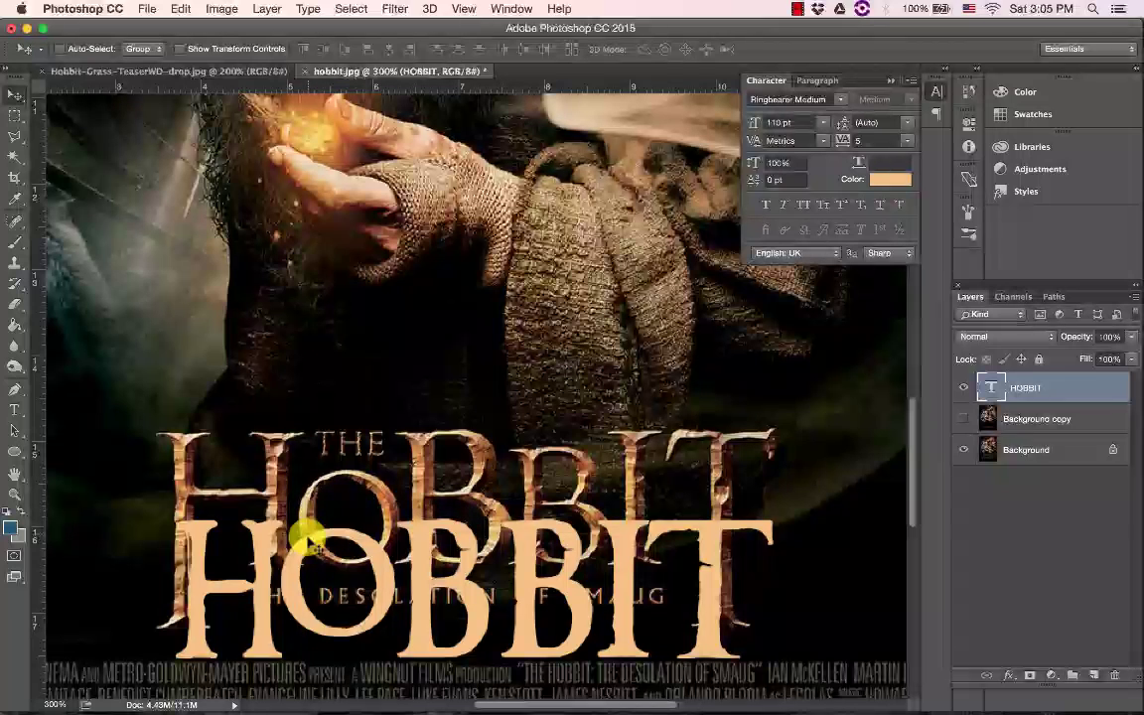
{"action": "left_click_drag", "start_coordinate": [301, 532], "coordinate": [363, 298]}
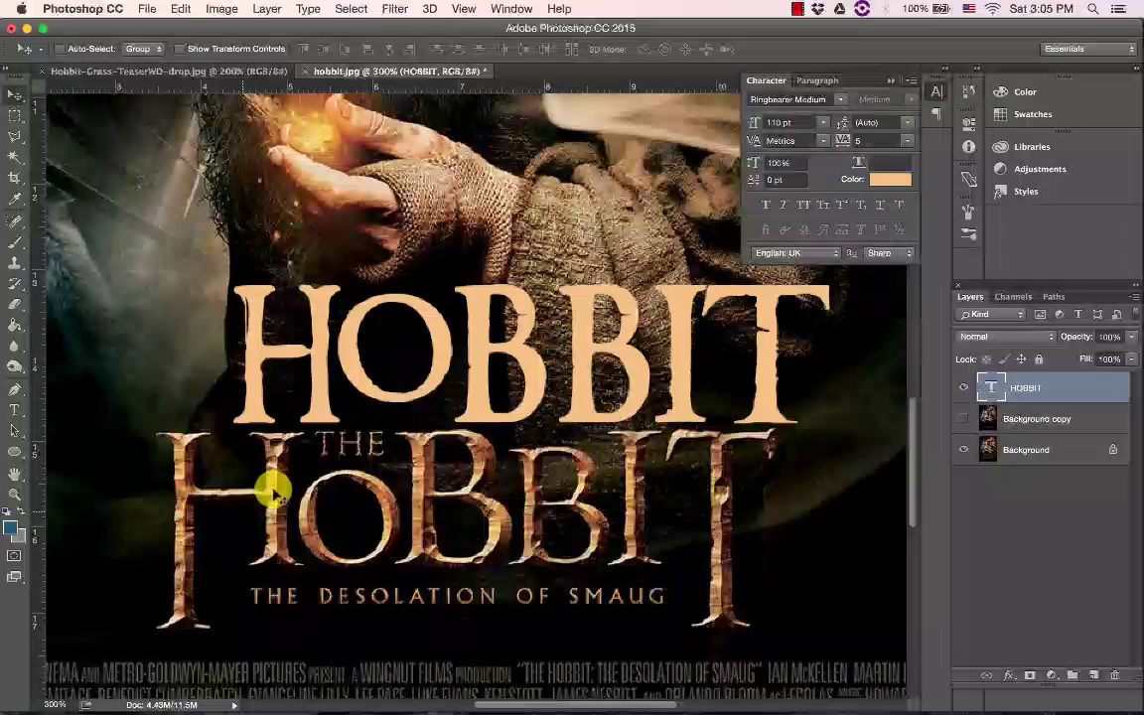
{"action": "left_click_drag", "start_coordinate": [484, 350], "coordinate": [416, 342]}
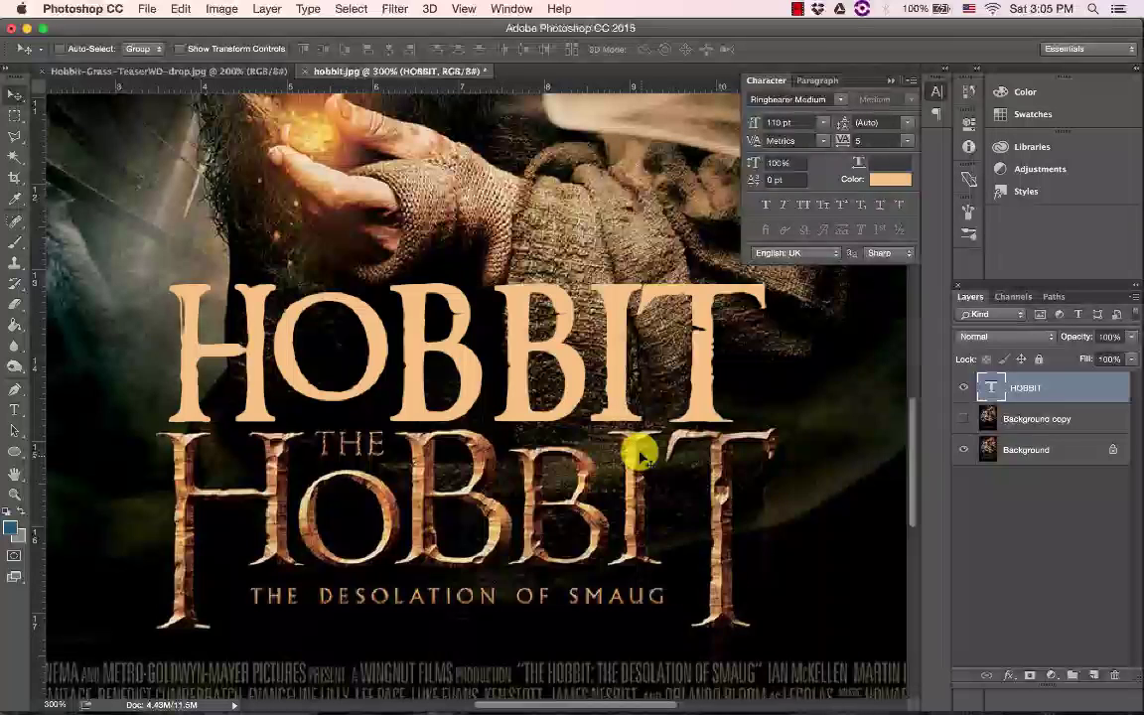
{"action": "right_click", "coordinate": [1063, 390]}
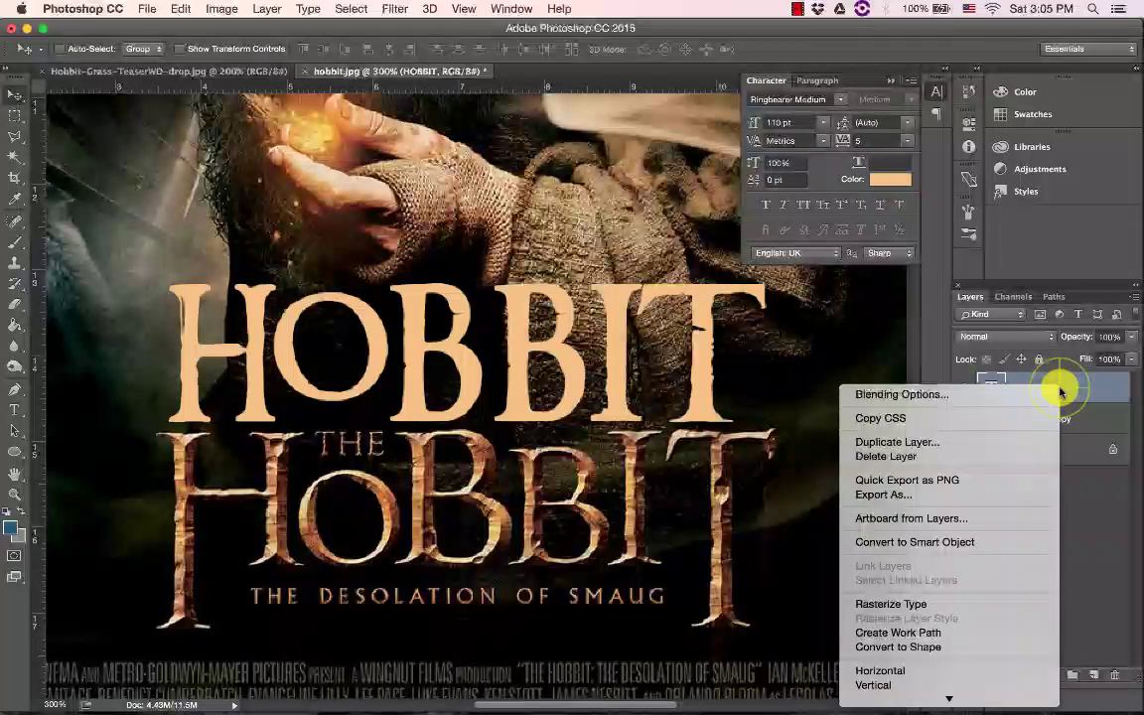
{"action": "left_click", "coordinate": [1070, 389]}
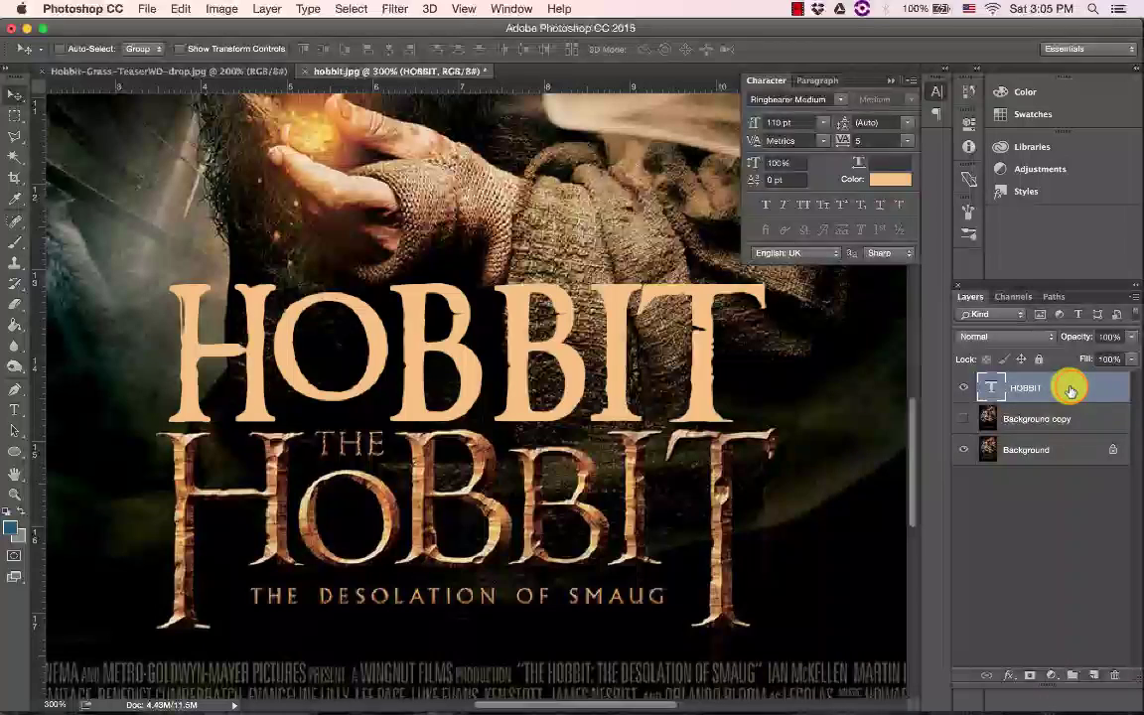
{"action": "double_click", "coordinate": [1071, 390]}
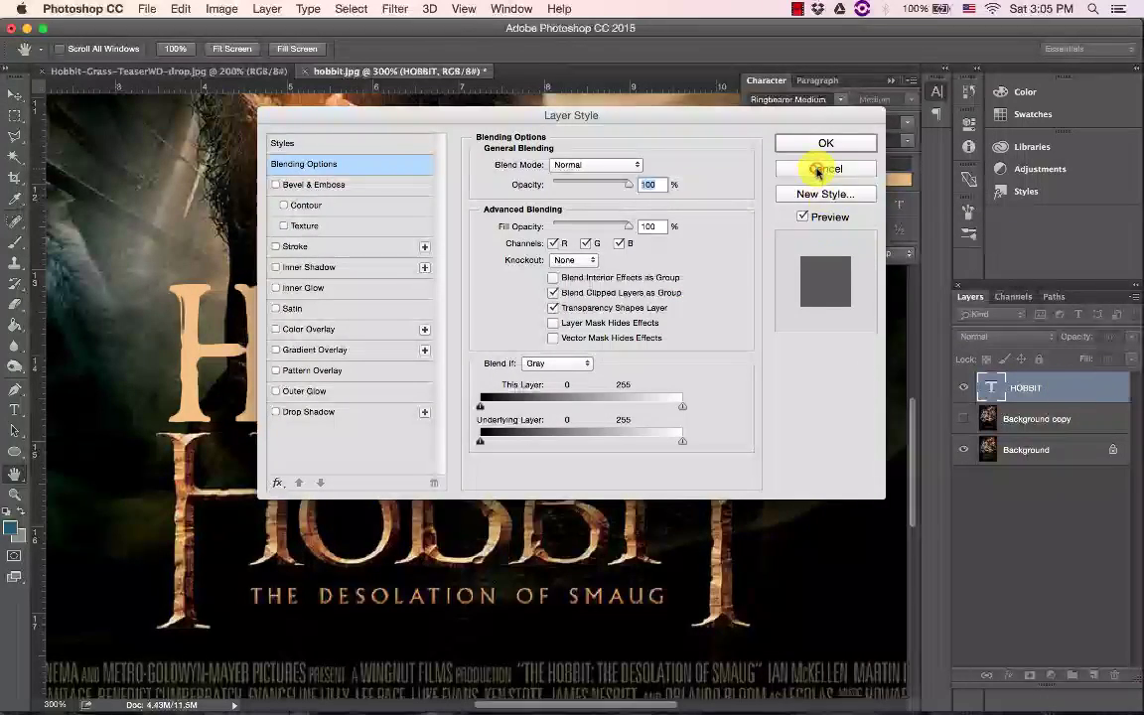
{"action": "left_click", "coordinate": [816, 171]}
{"action": "right_click", "coordinate": [1059, 387]}
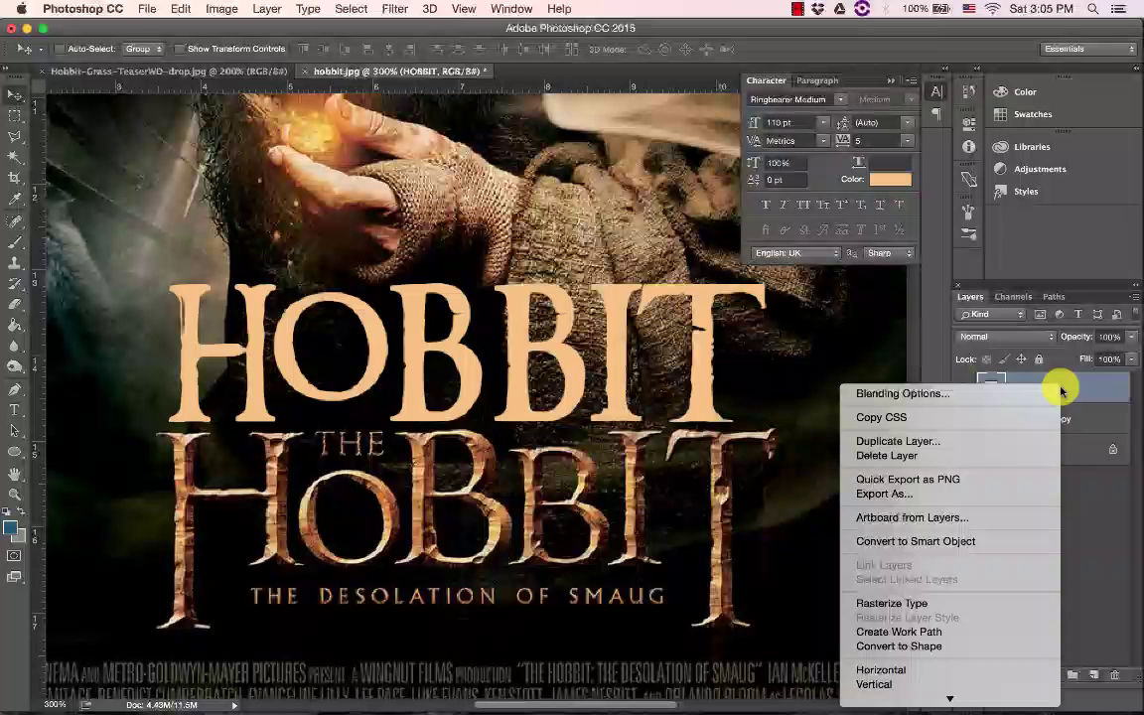
{"action": "mouse_move", "coordinate": [944, 699]}
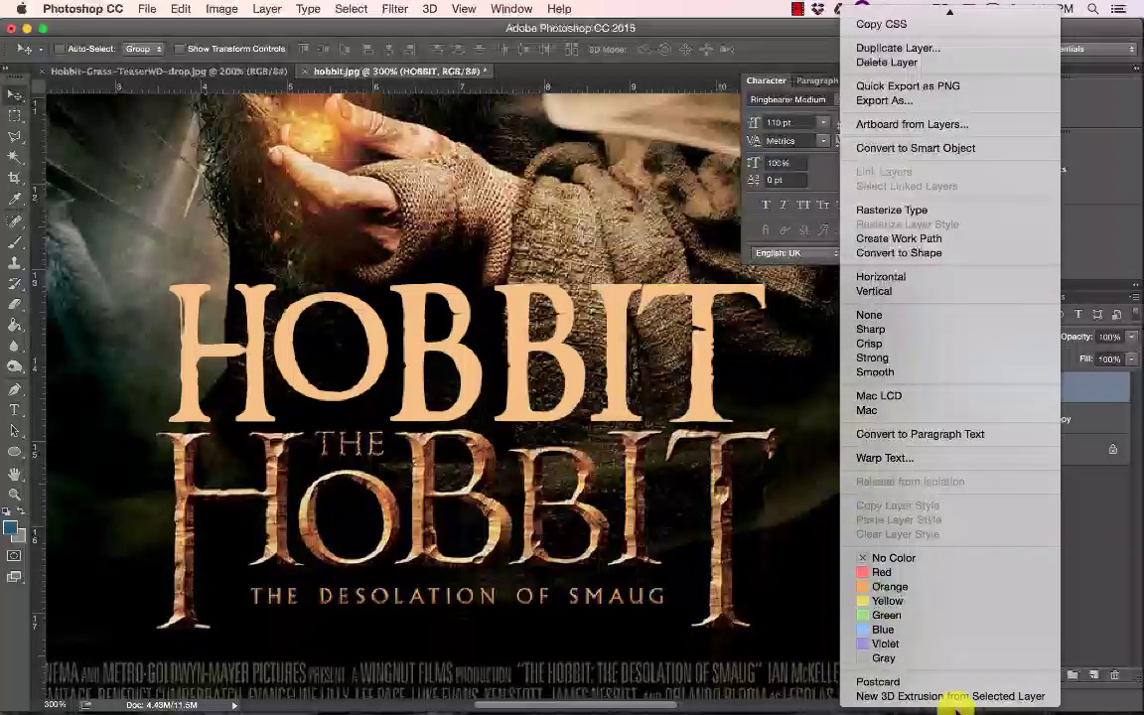
{"action": "left_click", "coordinate": [1072, 391]}
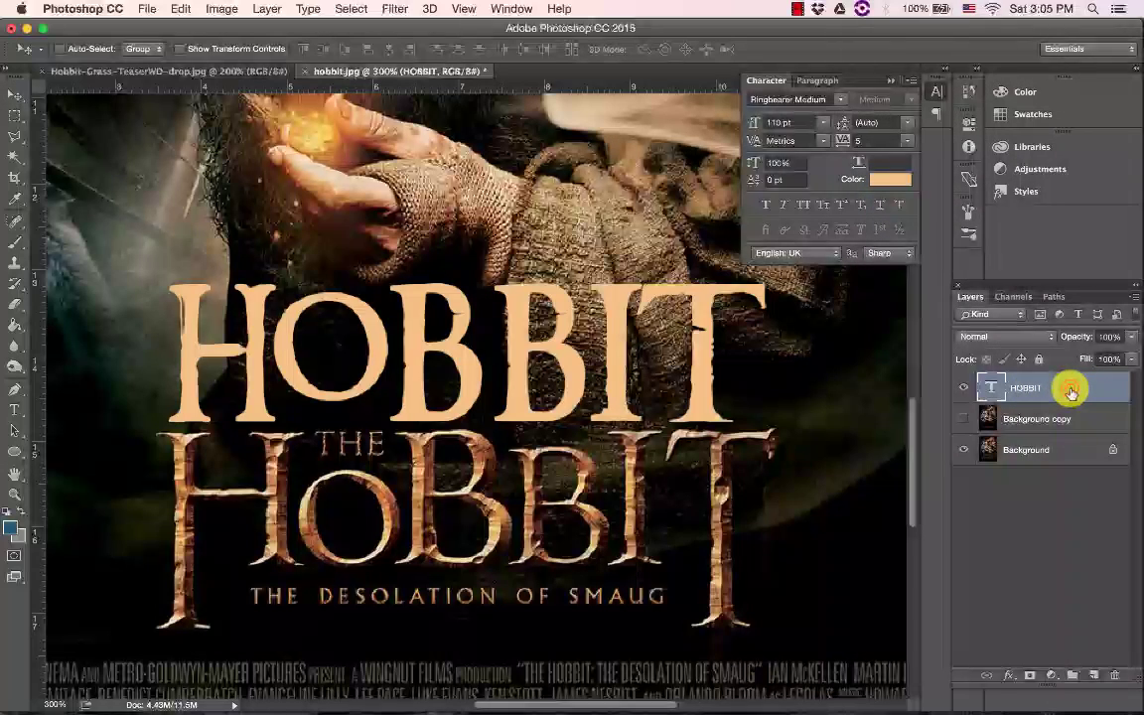
Give the HOBBIT text a Bevel & Emboss layer style with the Chisel Hard technique, including Contour and Texture
{"action": "double_click", "coordinate": [1070, 391]}
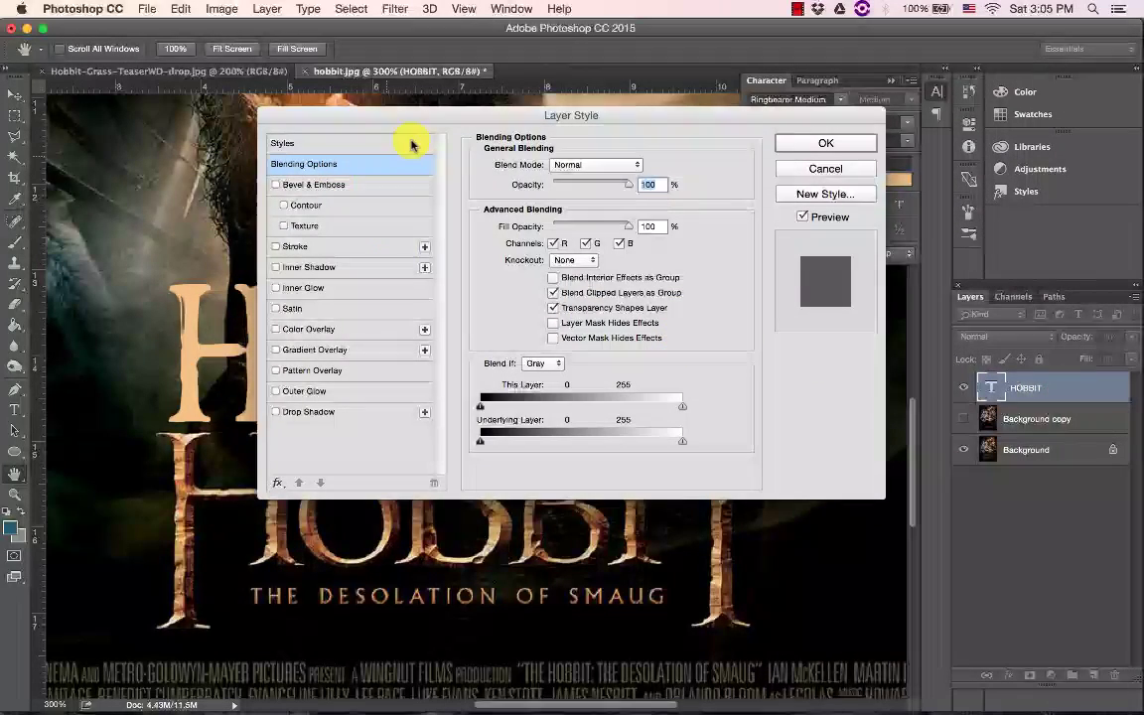
{"action": "left_click_drag", "start_coordinate": [442, 115], "coordinate": [693, 113]}
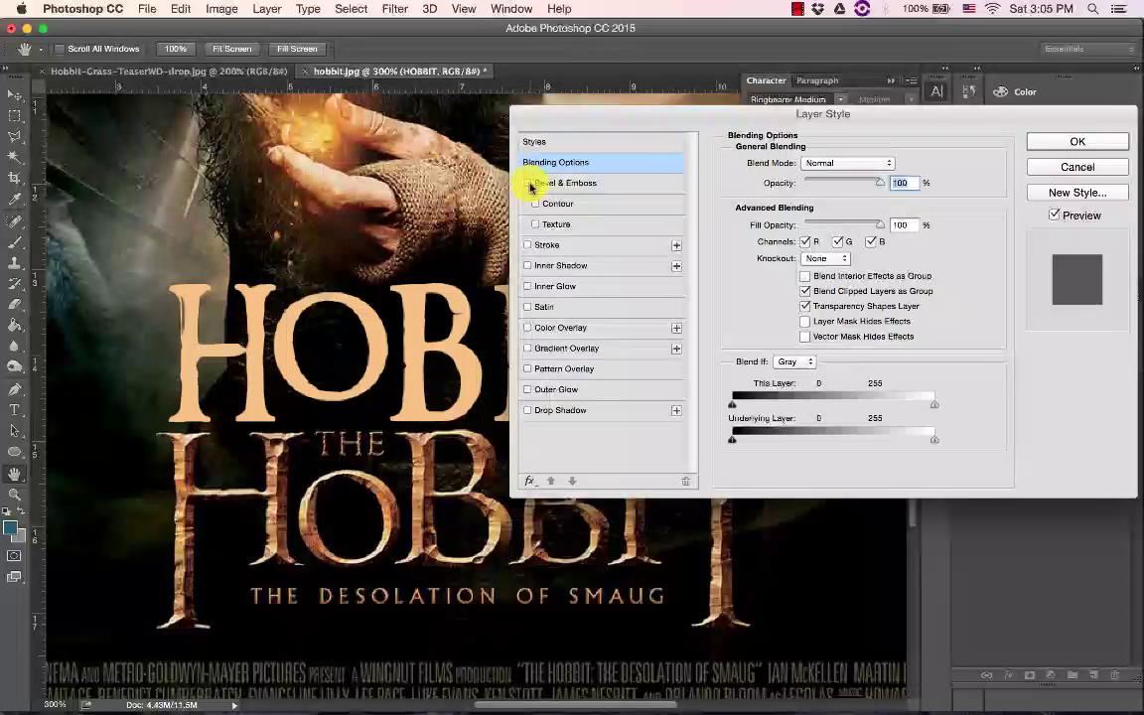
{"action": "left_click", "coordinate": [527, 183]}
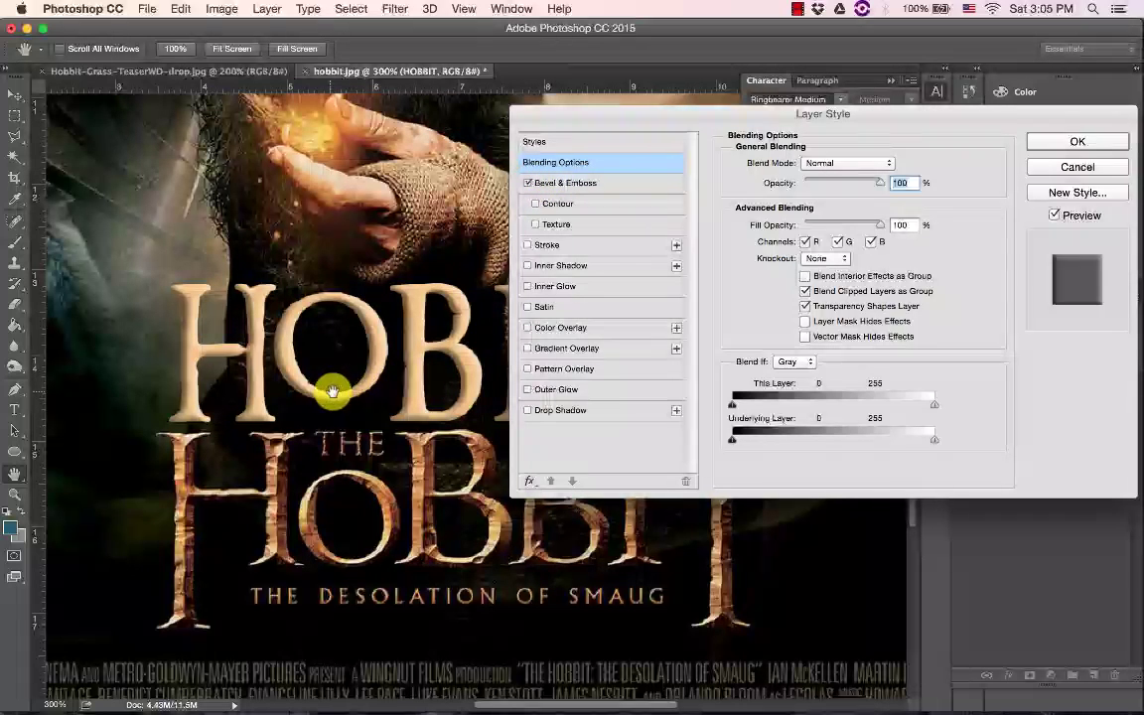
{"action": "left_click", "coordinate": [580, 181]}
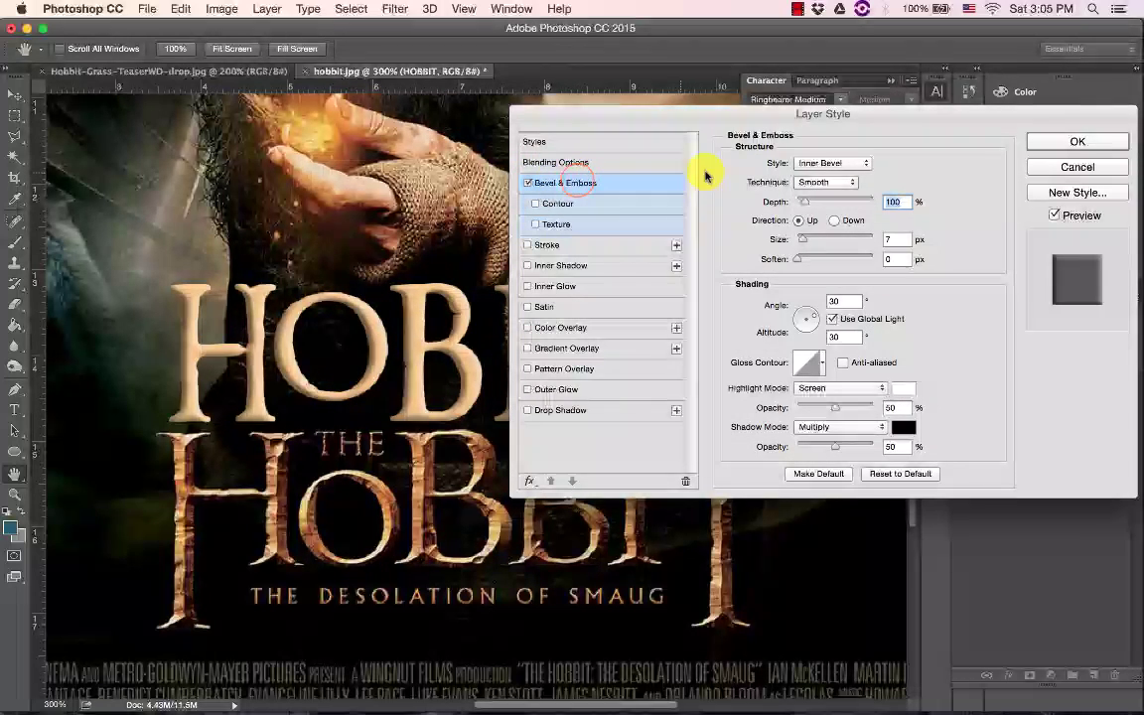
{"action": "left_click", "coordinate": [815, 183]}
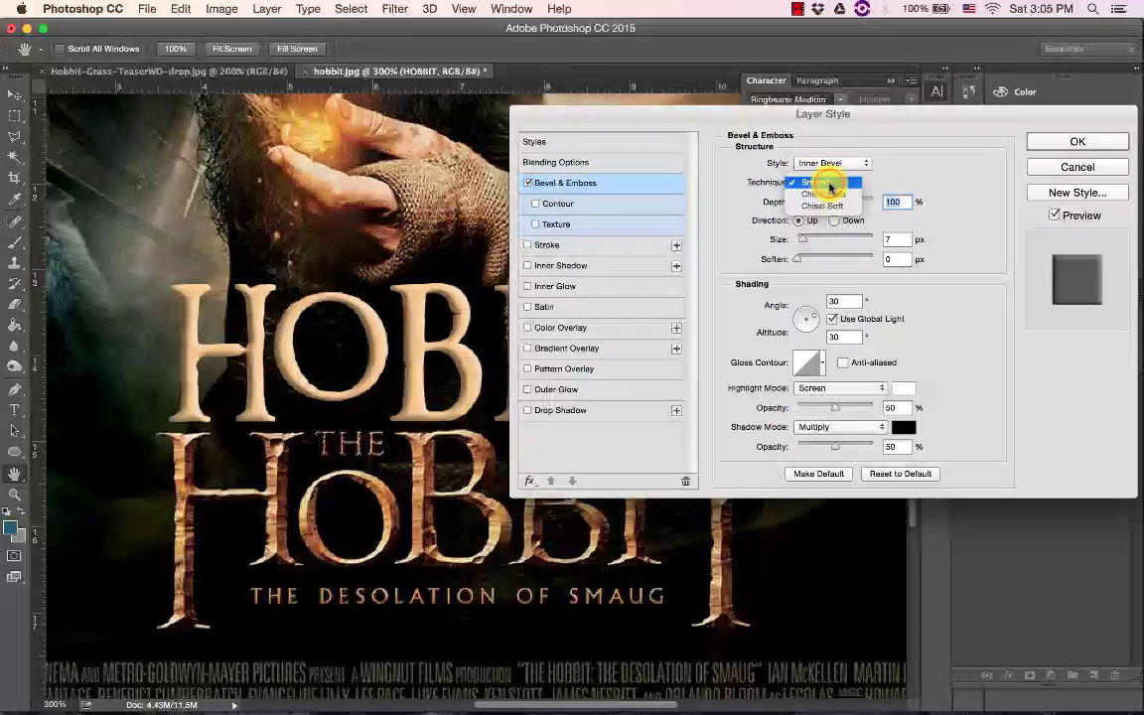
{"action": "left_click", "coordinate": [833, 194]}
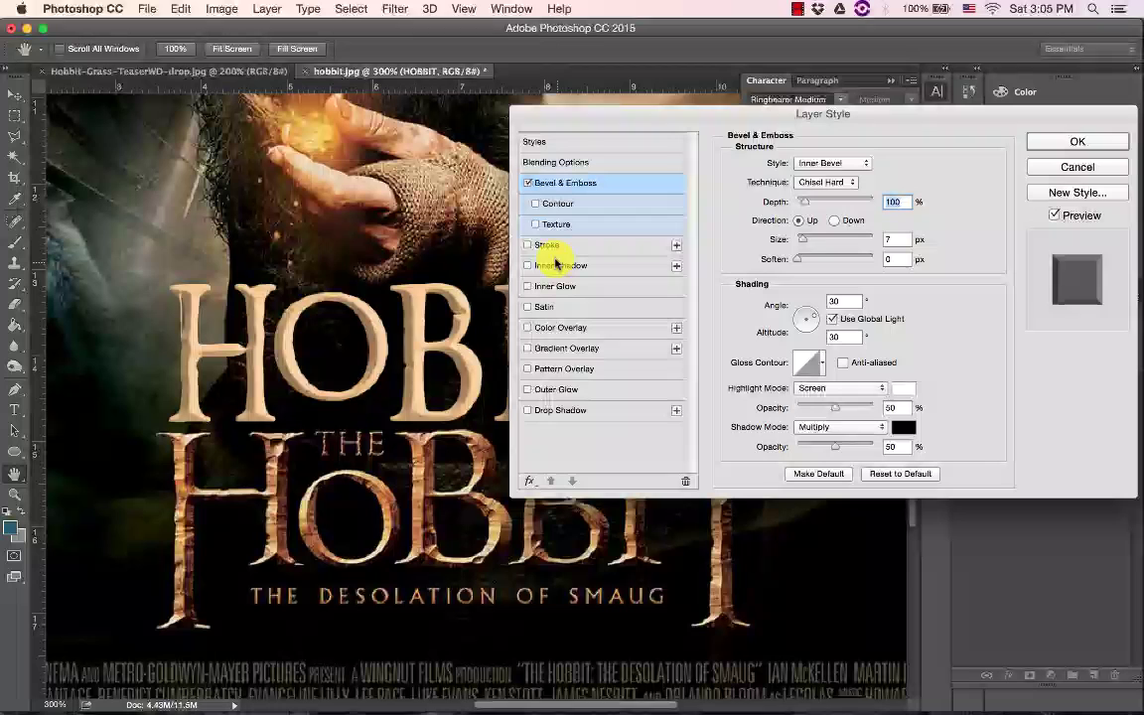
{"action": "left_click", "coordinate": [537, 204]}
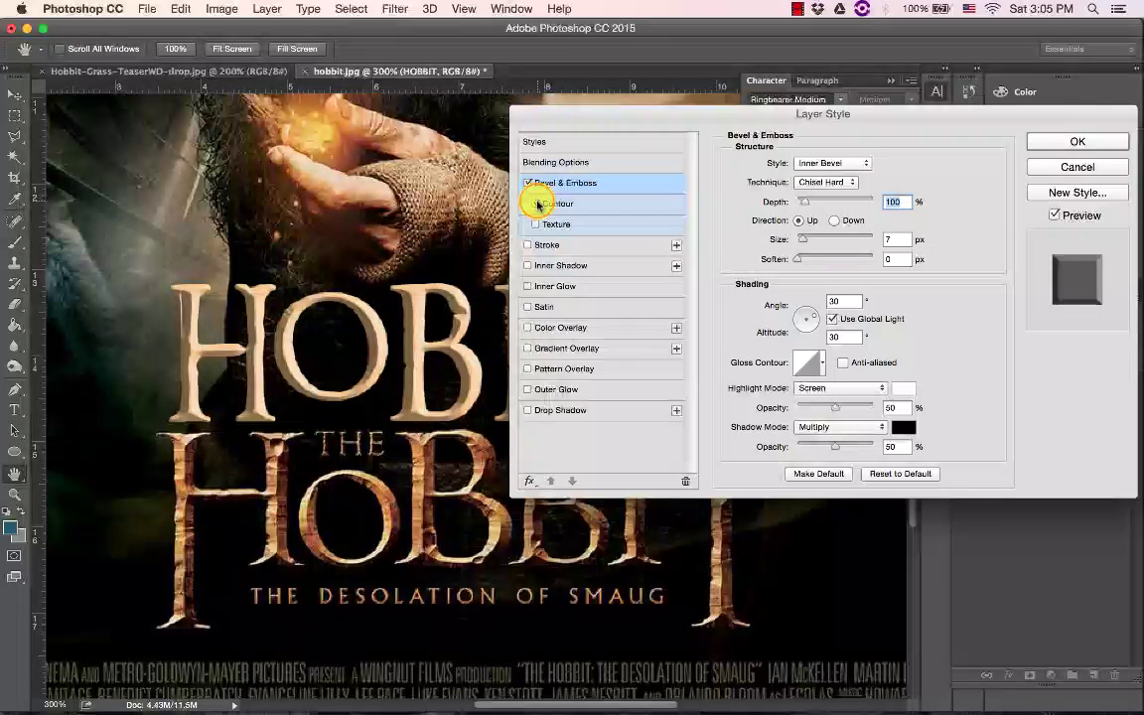
{"action": "left_click", "coordinate": [535, 224]}
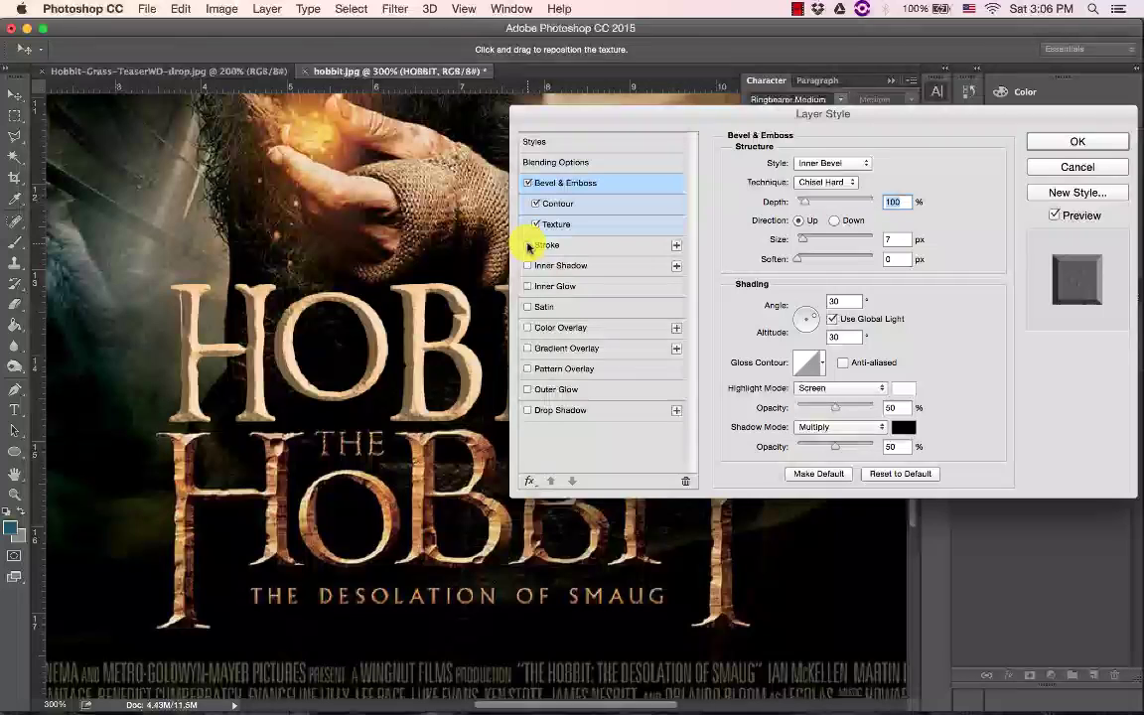
Add an Inner Glow to the HOBBIT text, leave Stroke, Inner Shadow, Satin and Outer Glow off, and apply the layer style
{"action": "left_click", "coordinate": [527, 246]}
{"action": "left_click", "coordinate": [527, 248]}
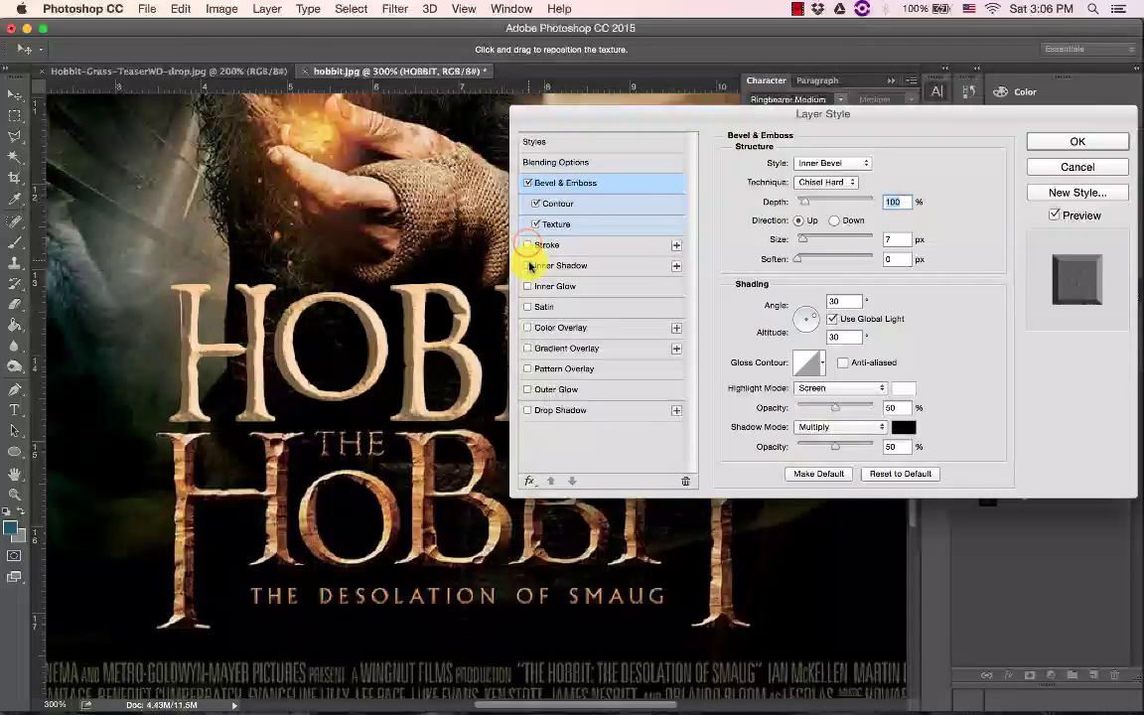
{"action": "left_click", "coordinate": [527, 267]}
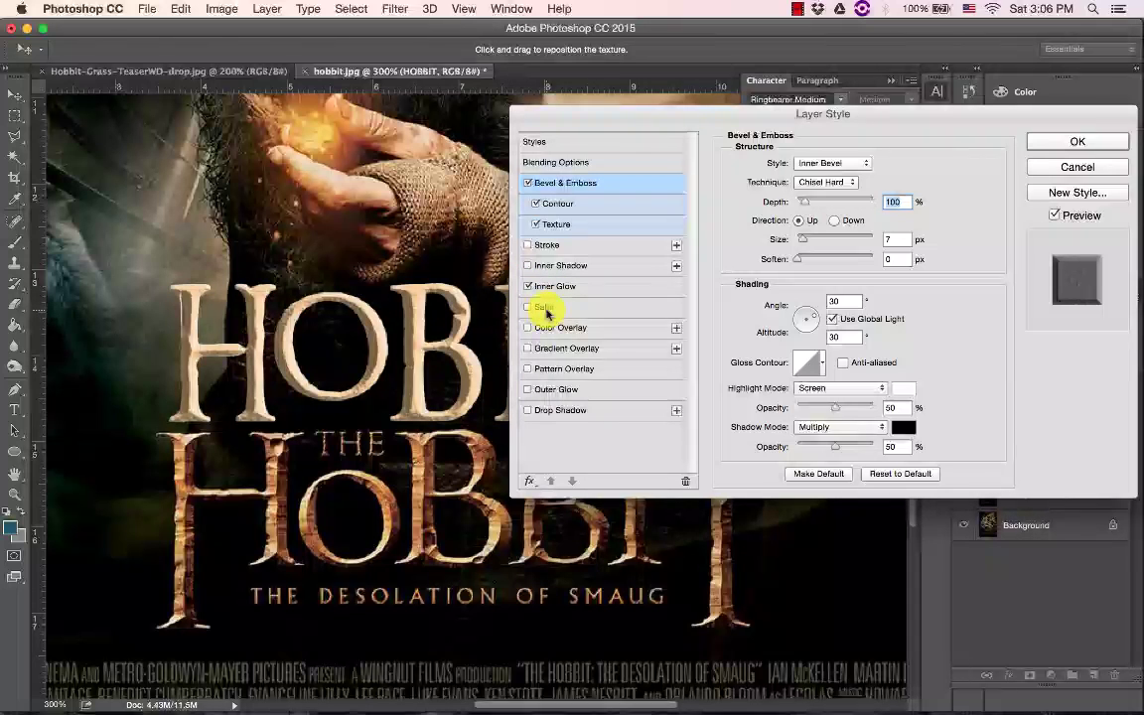
{"action": "left_click", "coordinate": [545, 310]}
{"action": "left_click", "coordinate": [528, 307]}
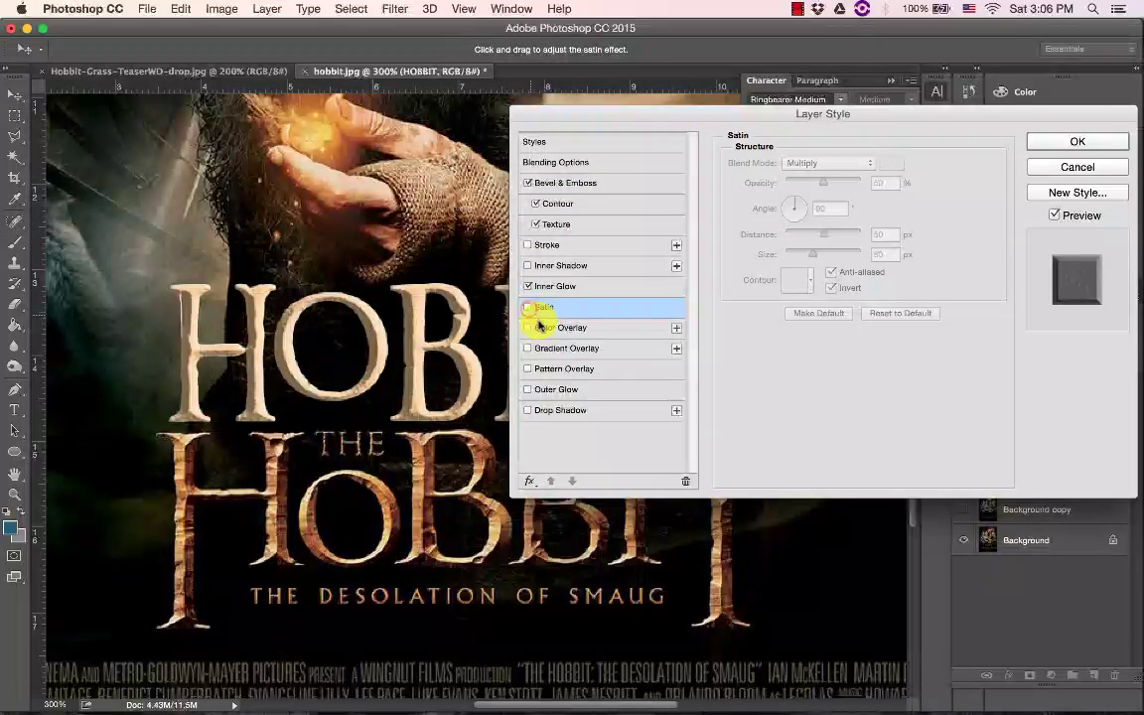
{"action": "left_click", "coordinate": [545, 391]}
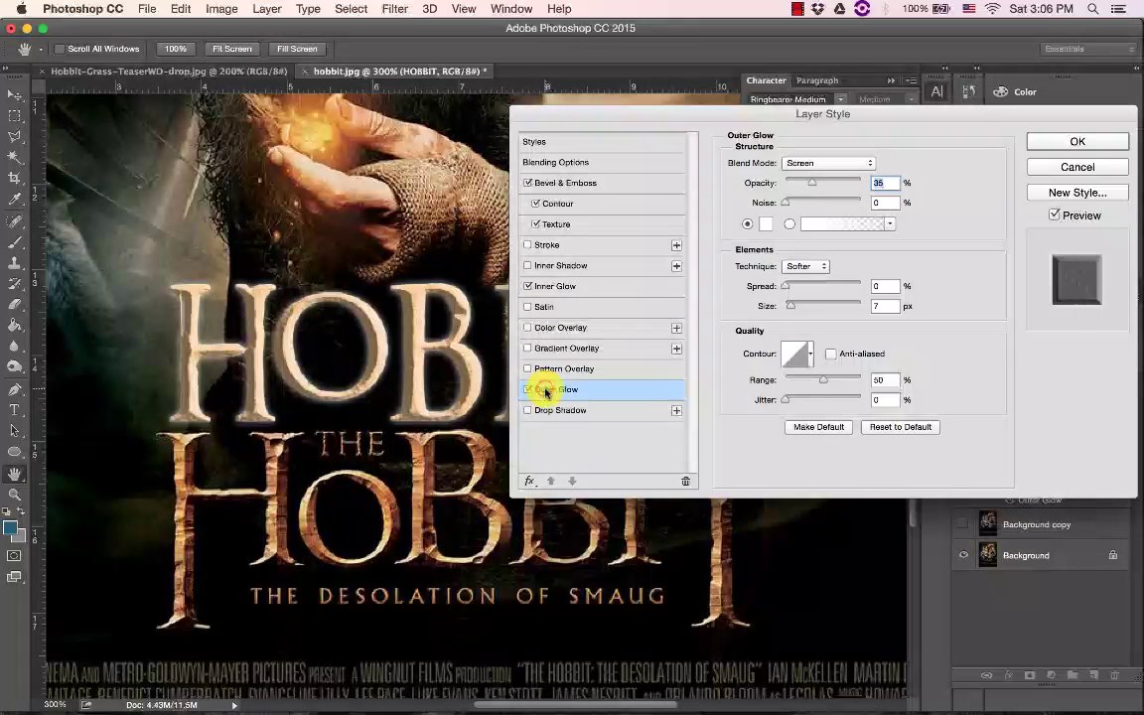
{"action": "left_click", "coordinate": [529, 389]}
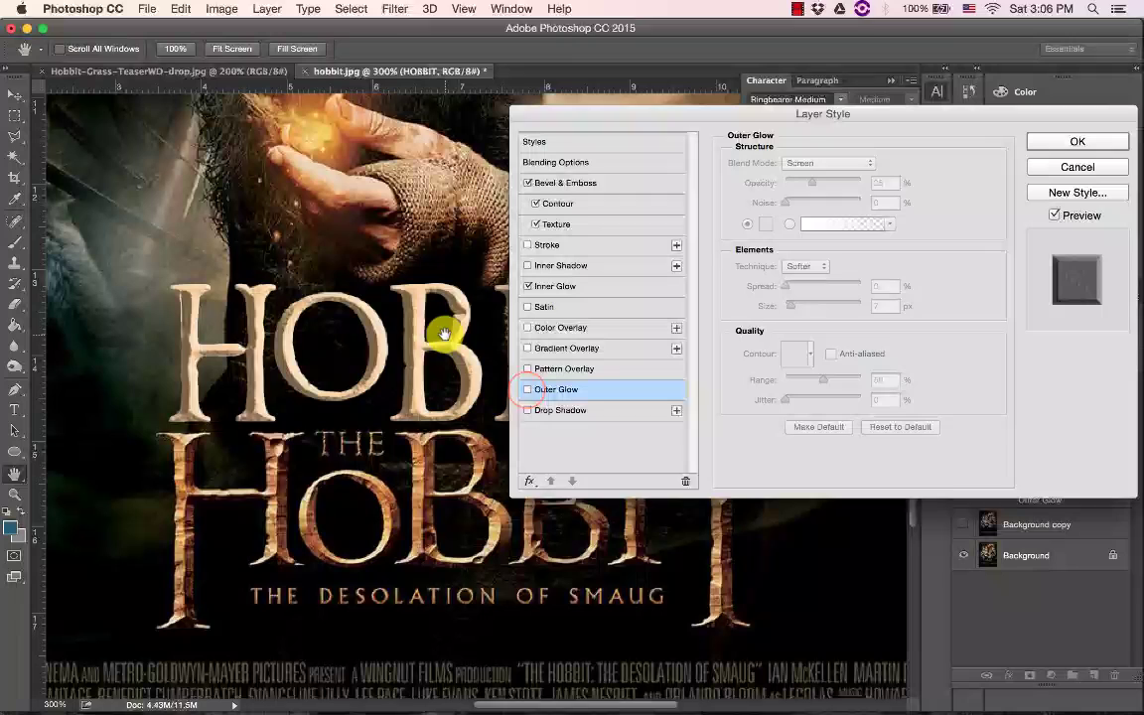
{"action": "left_click", "coordinate": [1073, 144]}
Shift the HOBBIT text and nudge its left edge back in line with the original title
{"action": "mouse_move", "coordinate": [517, 320]}
{"action": "left_mouse_down"}
{"action": "mouse_move", "coordinate": [526, 317]}
{"action": "mouse_move", "coordinate": [523, 331]}
{"action": "left_mouse_up"}
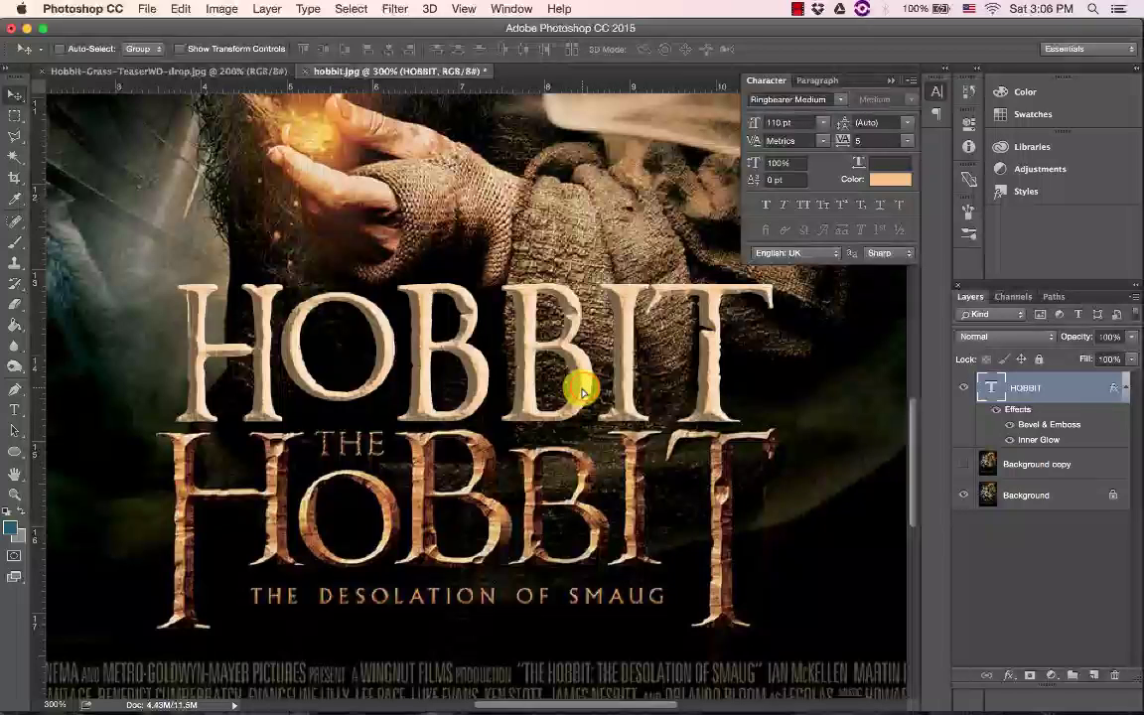
{"action": "key", "text": "Left"}
{"action": "key", "text": "Left"}
{"action": "key", "text": "Left"}
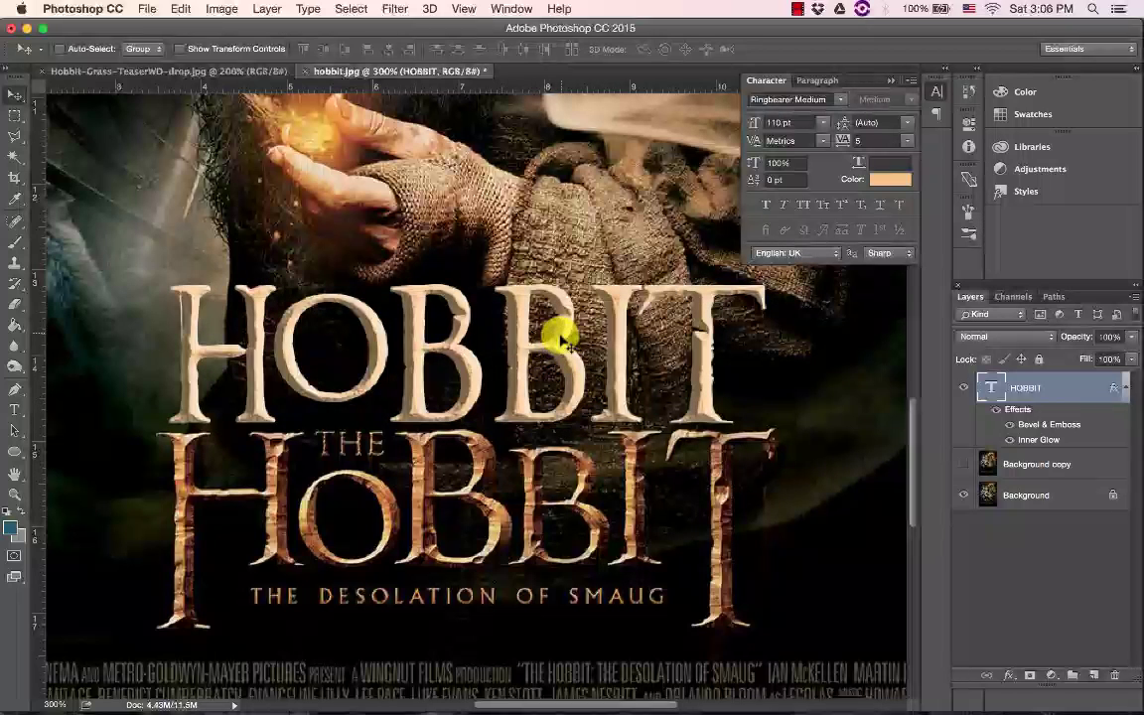
Switch to Chrome and run a Google image search for "gold metal texture" in a new tab
{"action": "mouse_move", "coordinate": [370, 695]}
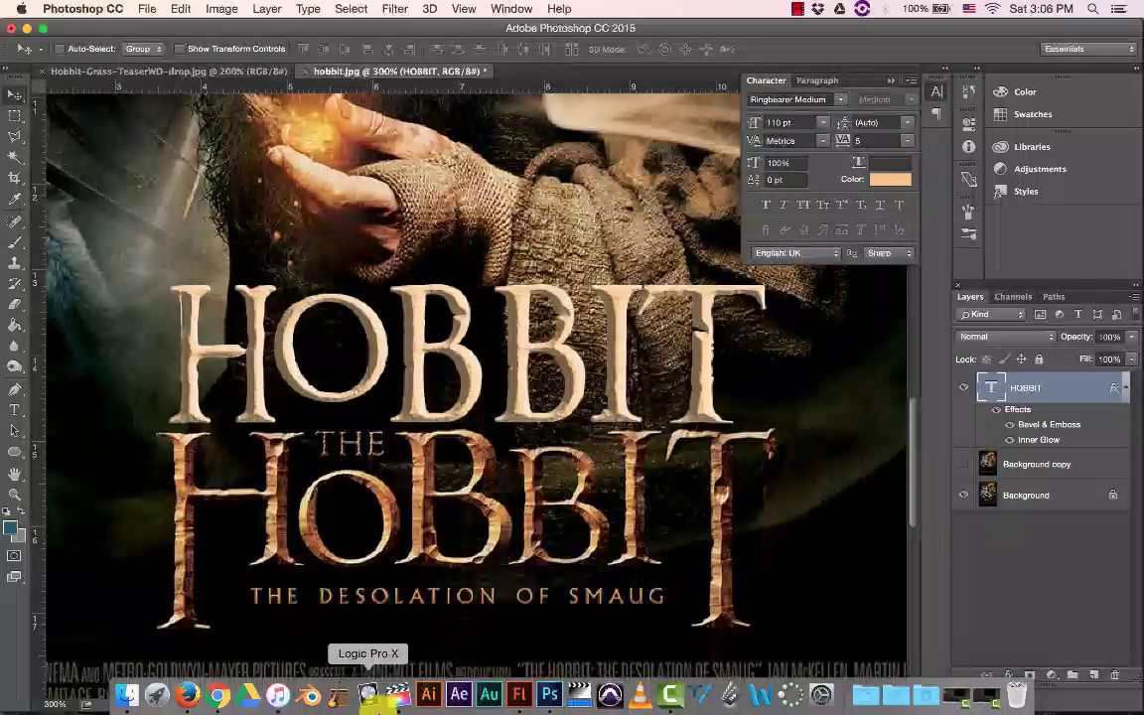
{"action": "left_click", "coordinate": [224, 698]}
{"action": "left_click", "coordinate": [863, 36]}
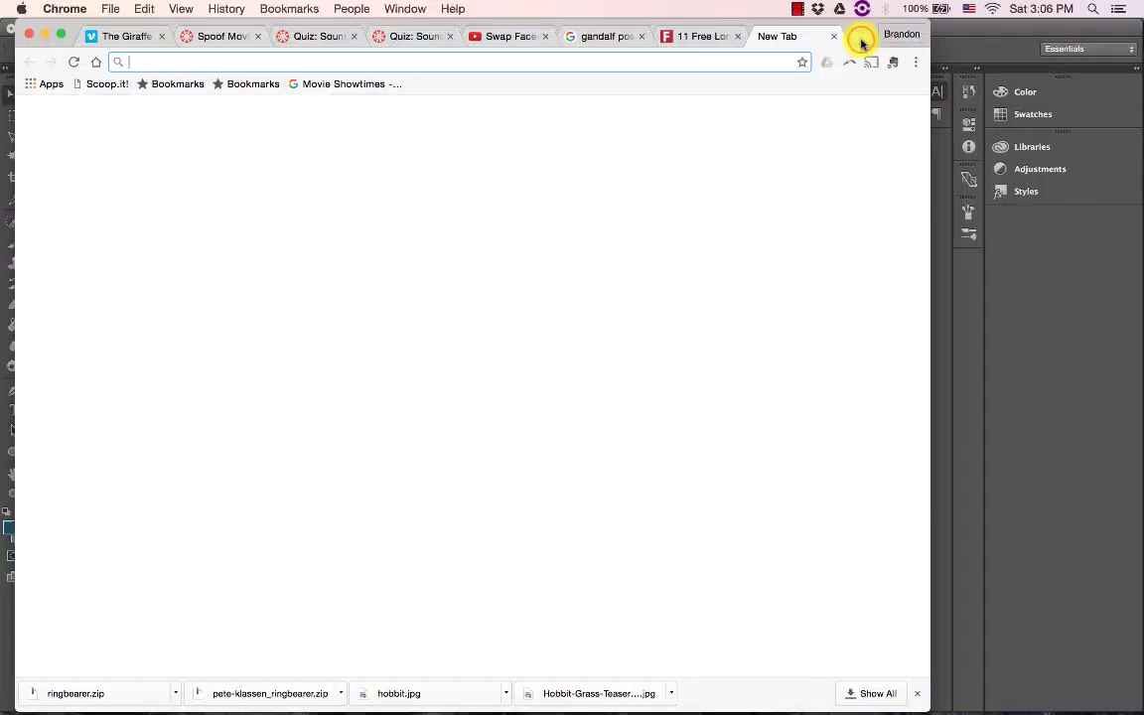
{"action": "type", "text": "GOLD MET"}
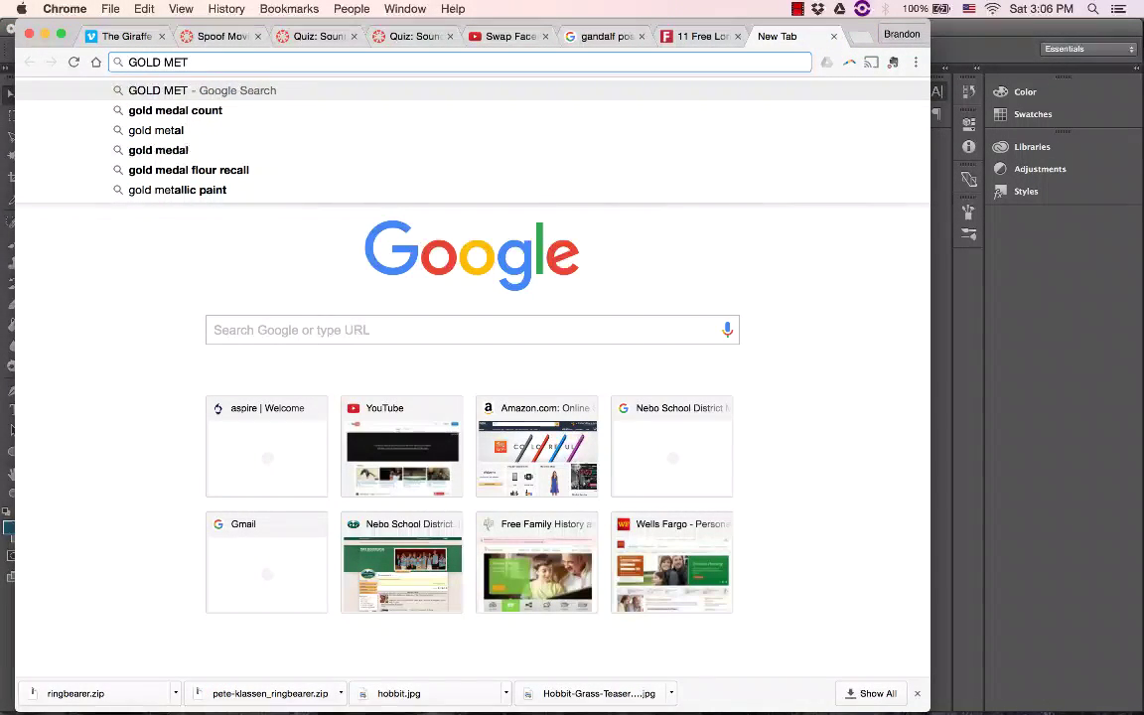
{"action": "type", "text": "al tex"}
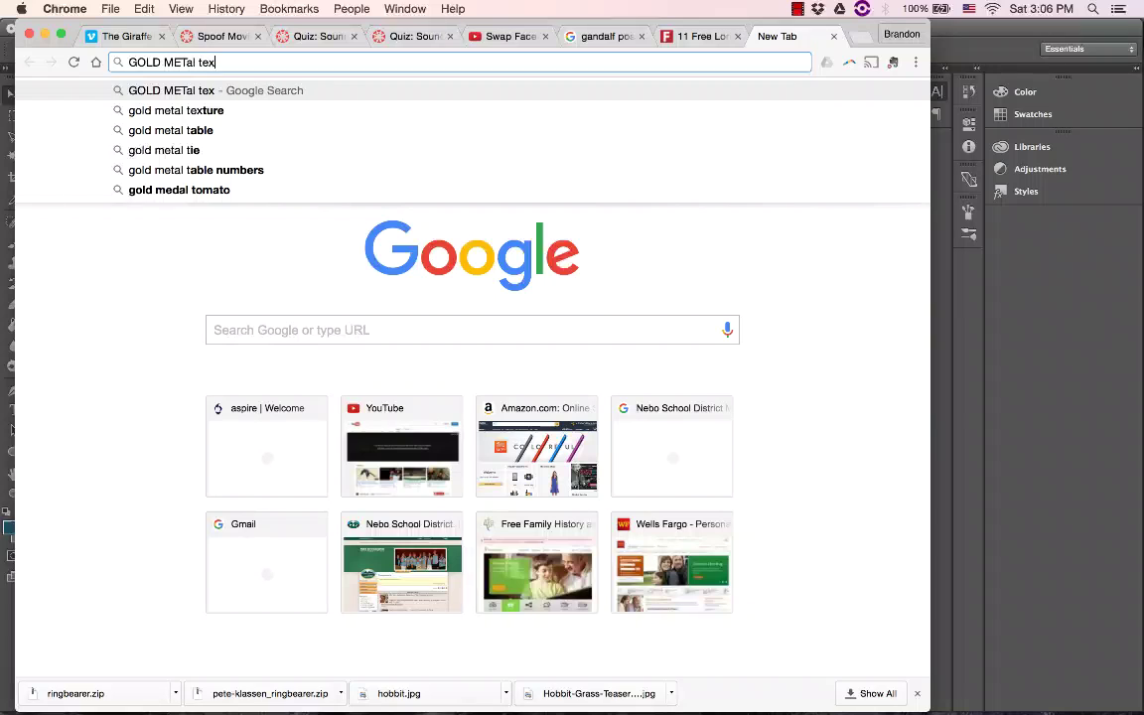
{"action": "type", "text": "tures"}
{"action": "key", "text": "BackSpace"}
{"action": "key", "text": "Return"}
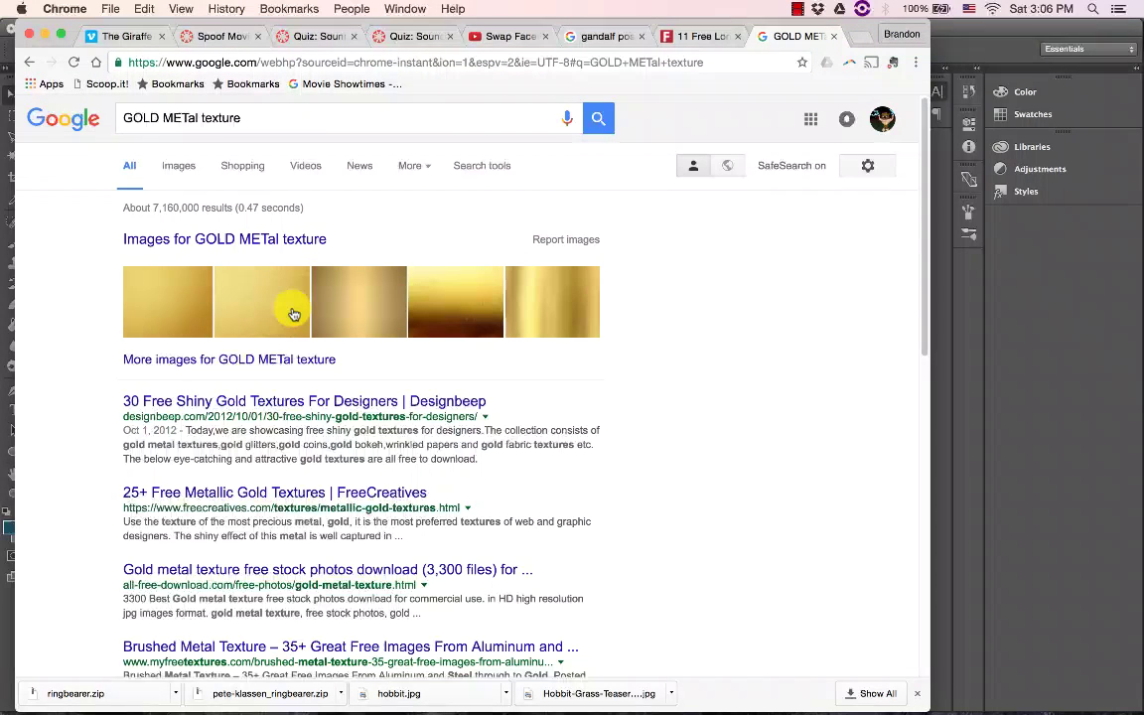
{"action": "left_click", "coordinate": [184, 169]}
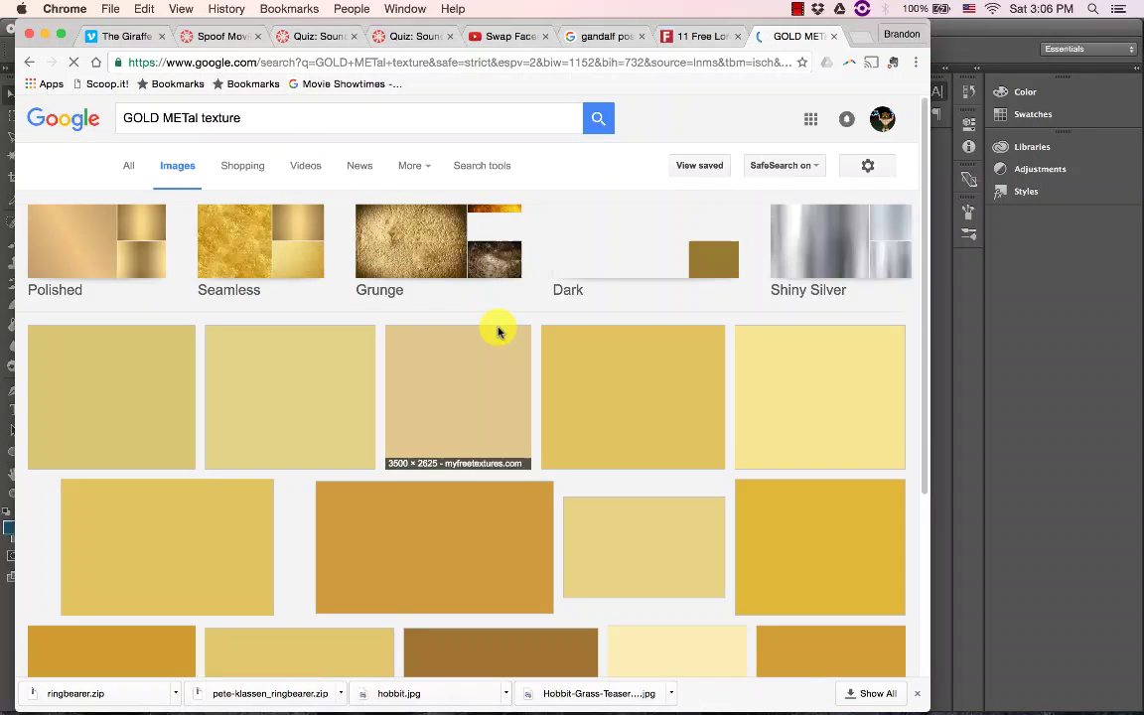
Narrow the image results to Grunge and open the slodive.com Gold Platter texture at full size
{"action": "left_click_drag", "start_coordinate": [447, 20], "coordinate": [866, 26]}
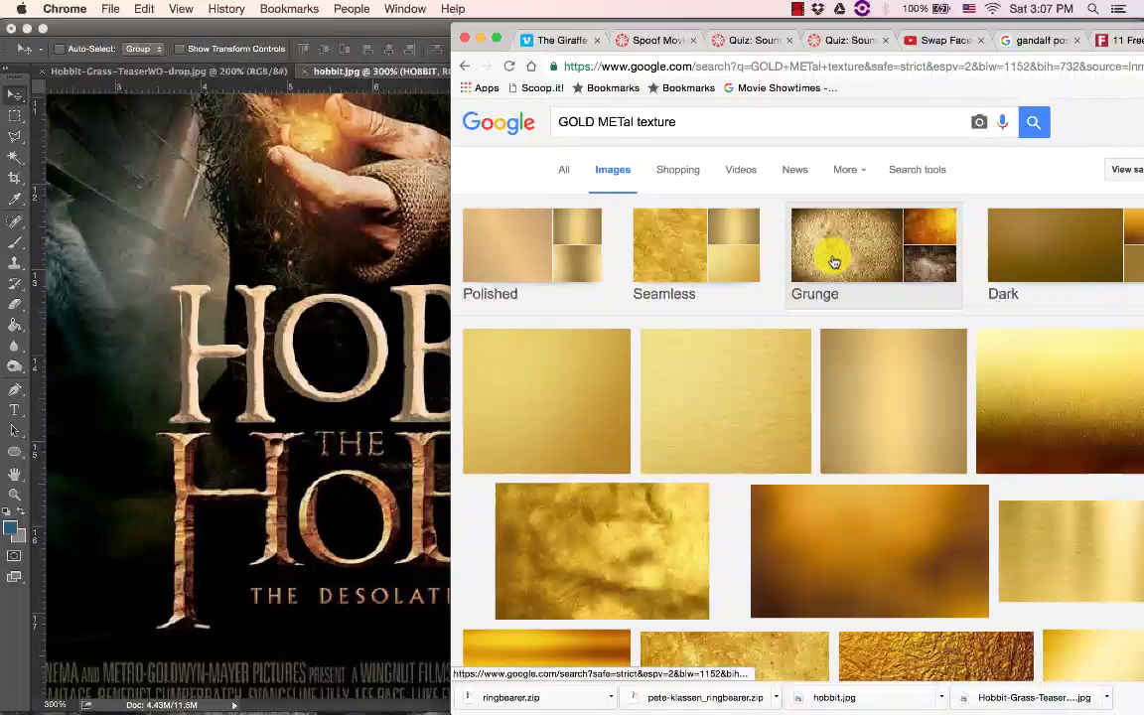
{"action": "left_click", "coordinate": [834, 261]}
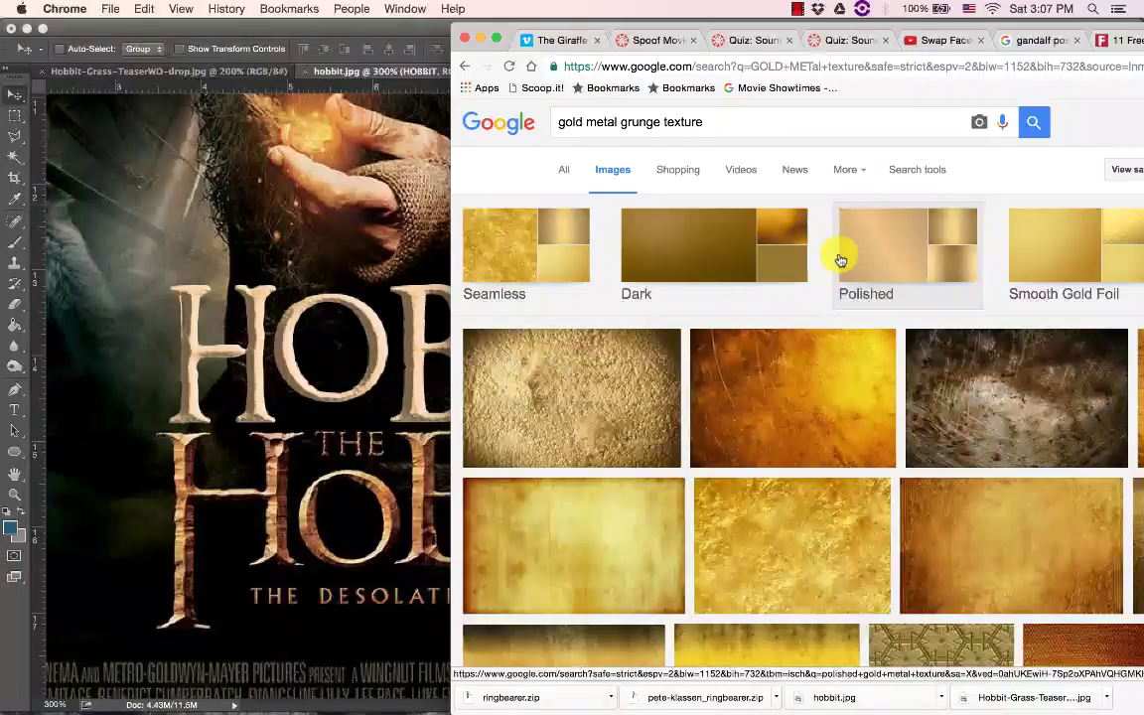
{"action": "left_click", "coordinate": [501, 306]}
{"action": "left_click", "coordinate": [497, 178]}
{"action": "scroll", "coordinate": [492, 298], "scroll_direction": "down", "scroll_amount": 5}
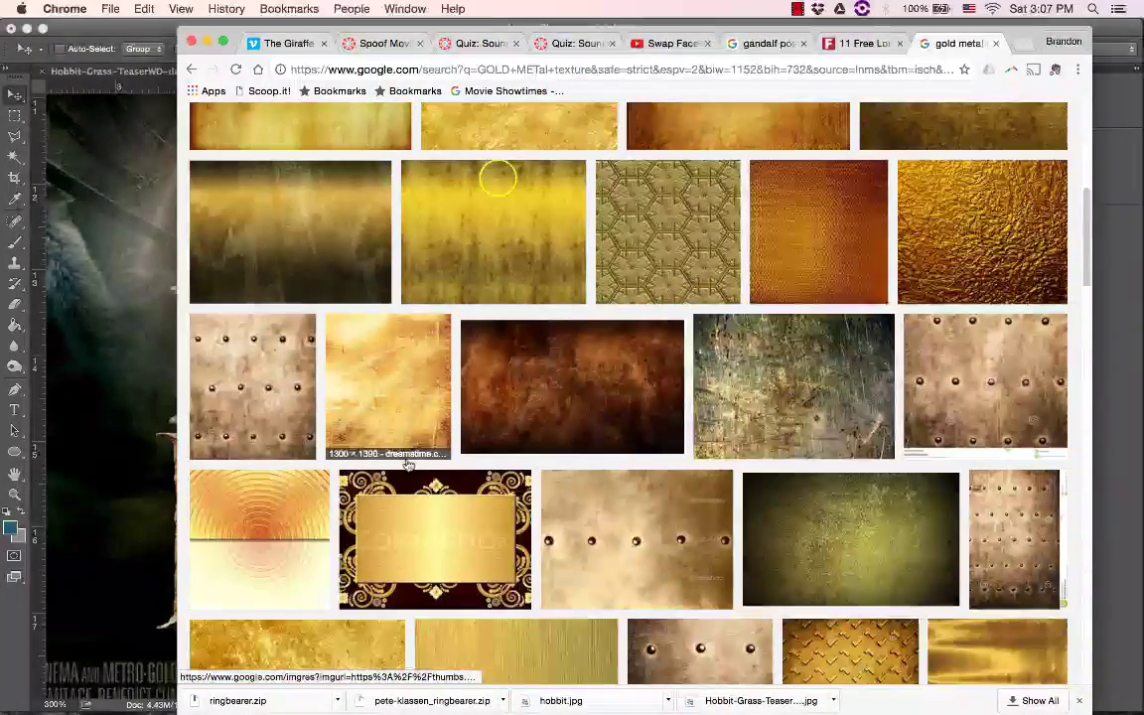
{"action": "scroll", "coordinate": [407, 464], "scroll_direction": "down", "scroll_amount": 3}
{"action": "left_click", "coordinate": [314, 453]}
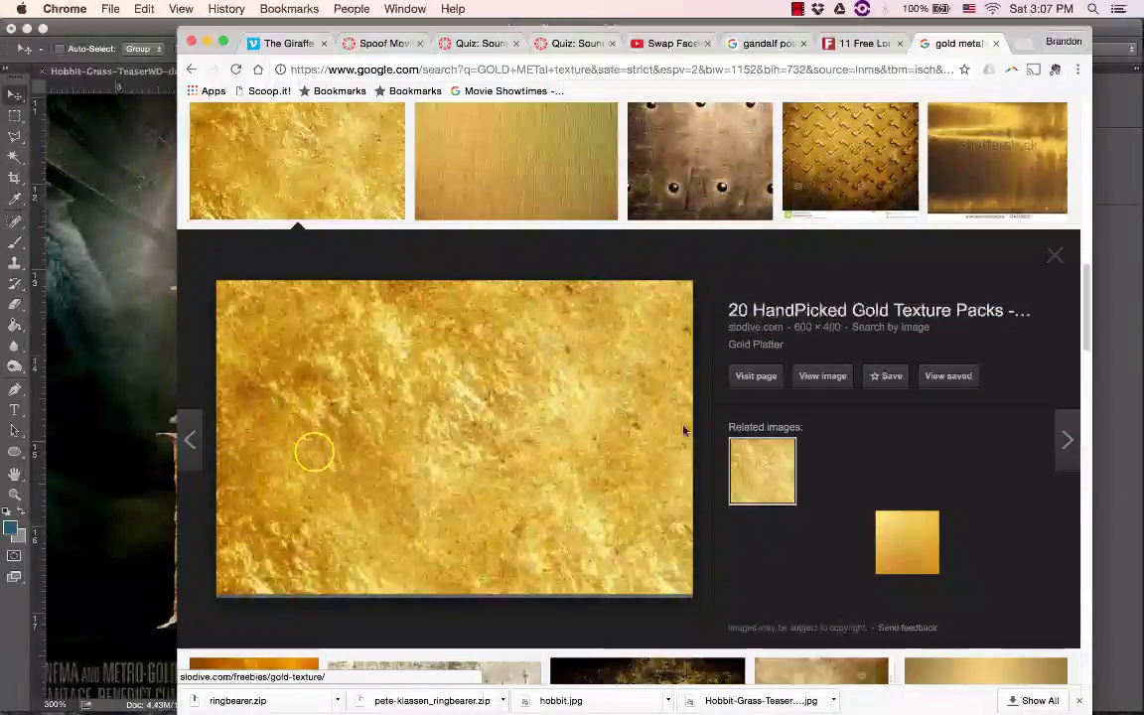
{"action": "left_click", "coordinate": [797, 374]}
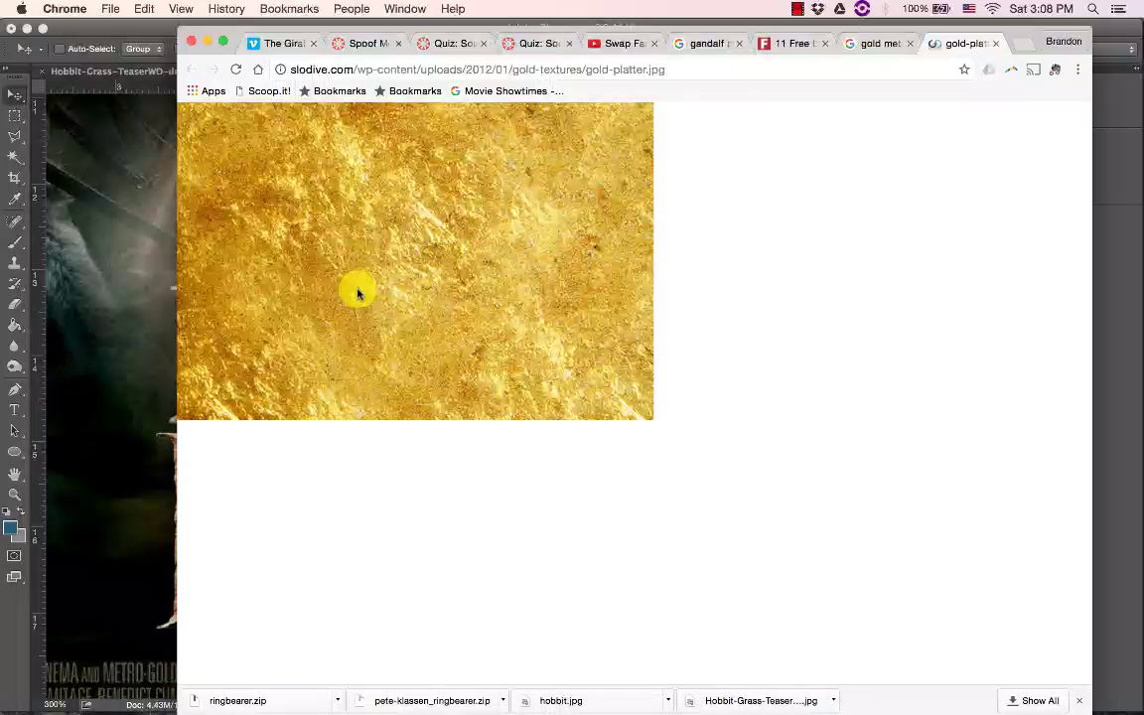
Save the gold texture image as gold-platter.jpg in the Digital Media folder
{"action": "right_click", "coordinate": [389, 225]}
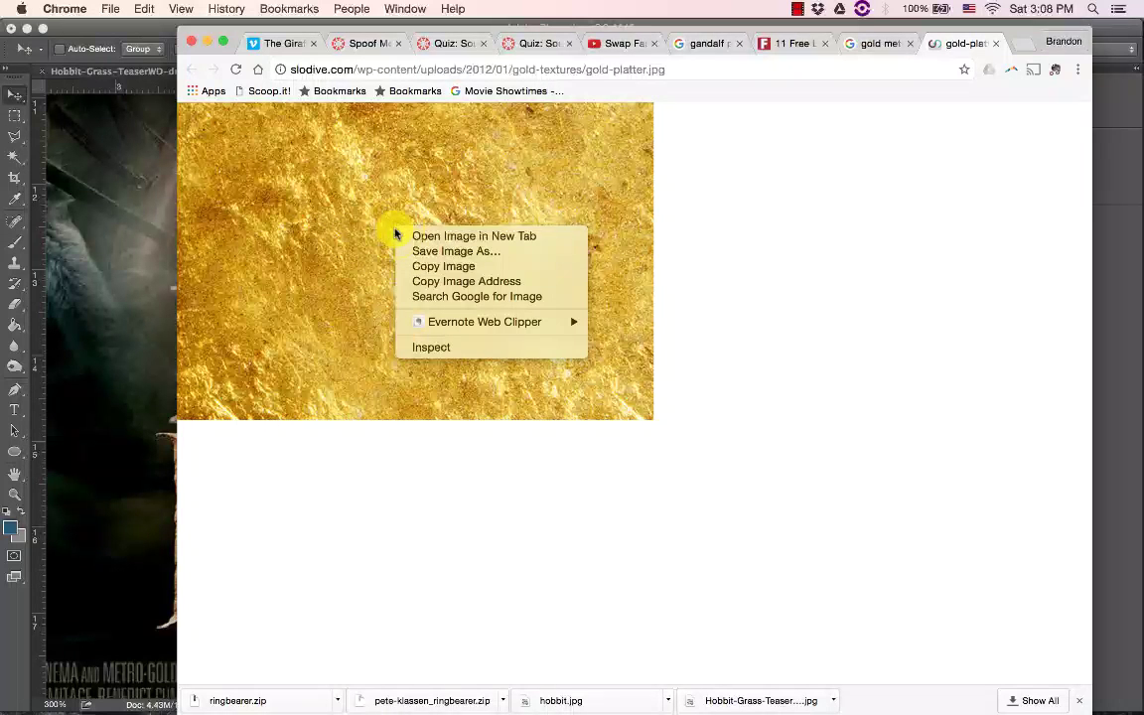
{"action": "left_click", "coordinate": [444, 249]}
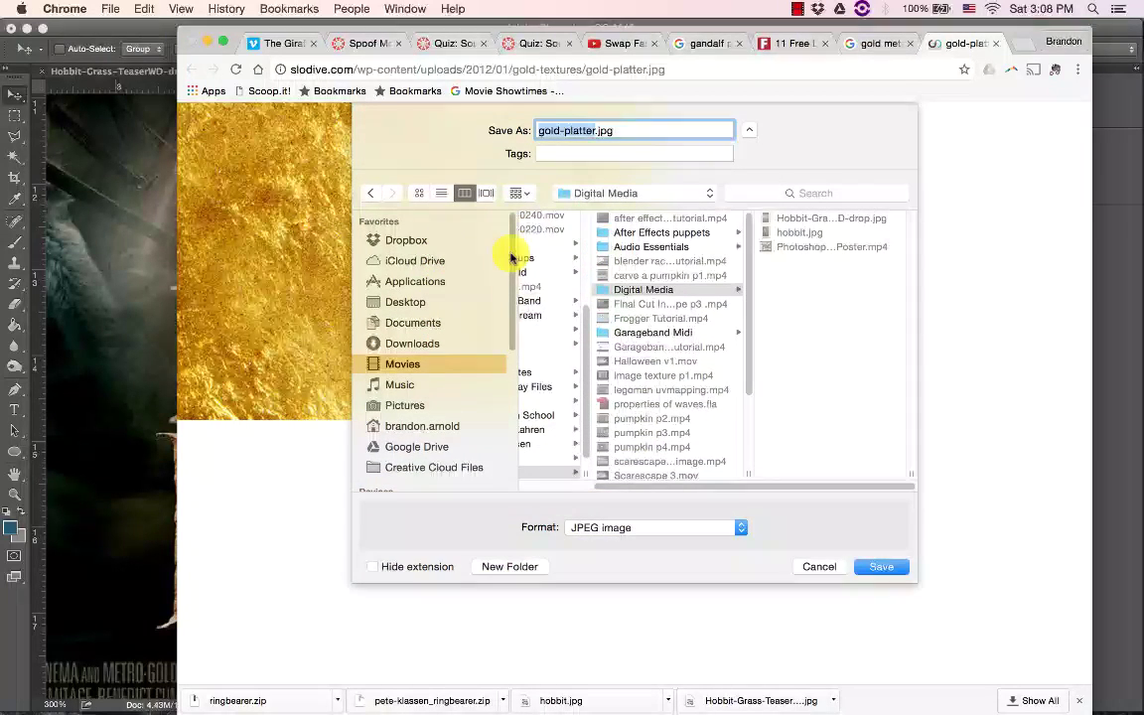
{"action": "left_click", "coordinate": [882, 567]}
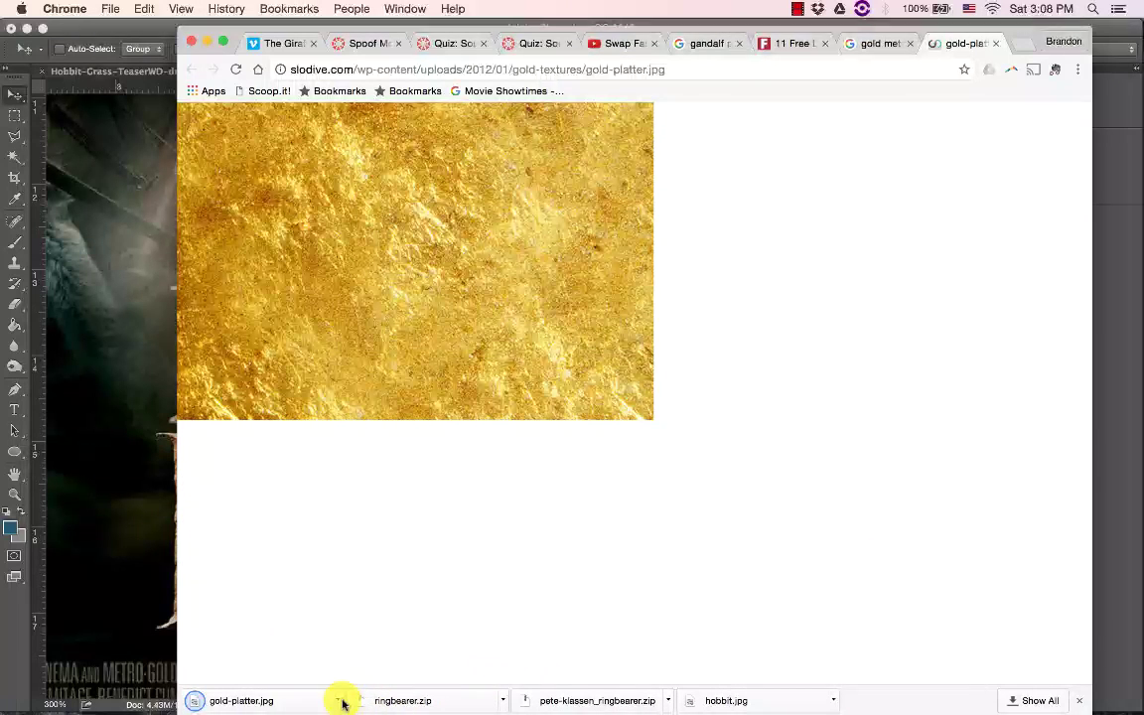
Show the downloaded gold-platter.jpg in Finder and open it with Adobe Photoshop CC 2015
{"action": "left_click", "coordinate": [338, 700]}
{"action": "left_click", "coordinate": [373, 667]}
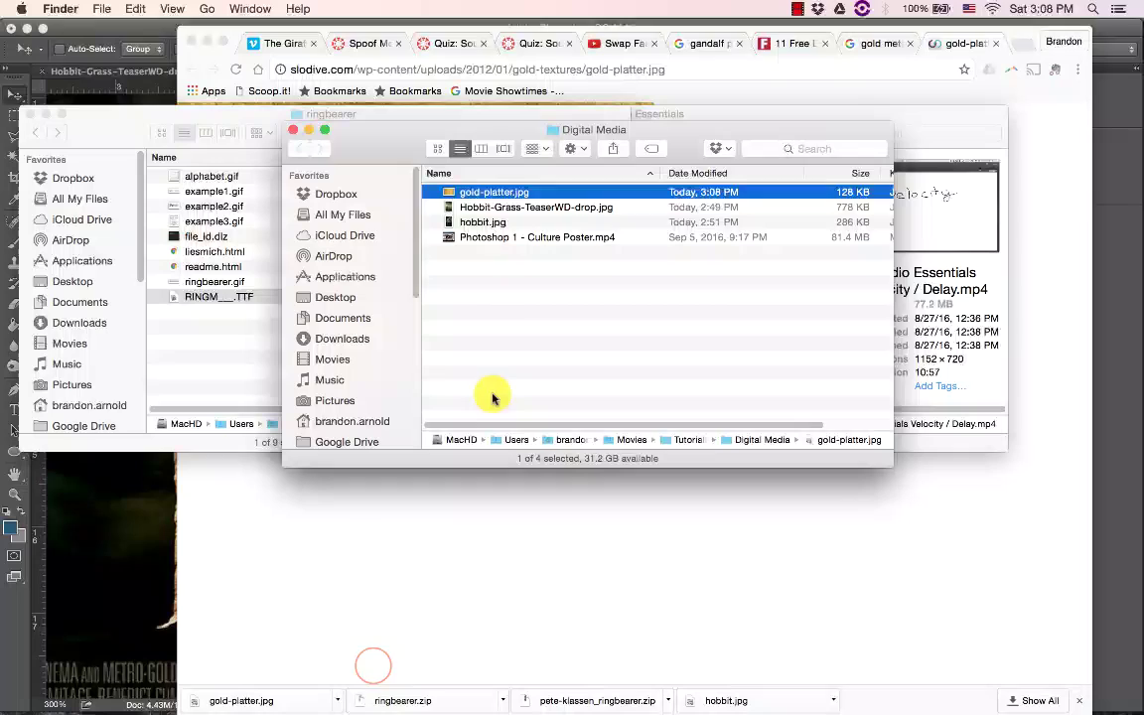
{"action": "right_click", "coordinate": [475, 192]}
{"action": "mouse_move", "coordinate": [539, 211]}
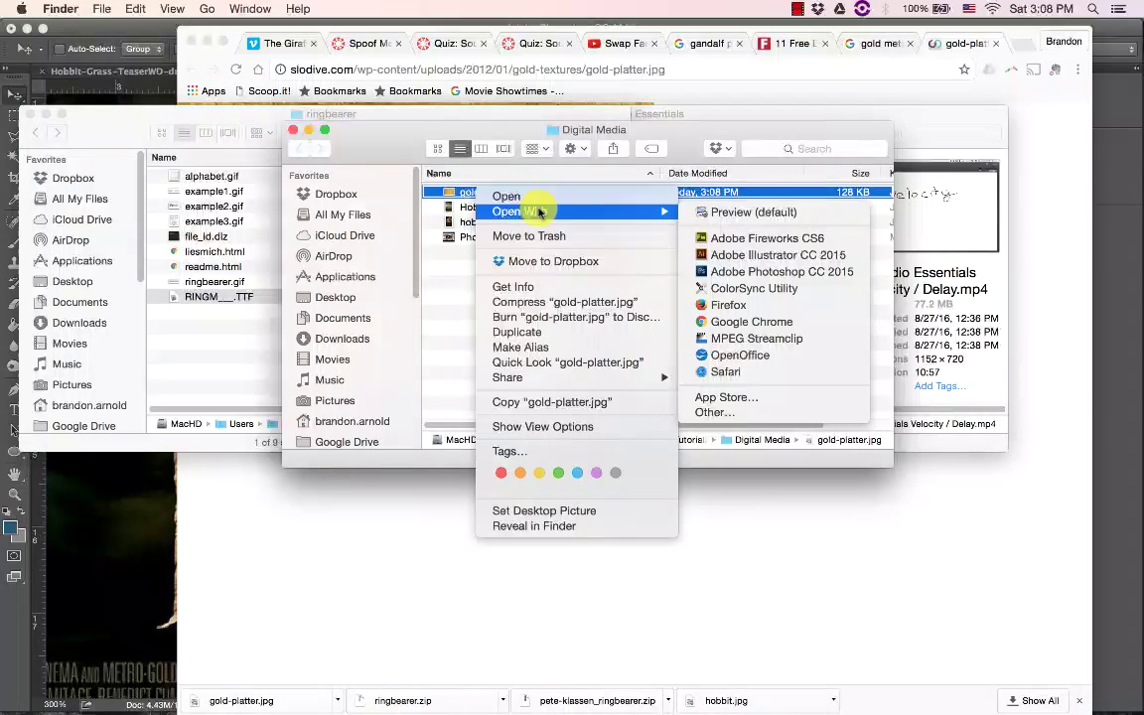
{"action": "left_click", "coordinate": [735, 272]}
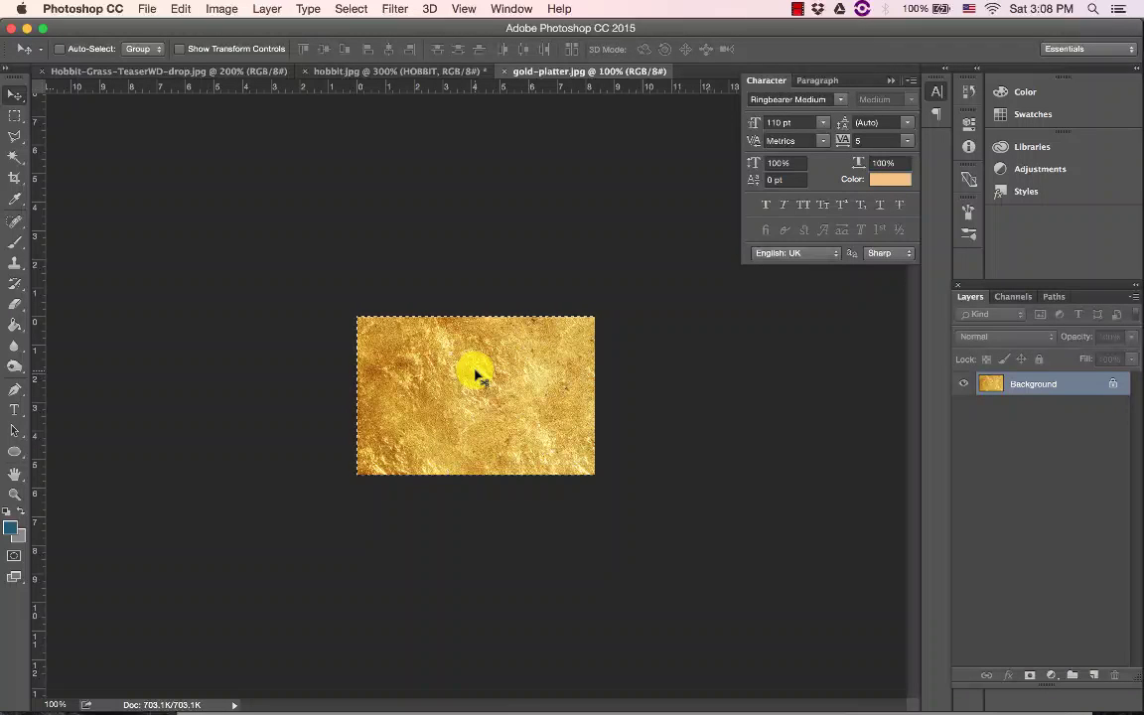
Place the gold texture over the titles in hobbit.jpg and clip it to the HOBBIT text with a clipping mask
{"action": "left_click", "coordinate": [316, 74]}
{"action": "left_click_drag", "start_coordinate": [589, 359], "coordinate": [592, 359]}
{"action": "left_click_drag", "start_coordinate": [490, 328], "coordinate": [524, 251]}
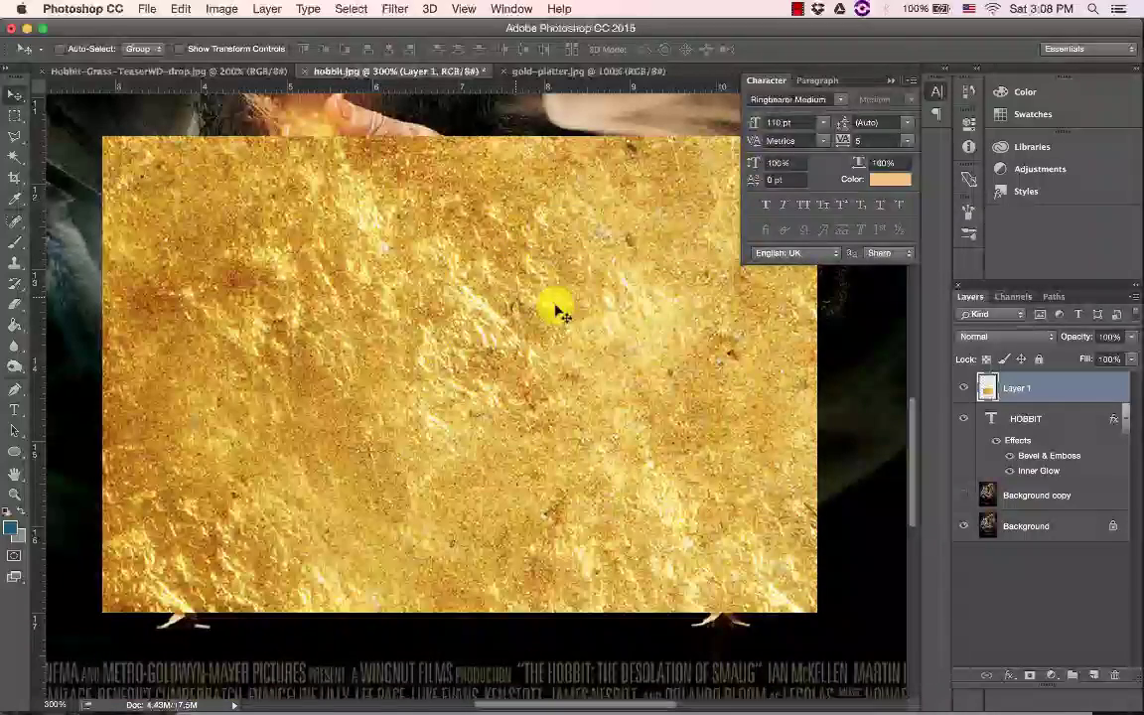
{"action": "right_click", "coordinate": [1058, 390]}
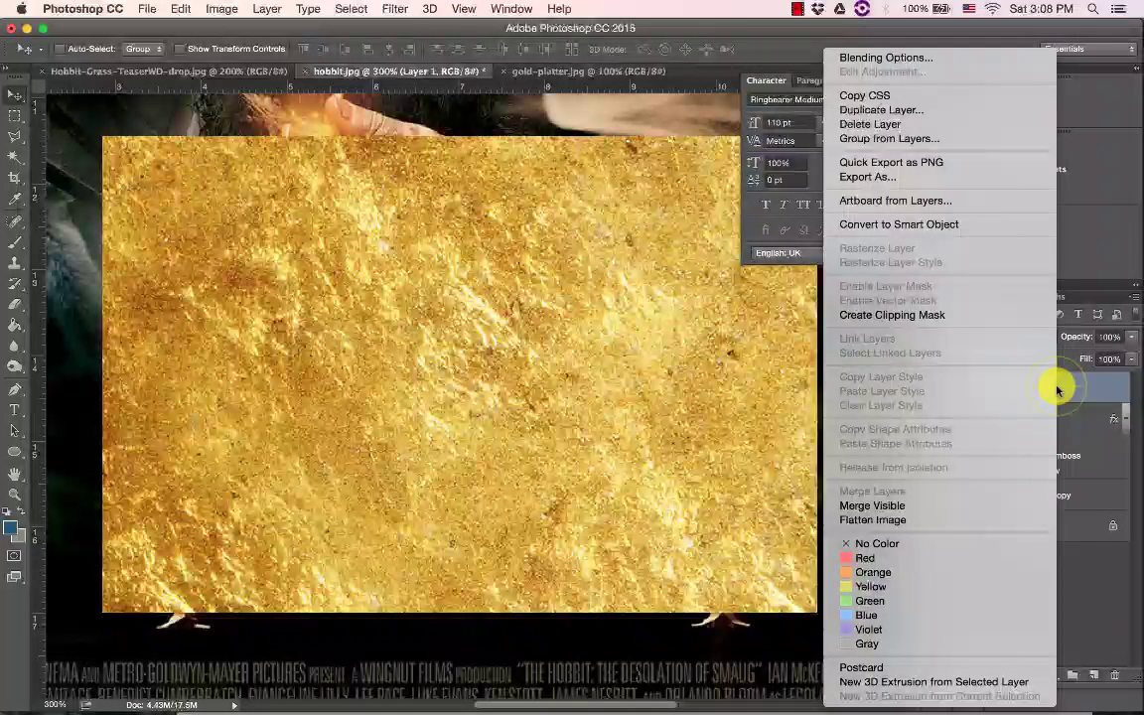
{"action": "left_click", "coordinate": [938, 315]}
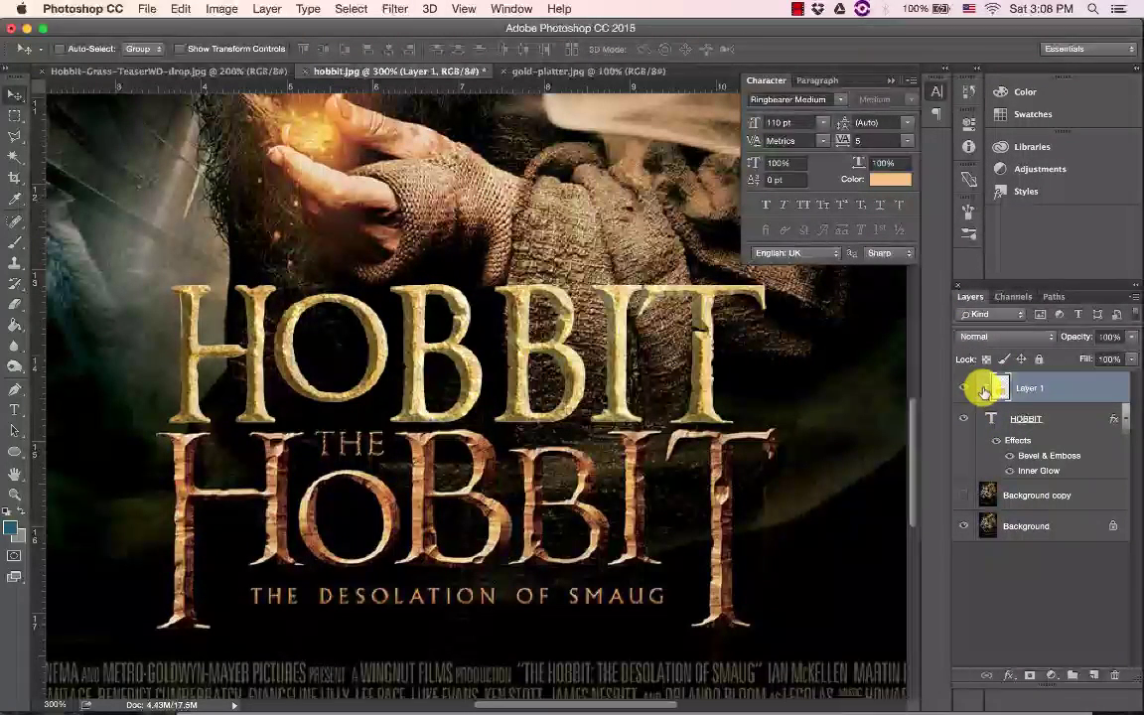
Move the clipped gold texture on Layer 1 downward within the HOBBIT lettering
{"action": "left_click", "coordinate": [1002, 422]}
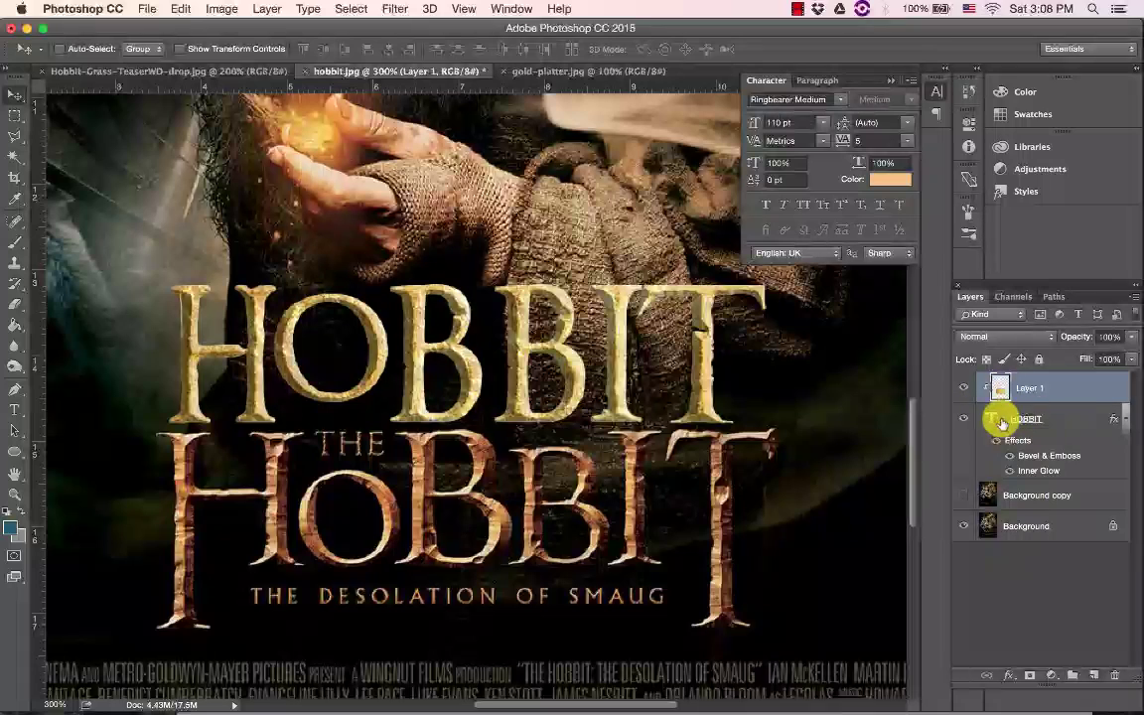
{"action": "left_click", "coordinate": [996, 423]}
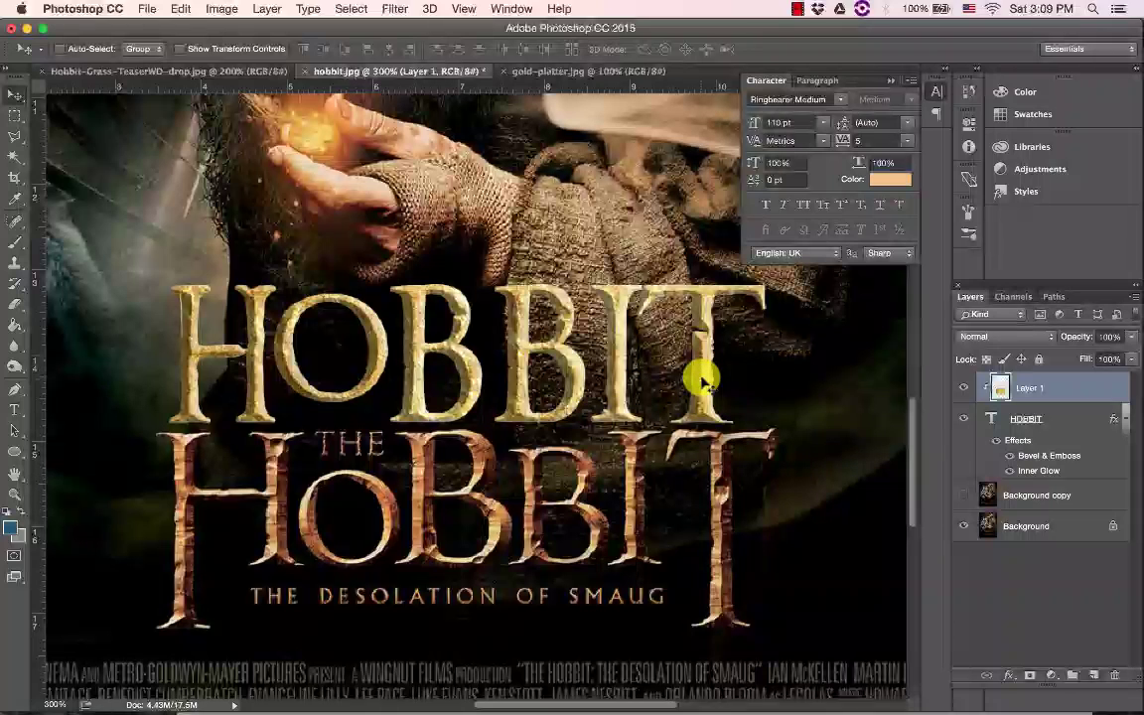
{"action": "left_click_drag", "start_coordinate": [700, 364], "coordinate": [705, 447]}
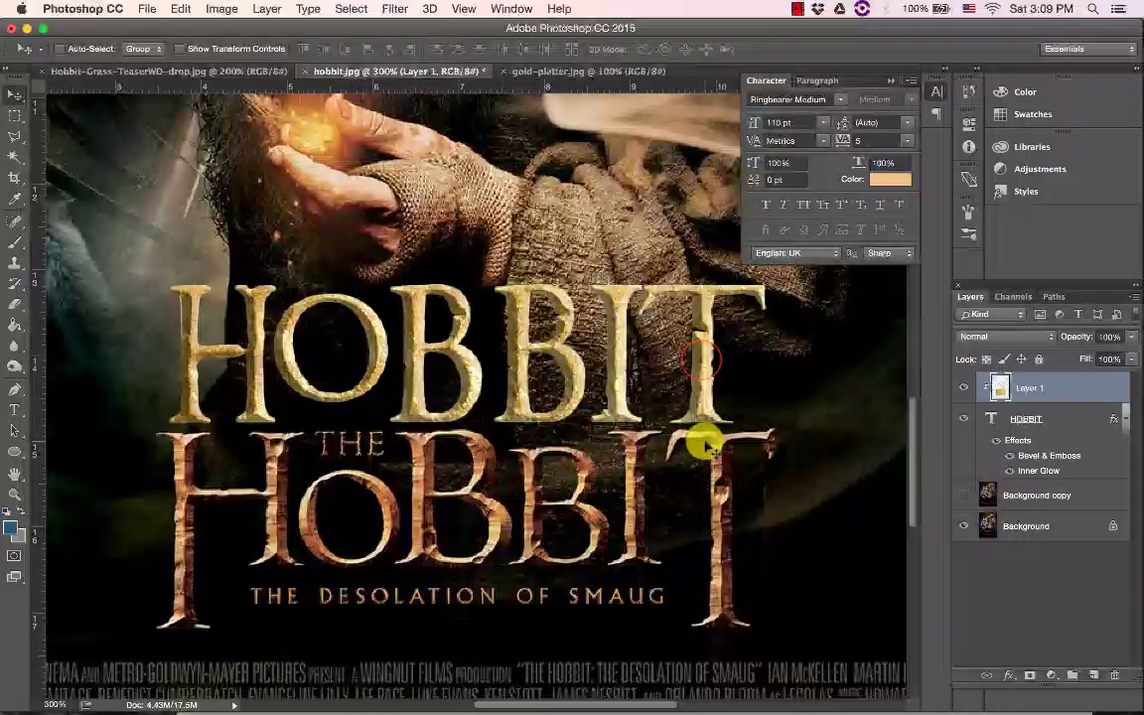
Move the HOBBIT text and its gold texture together down over the original title, then show Background copy and hide Background
{"action": "left_click", "coordinate": [1032, 418], "text": "shift"}
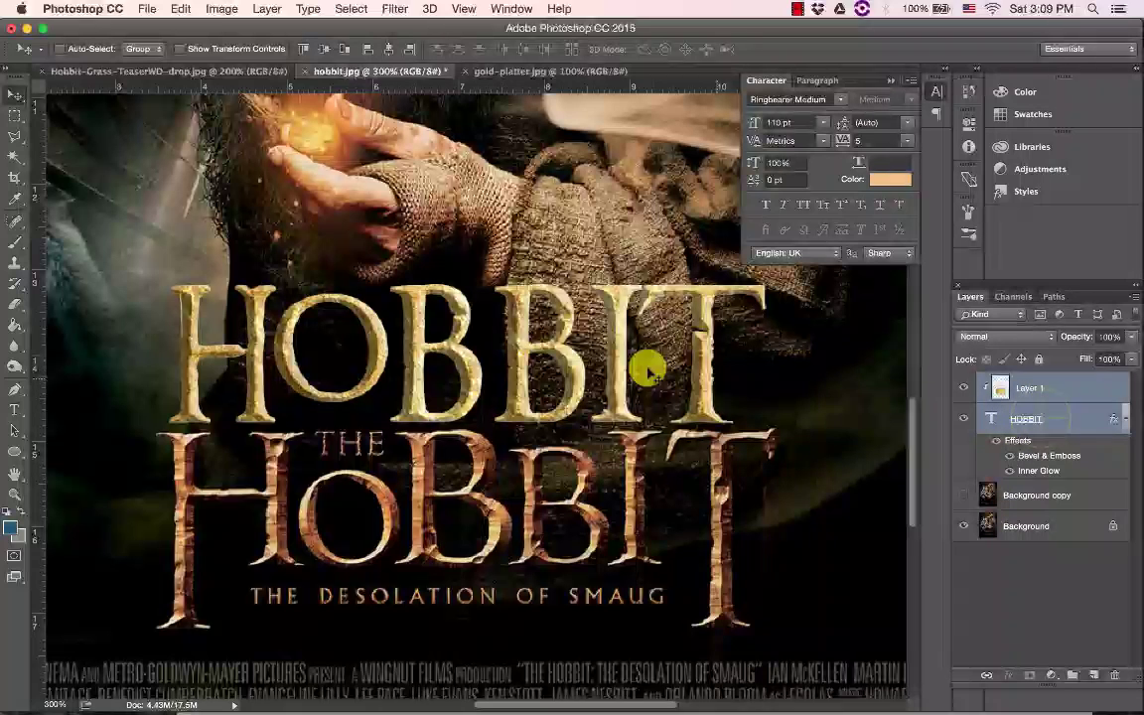
{"action": "left_click_drag", "start_coordinate": [615, 359], "coordinate": [626, 503]}
{"action": "left_click", "coordinate": [961, 494]}
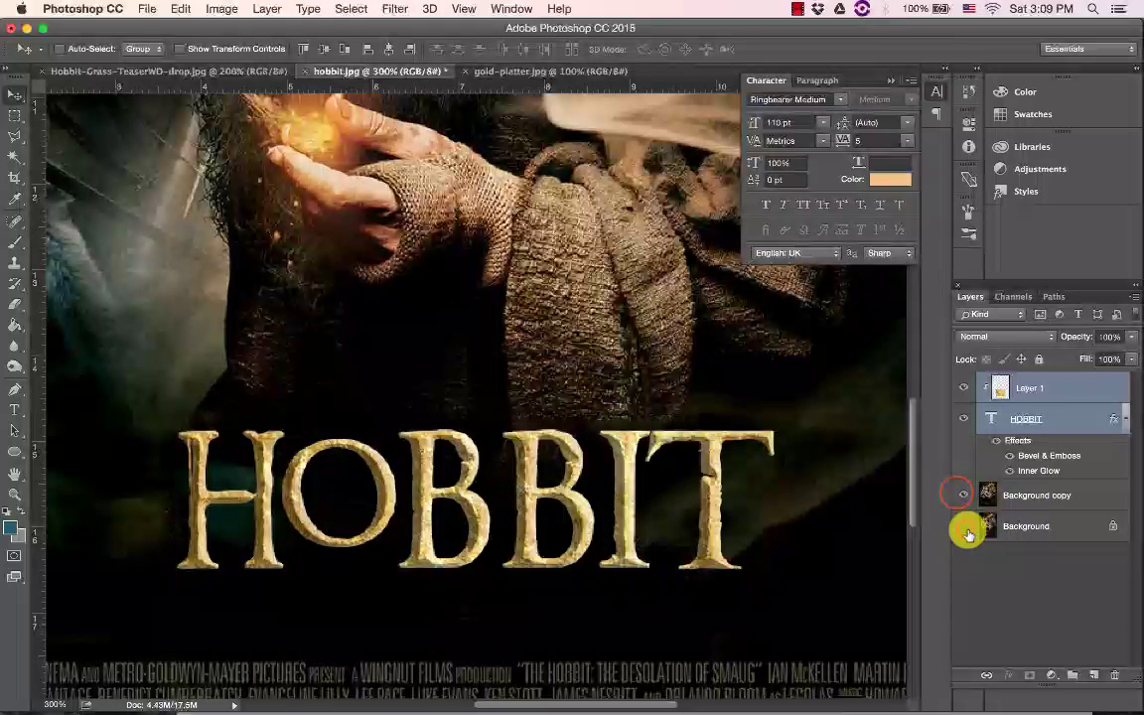
{"action": "left_click", "coordinate": [964, 526]}
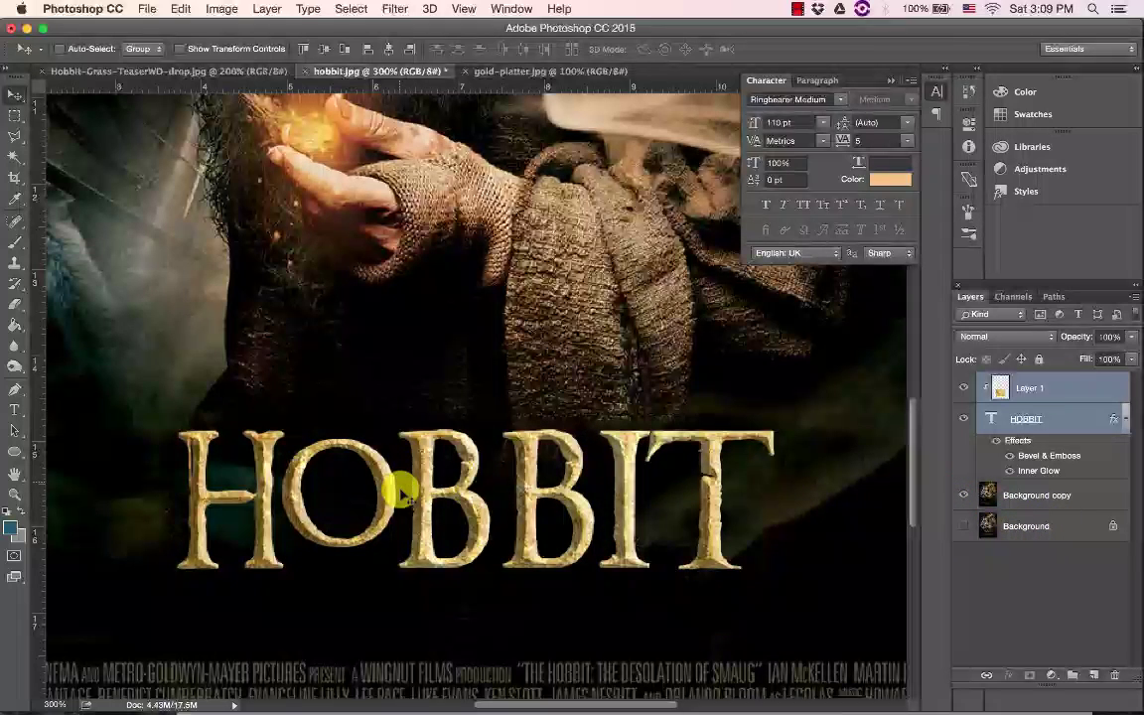